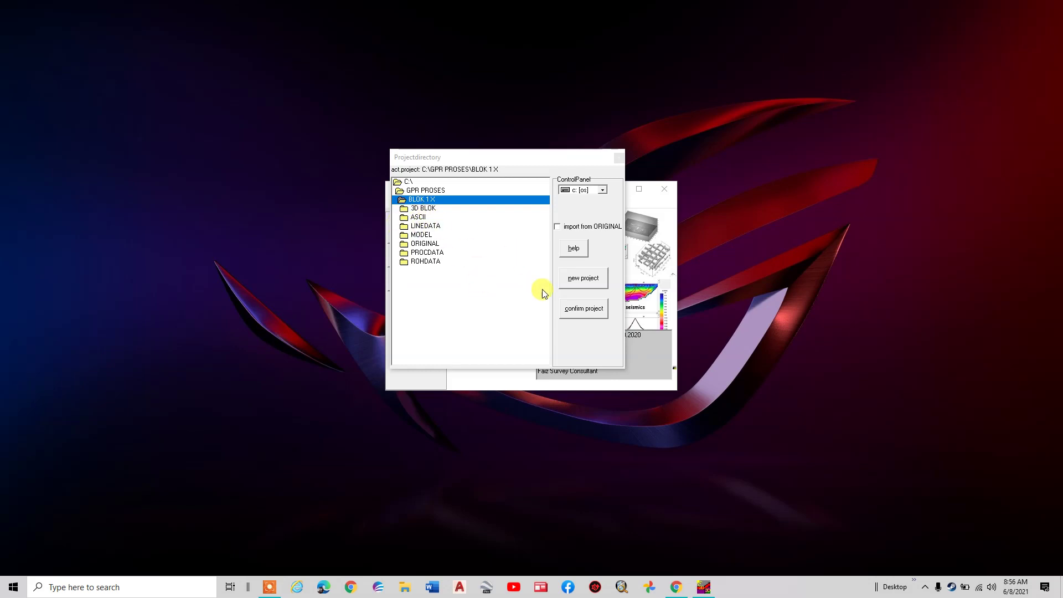
Confirm the BLOK 1 X project and open the data import of the 2D data analysis module.
click(584, 310)
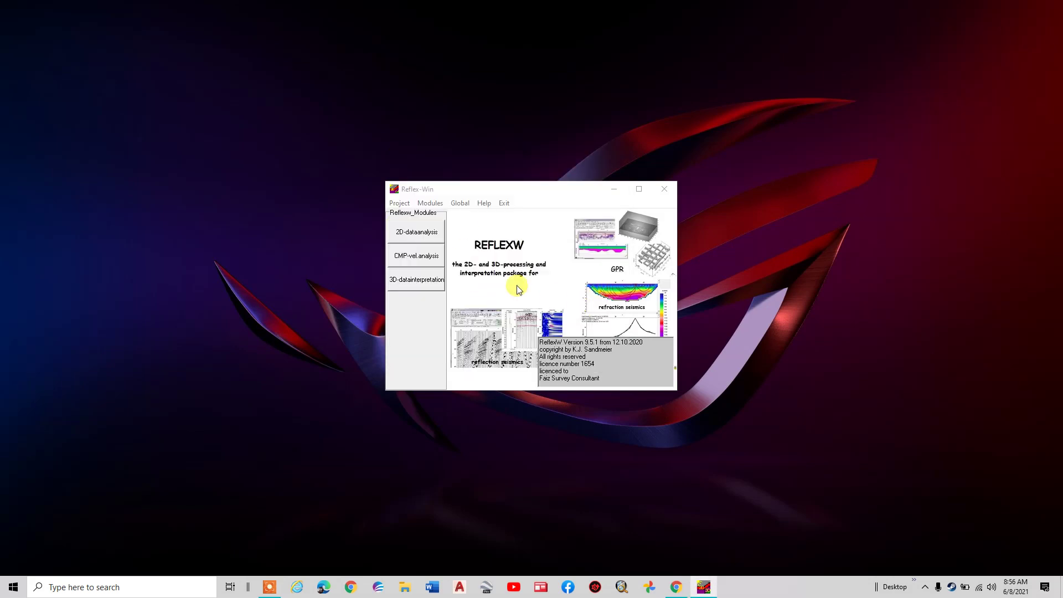
click(421, 237)
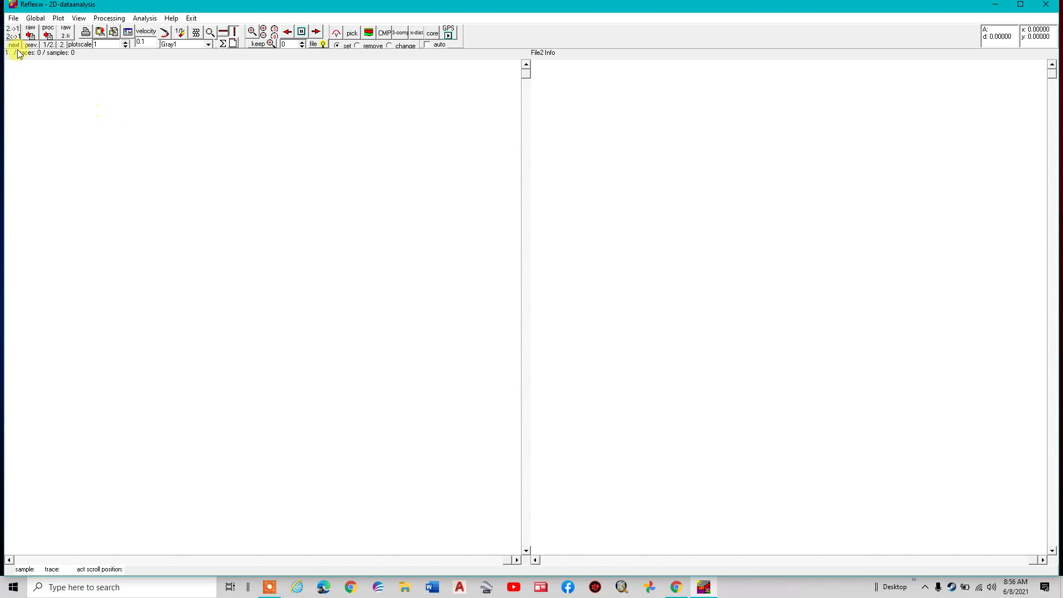
click(13, 18)
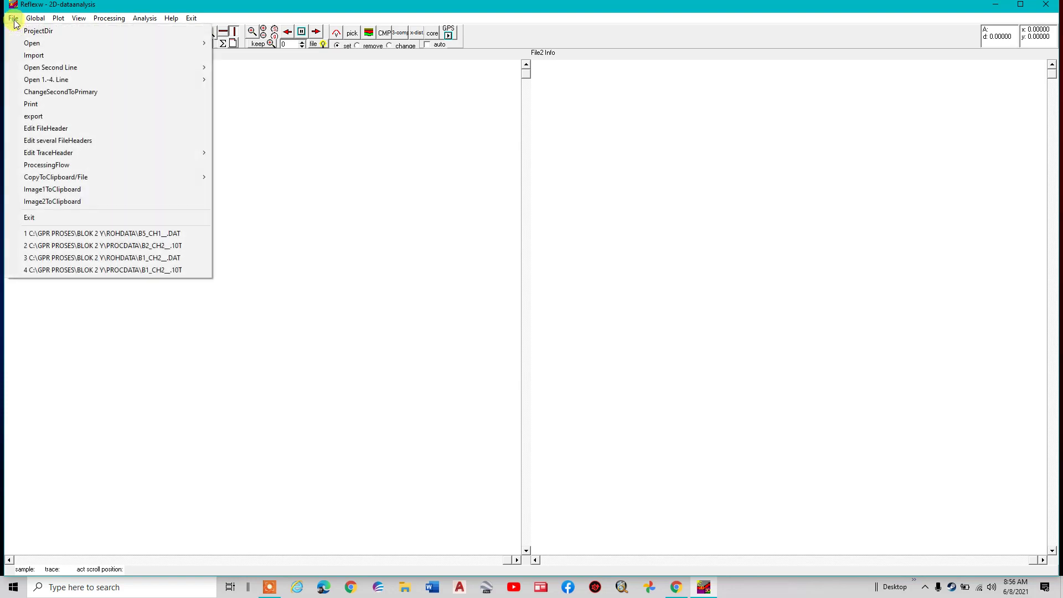
click(33, 55)
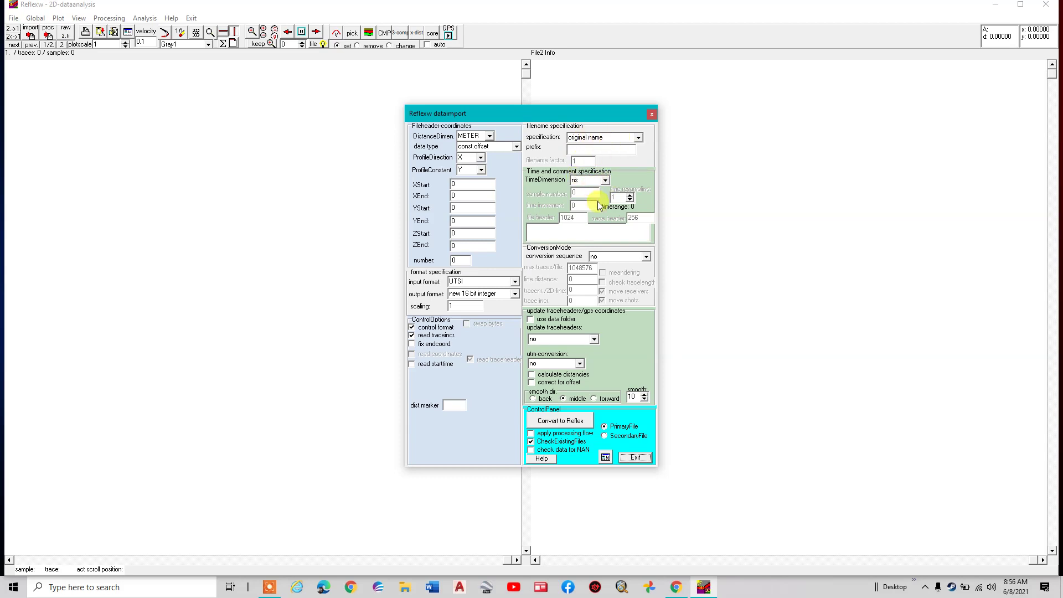
Set up a conversion to Reflex with the parallel lines sequence and filter the ASCII folder's files by *.dat.
click(647, 257)
click(610, 282)
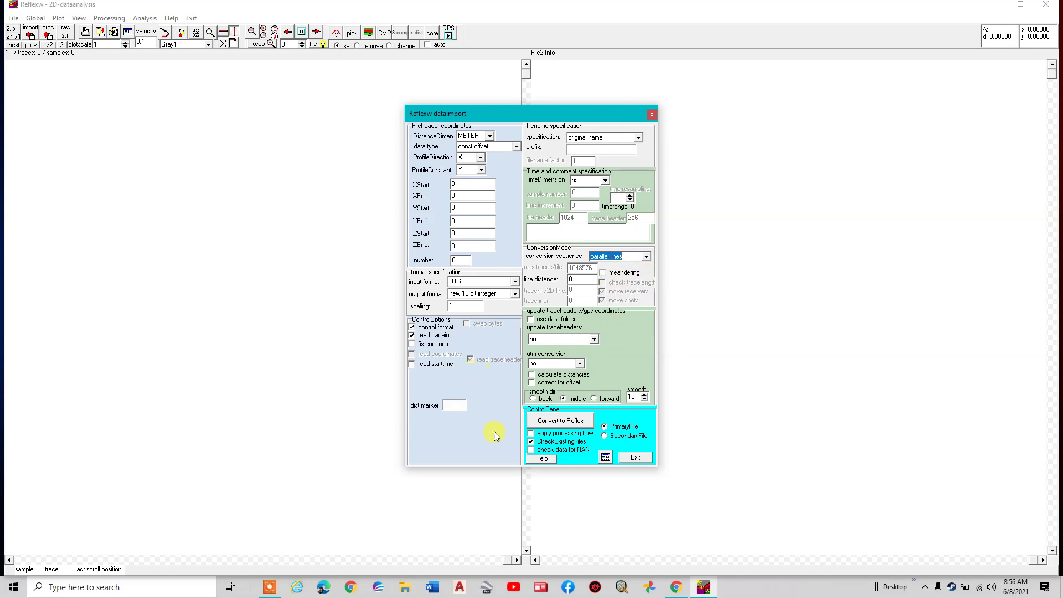
click(554, 426)
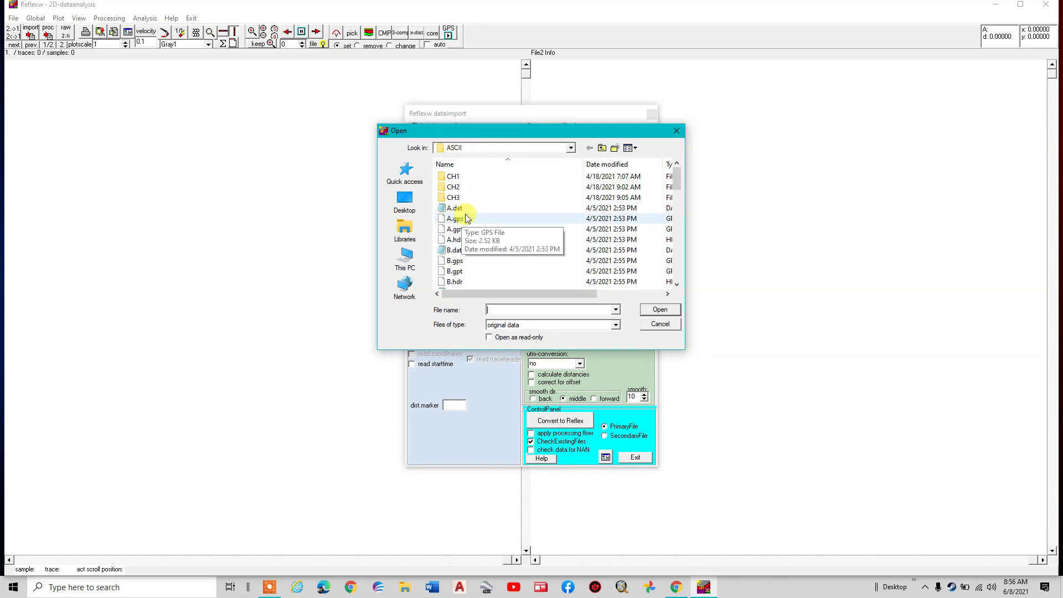
scroll(466, 221, down, 15)
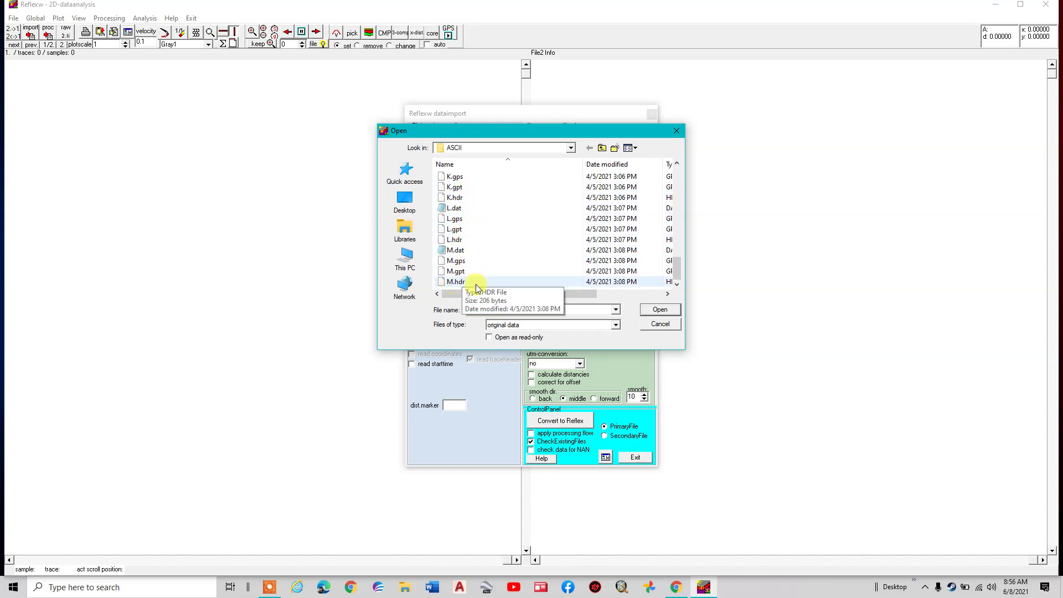
scroll(463, 271, up, 14)
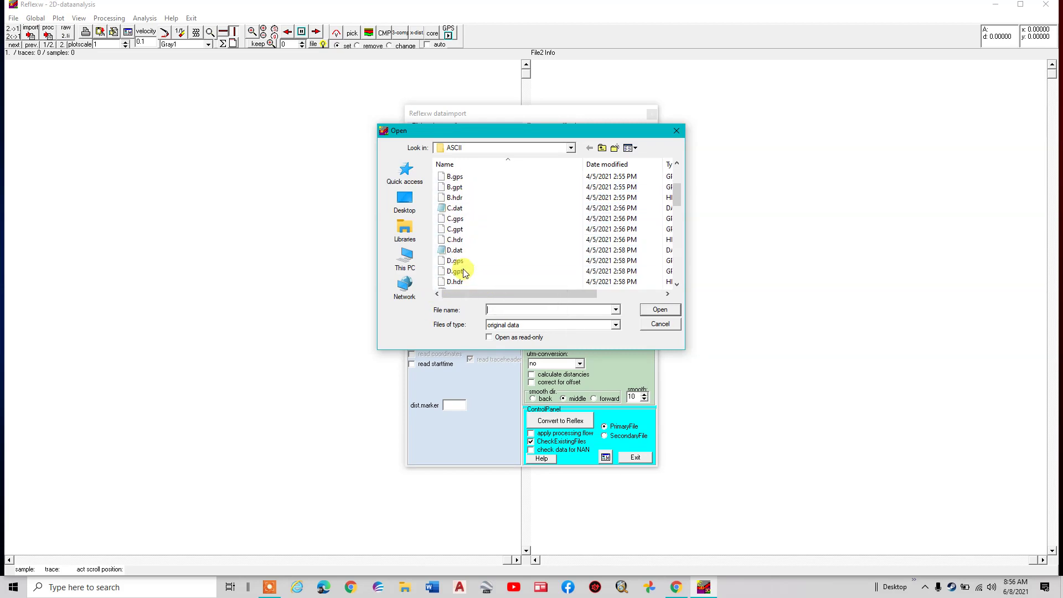
click(503, 309)
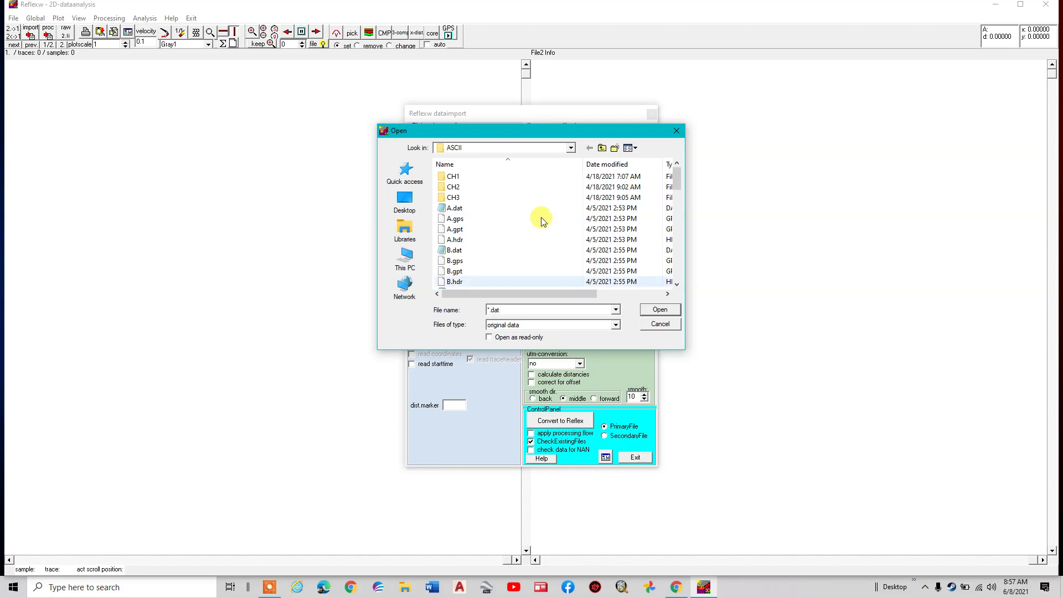
key(Return)
Convert the files A.dat through M.dat to Reflex format and exit the data import.
click(463, 211)
scroll(471, 261, down, 2)
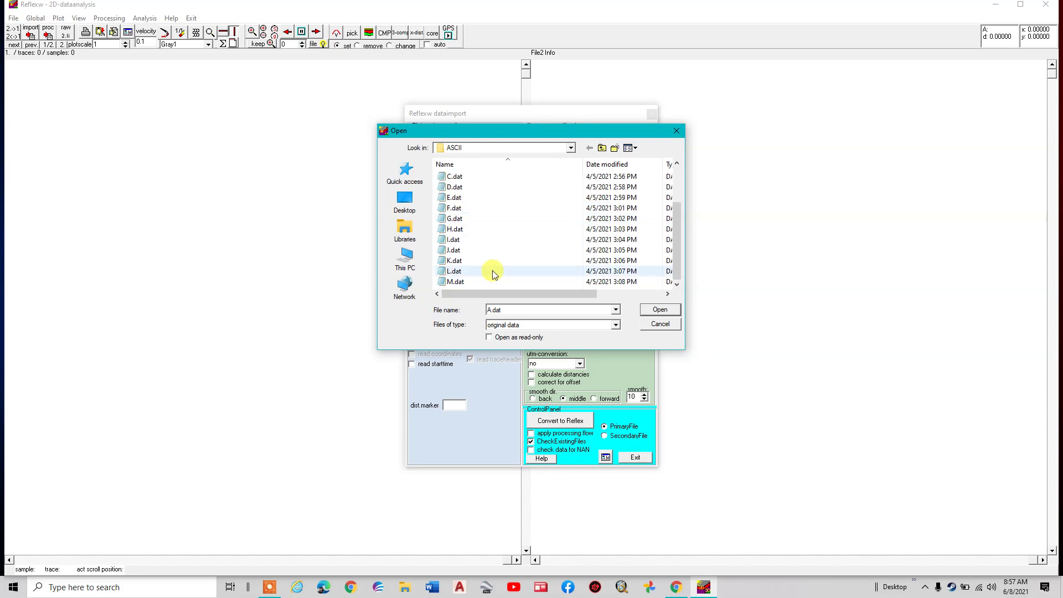
shift+click(459, 283)
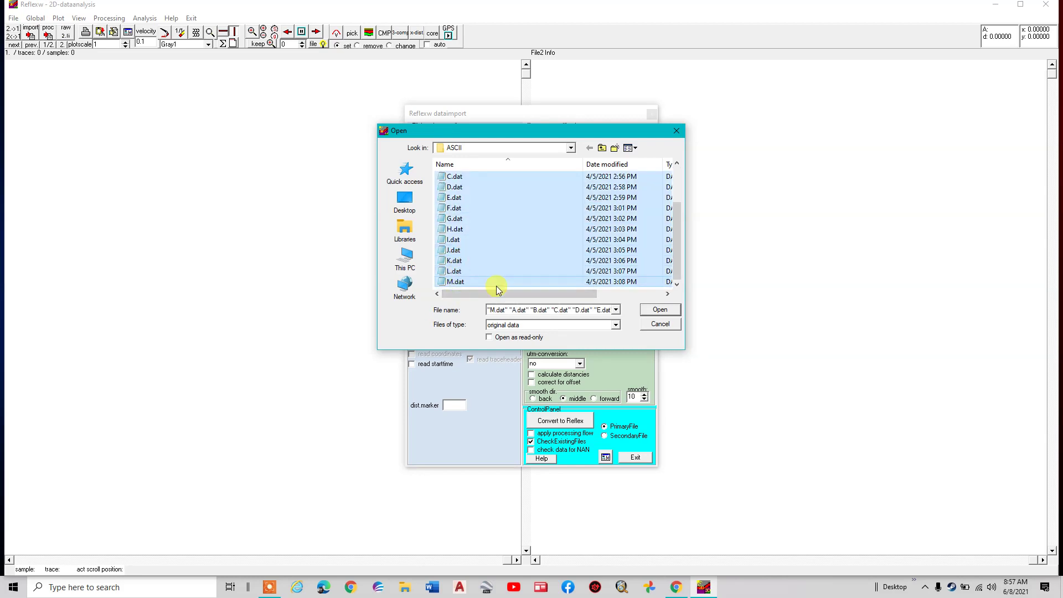
click(659, 309)
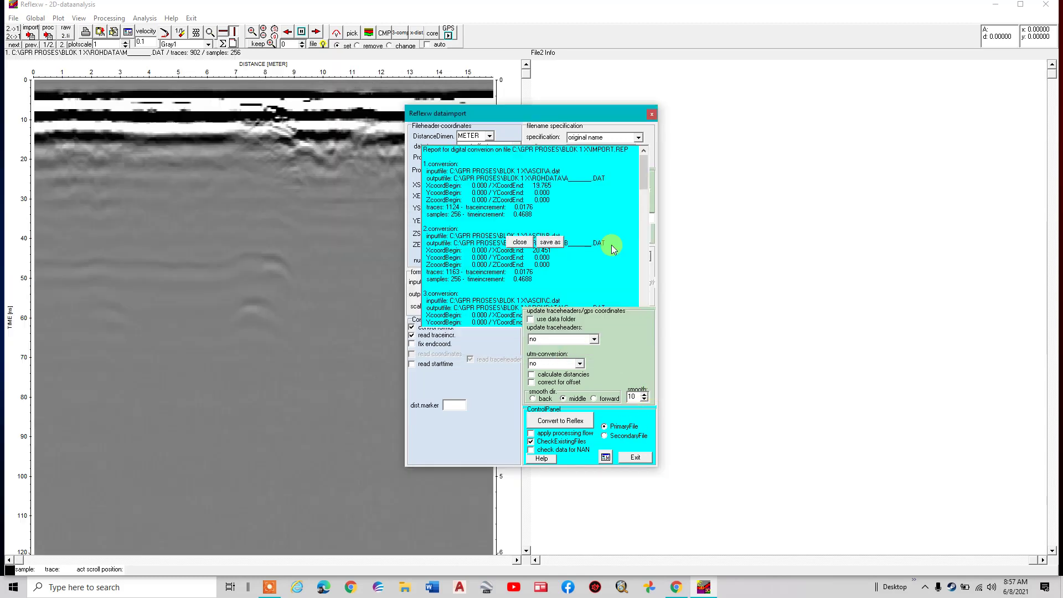
click(640, 464)
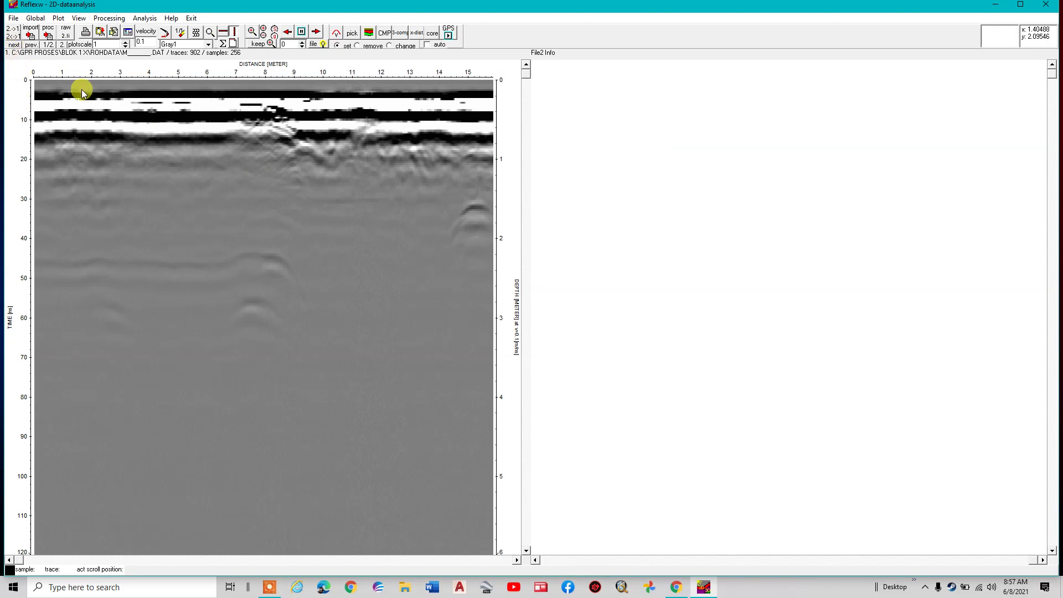
Browse the imported radar profiles from M back to A and finish on profile L.
click(32, 45)
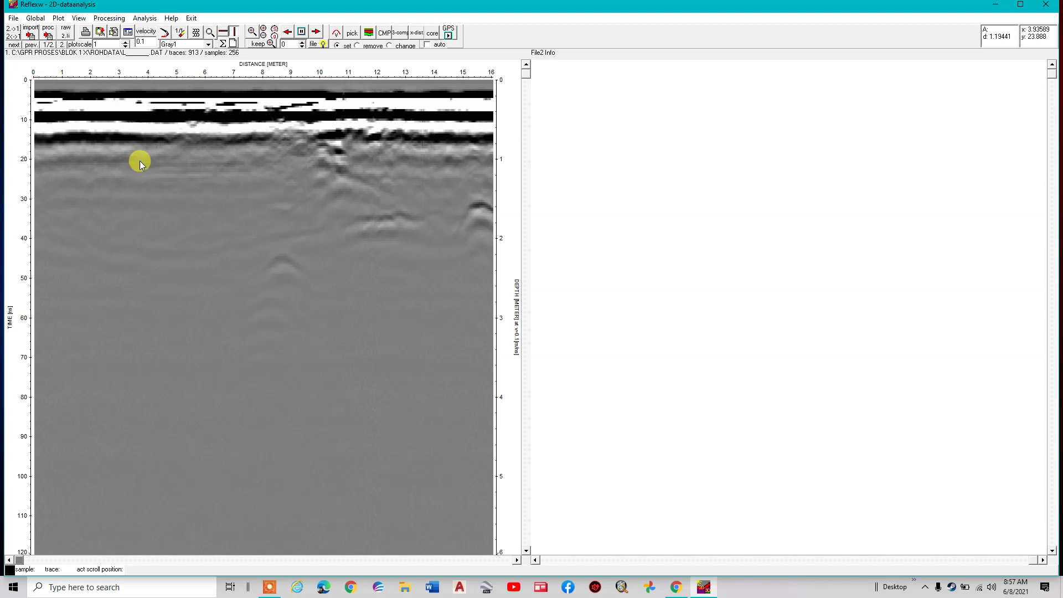
click(32, 46)
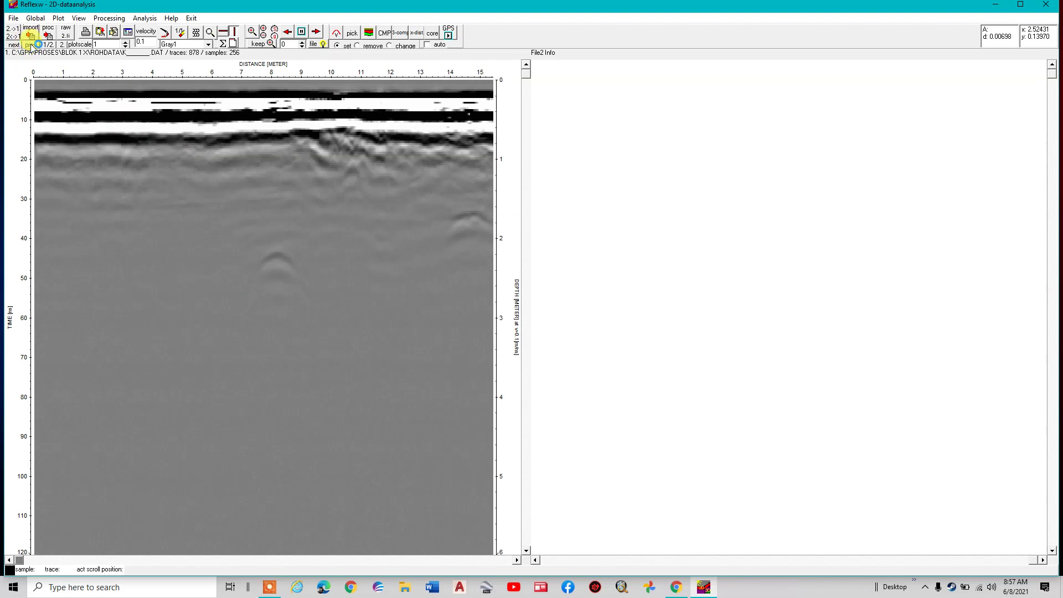
click(31, 47)
click(14, 45)
click(29, 47)
click(29, 46)
click(29, 46)
click(28, 47)
click(29, 46)
click(29, 47)
click(29, 47)
click(29, 46)
click(28, 47)
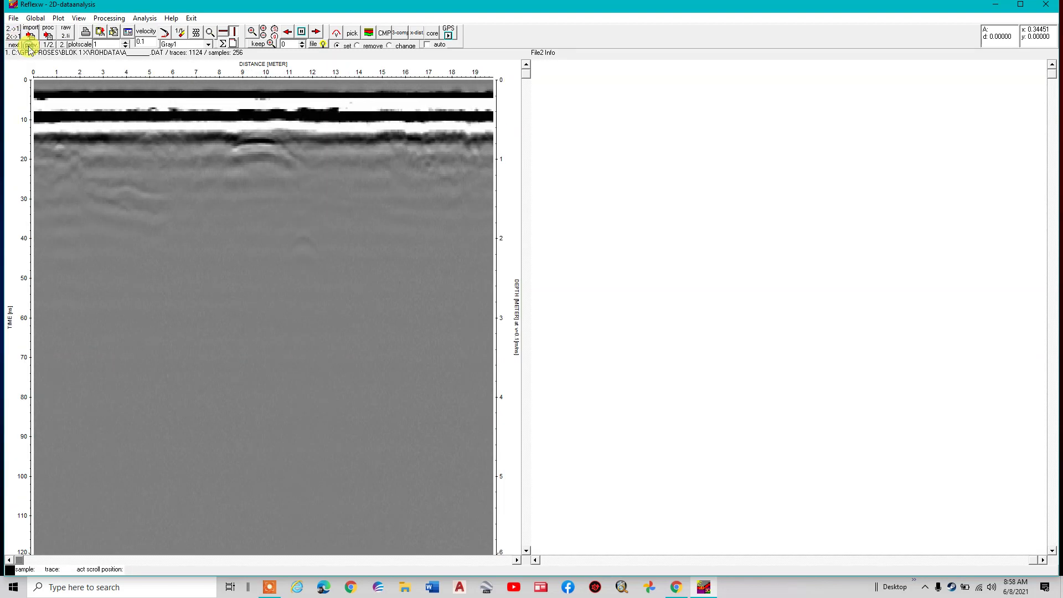
click(28, 46)
click(29, 47)
click(29, 46)
click(13, 47)
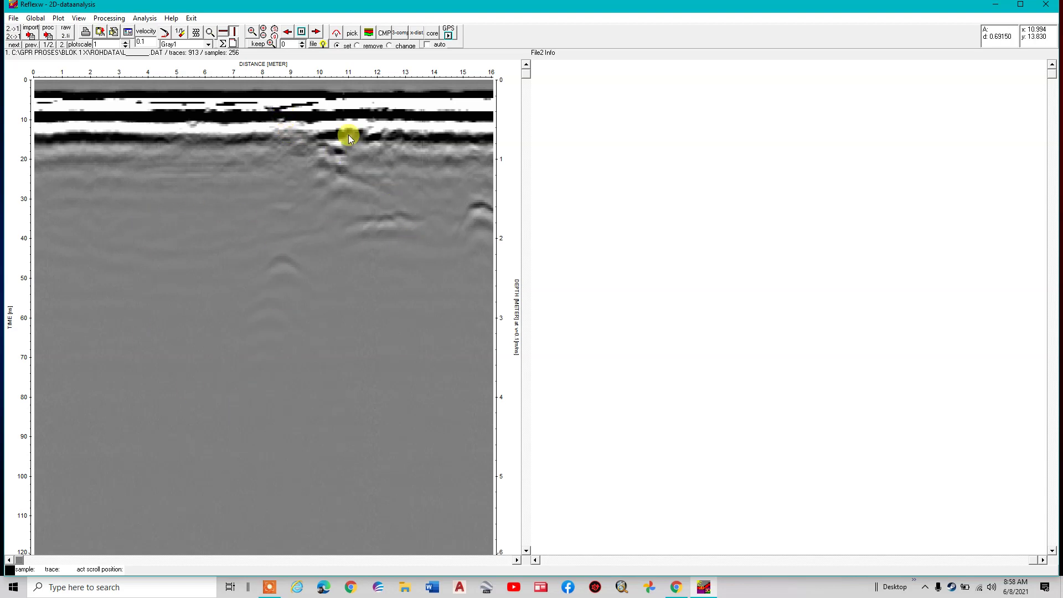
click(110, 18)
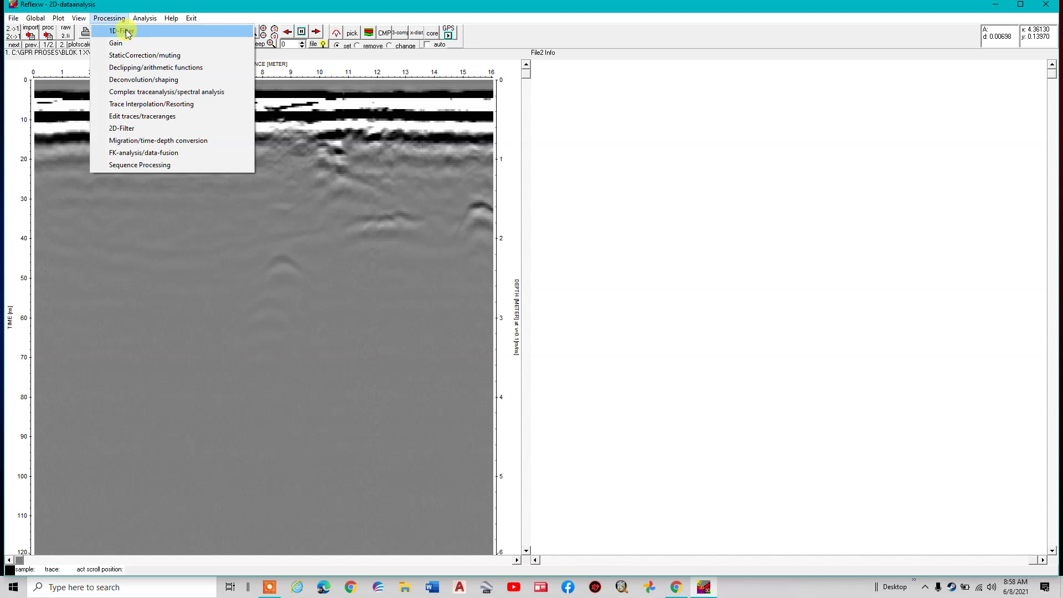
click(128, 32)
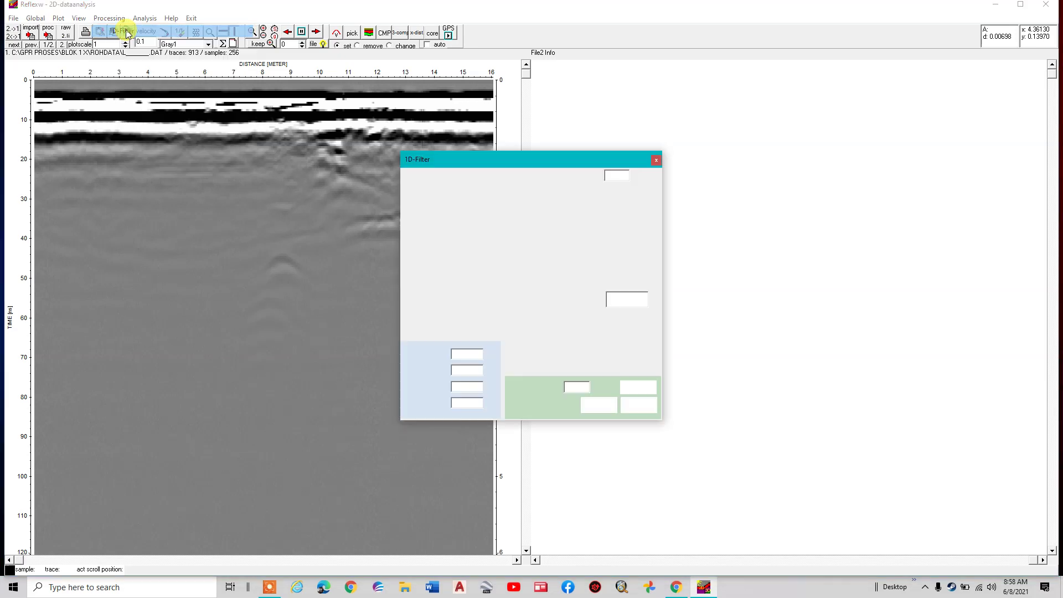
click(639, 404)
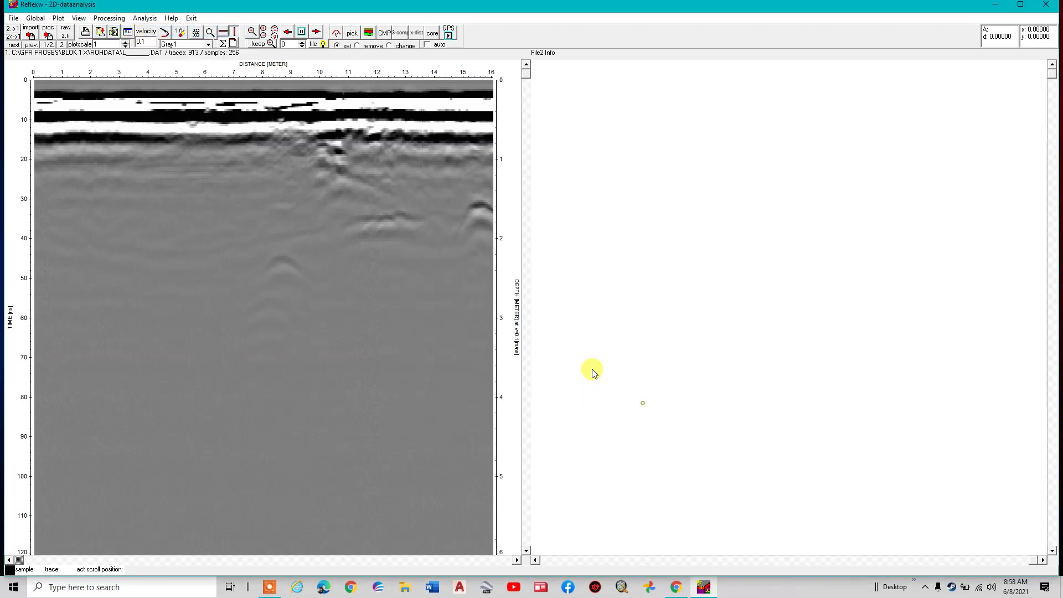
click(110, 18)
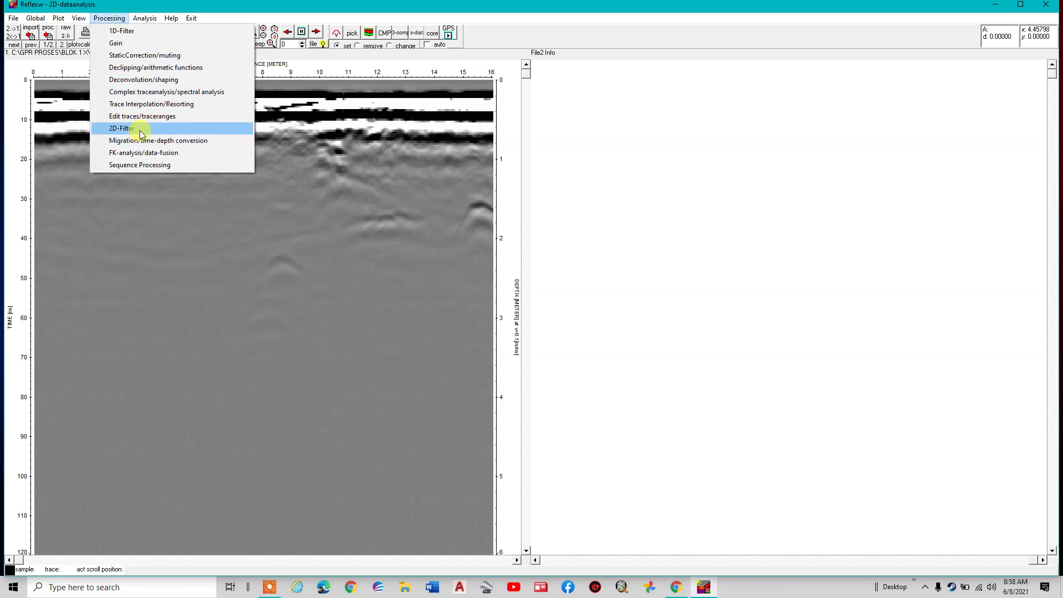
click(142, 129)
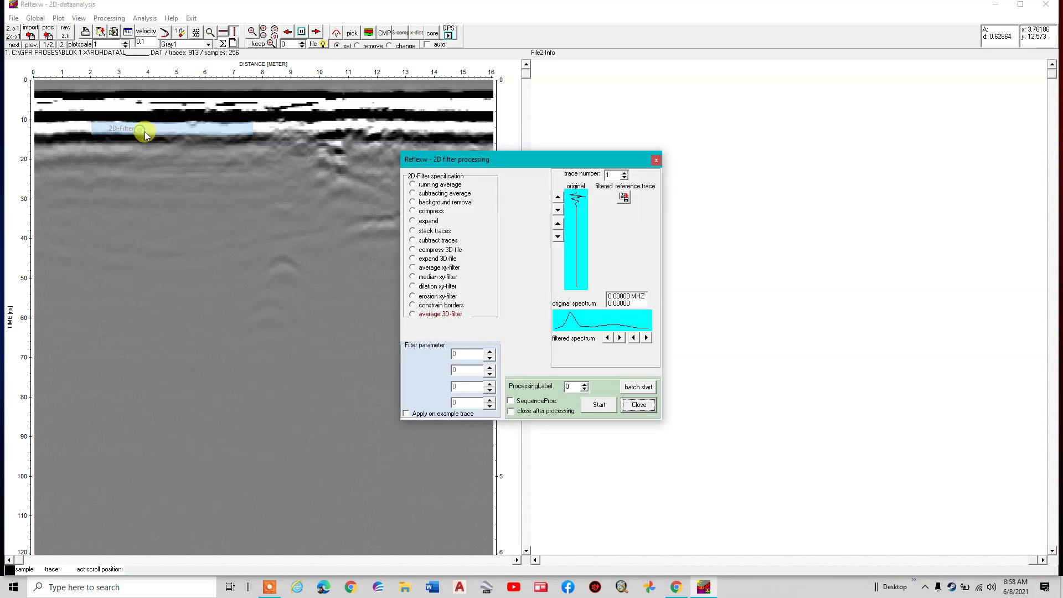
click(638, 405)
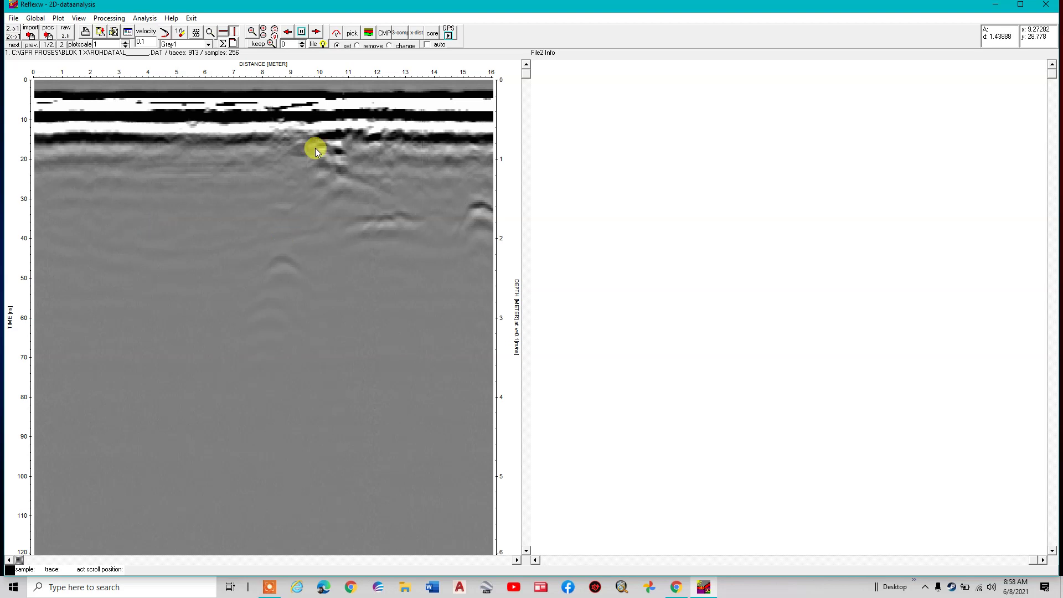
Set up a dynamic correction with processing label 1 and add it to the processing sequence.
click(109, 18)
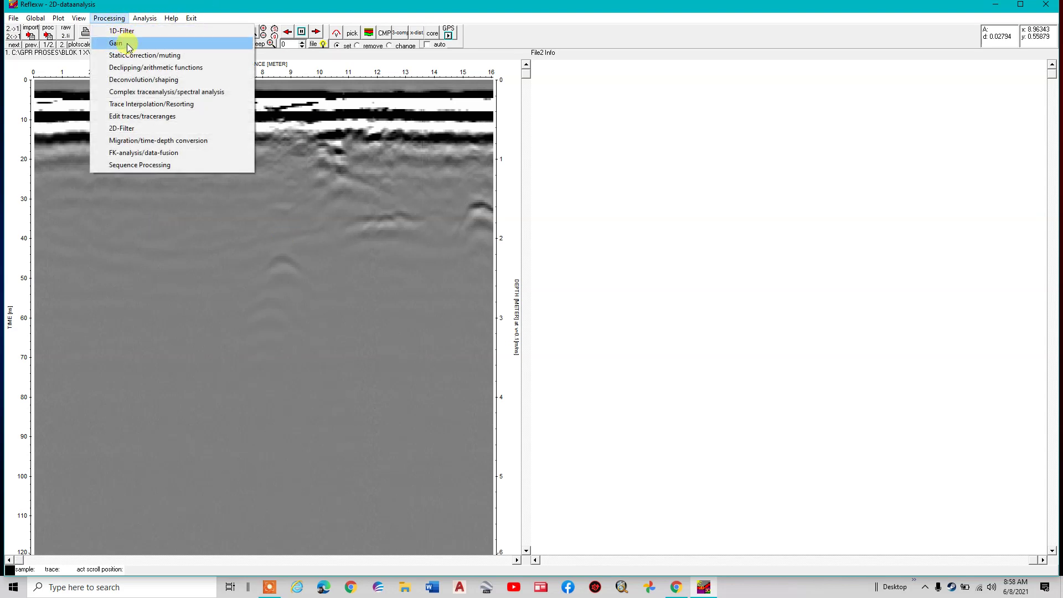
click(130, 56)
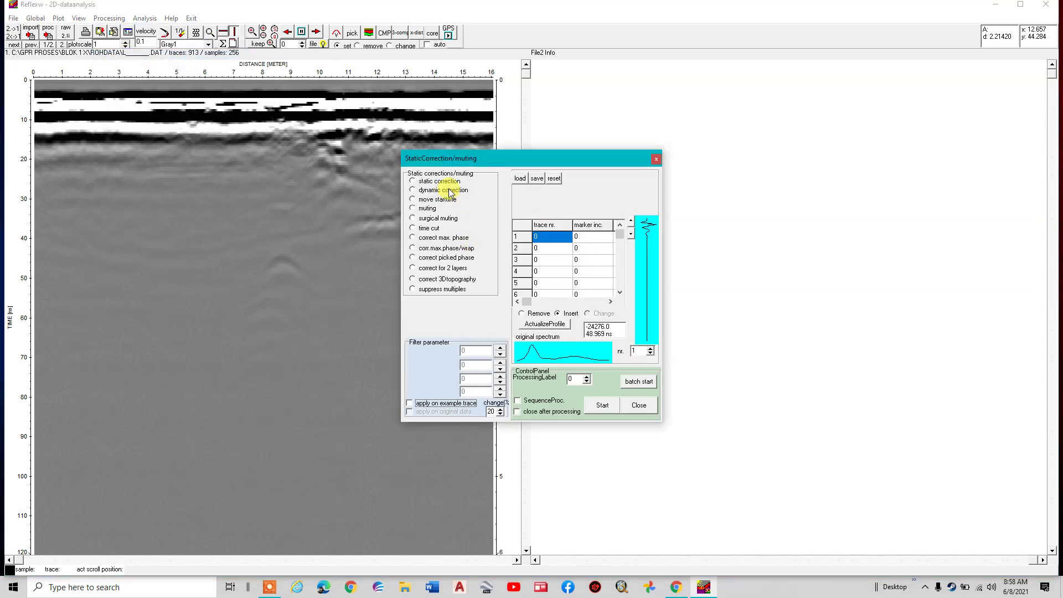
click(445, 191)
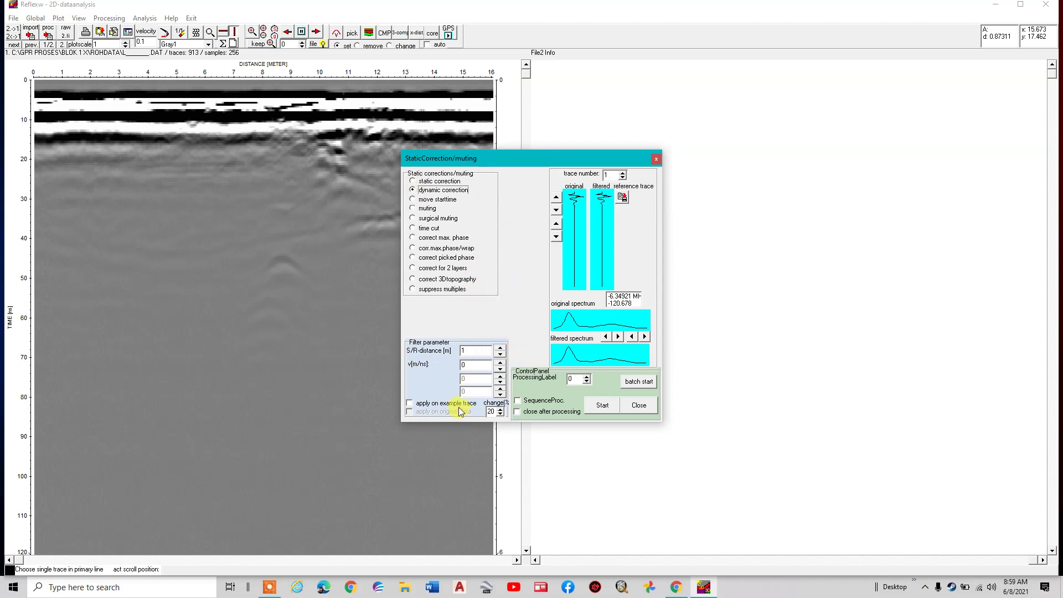
click(587, 376)
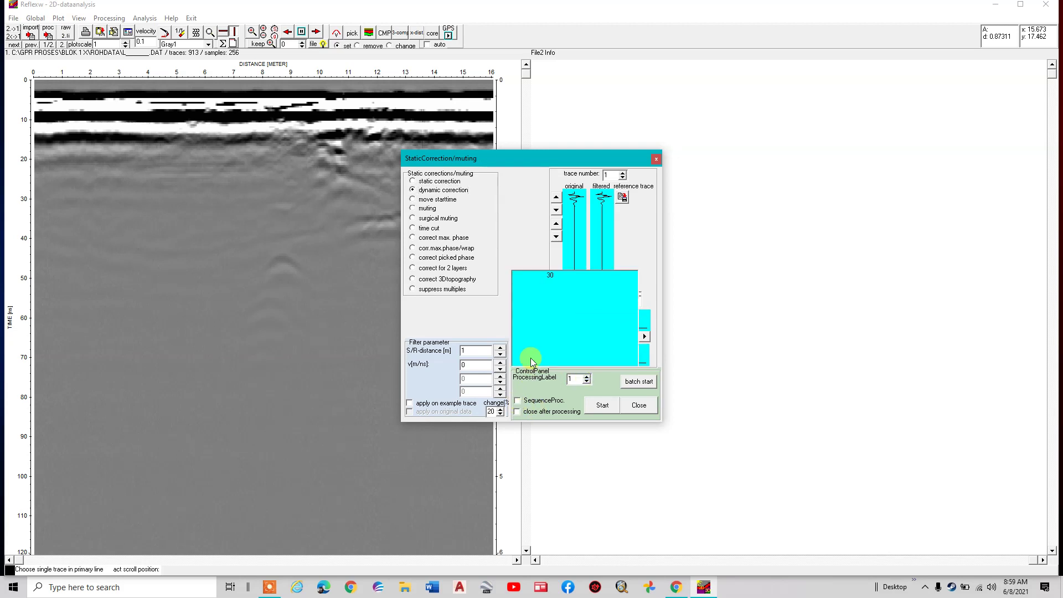
click(545, 405)
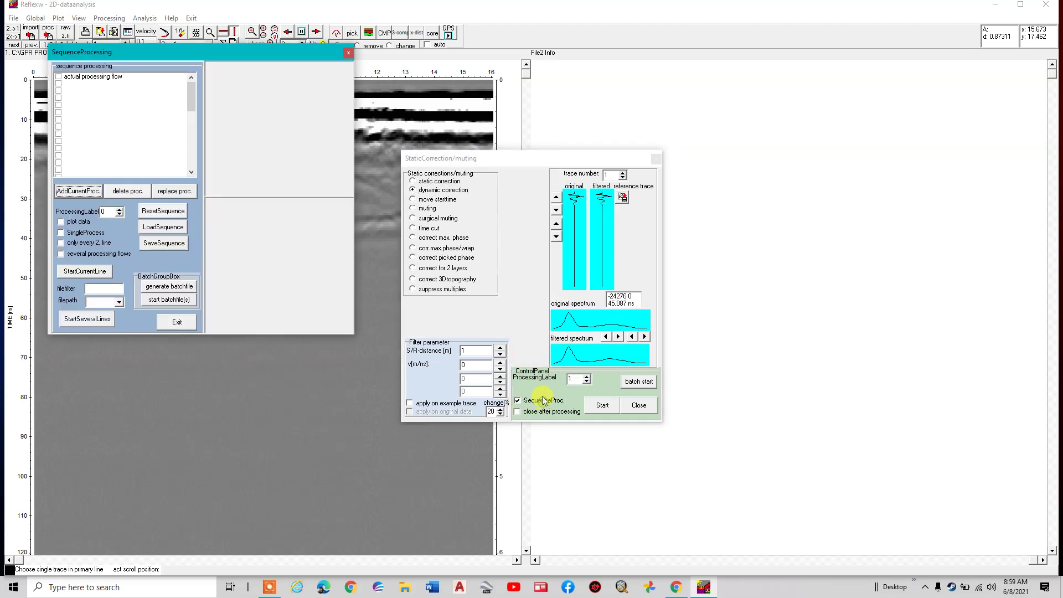
click(96, 194)
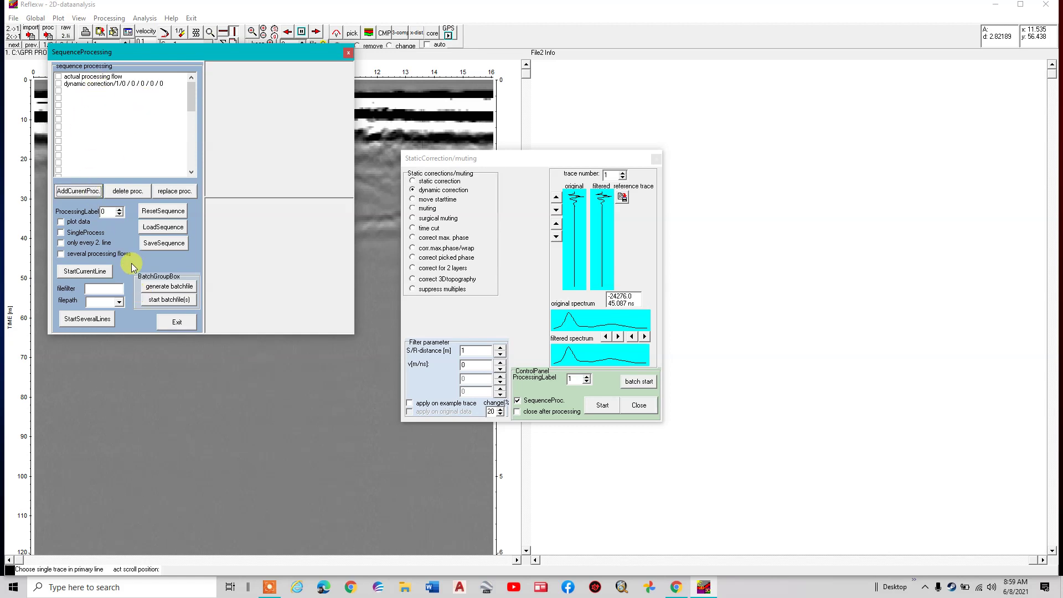
click(167, 322)
Run the dynamic correction on profile L and make the processed profile the primary line.
click(601, 407)
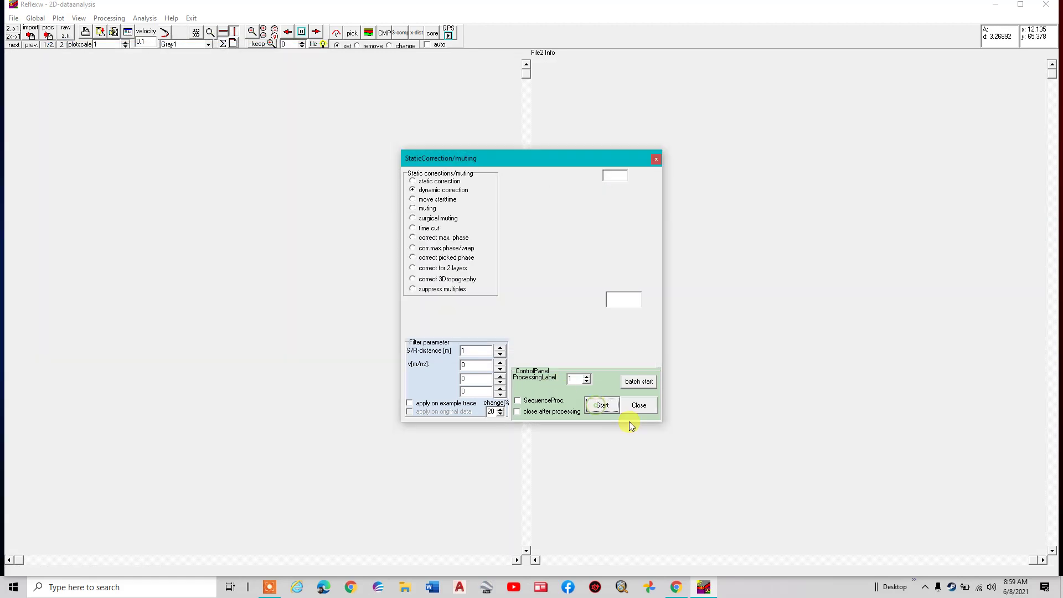
click(603, 407)
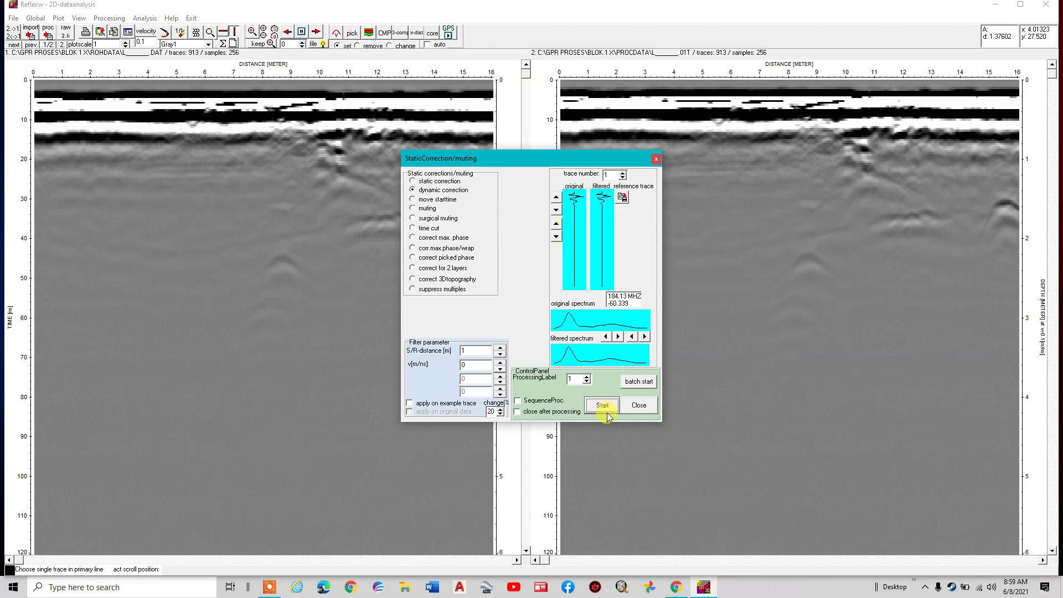
click(639, 406)
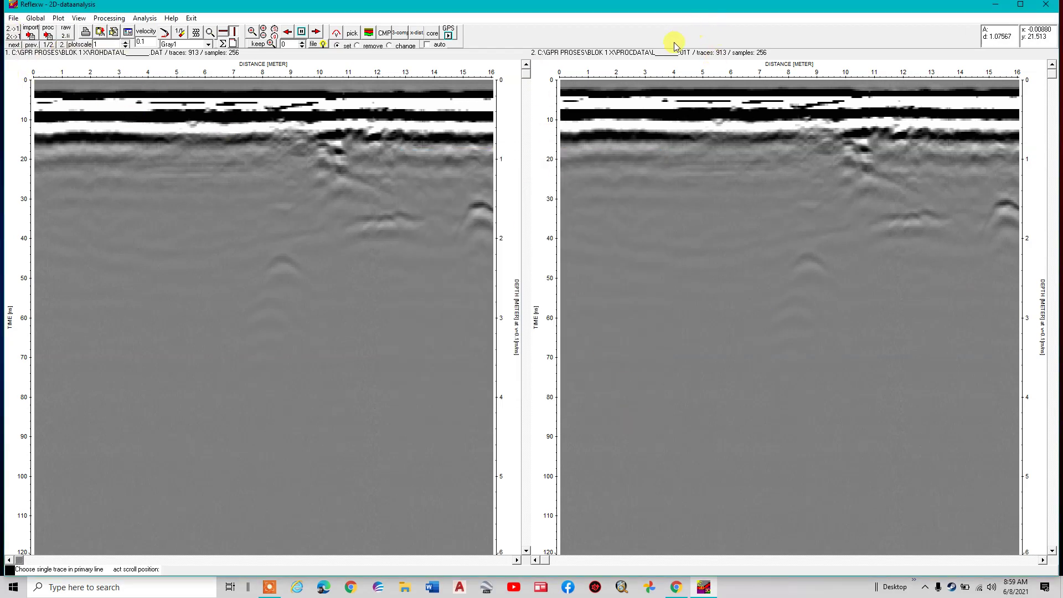
click(12, 28)
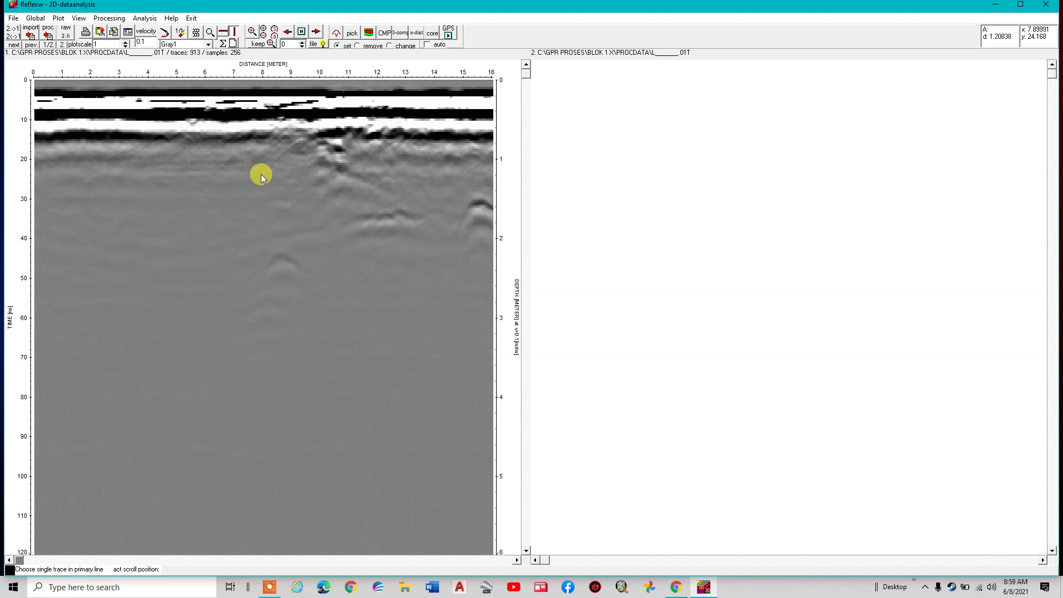
click(110, 18)
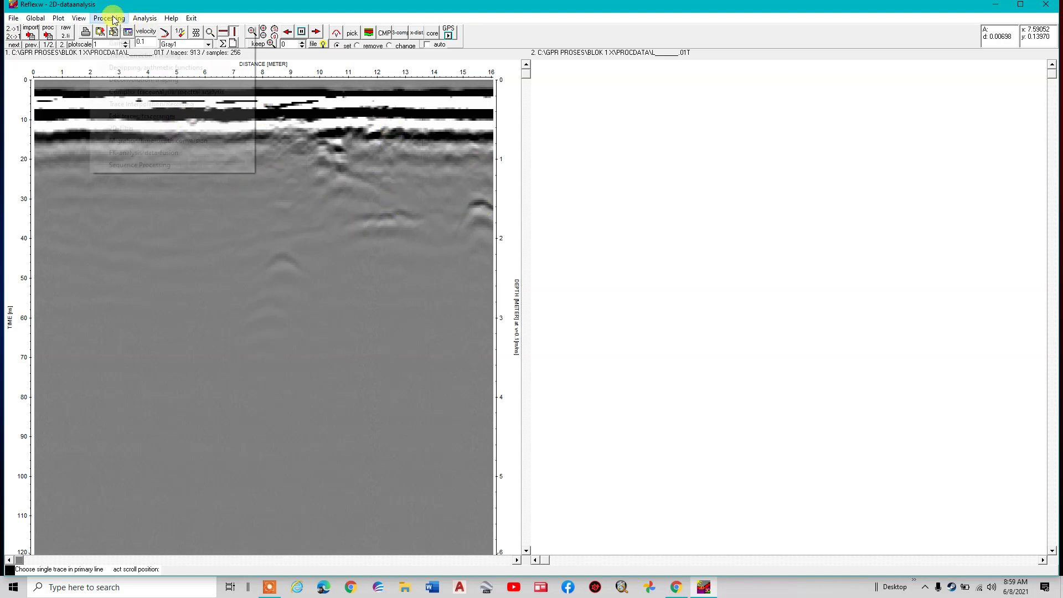
click(111, 18)
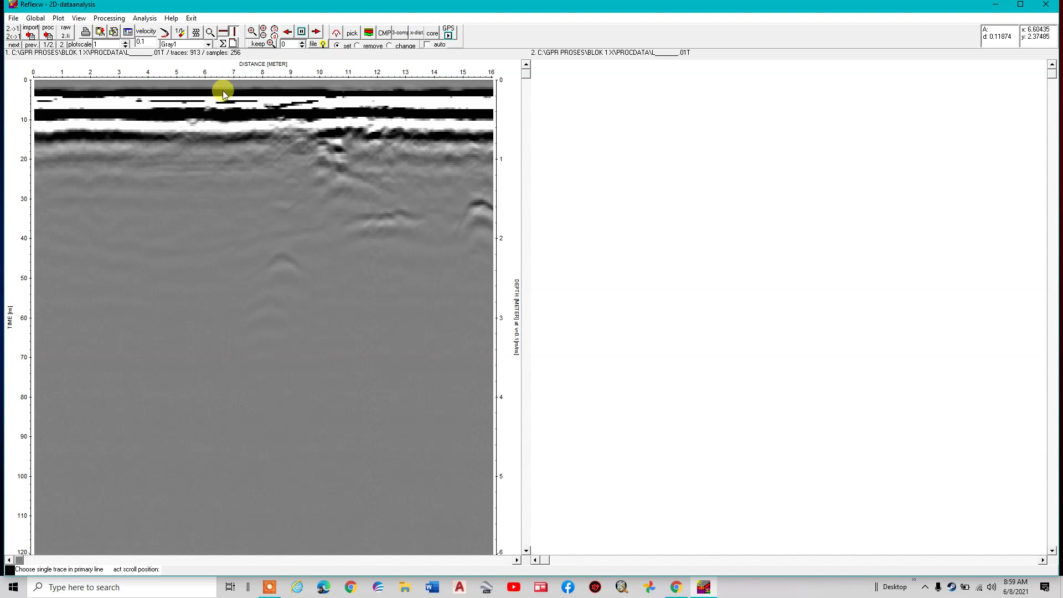
Show the current trace of profile L in a wiggle window with AutoSize on, widened and placed clear of the profile.
click(77, 17)
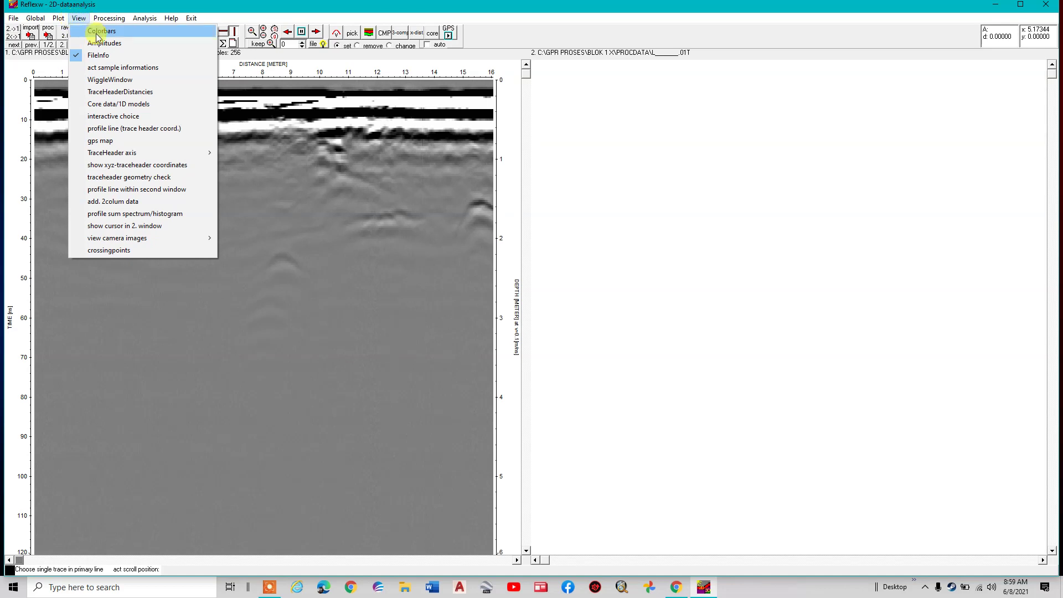
click(109, 79)
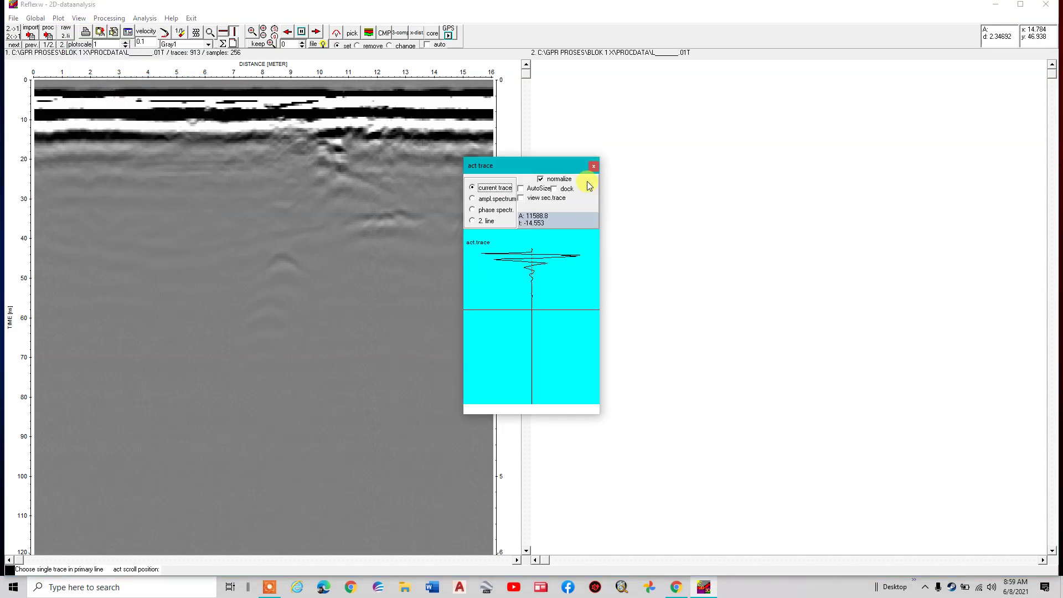
click(540, 190)
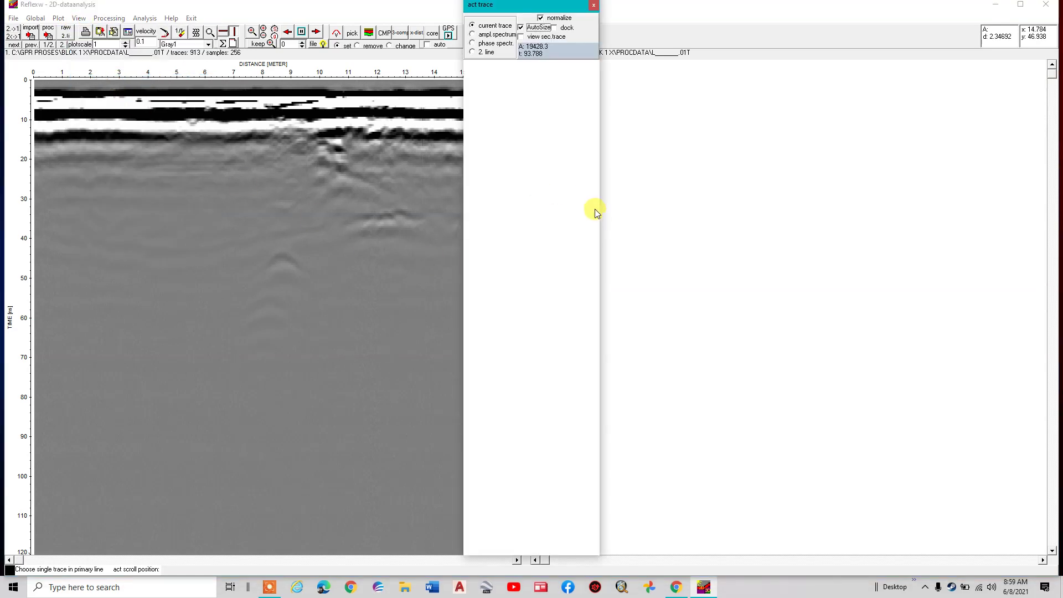
drag(599, 209, 723, 225)
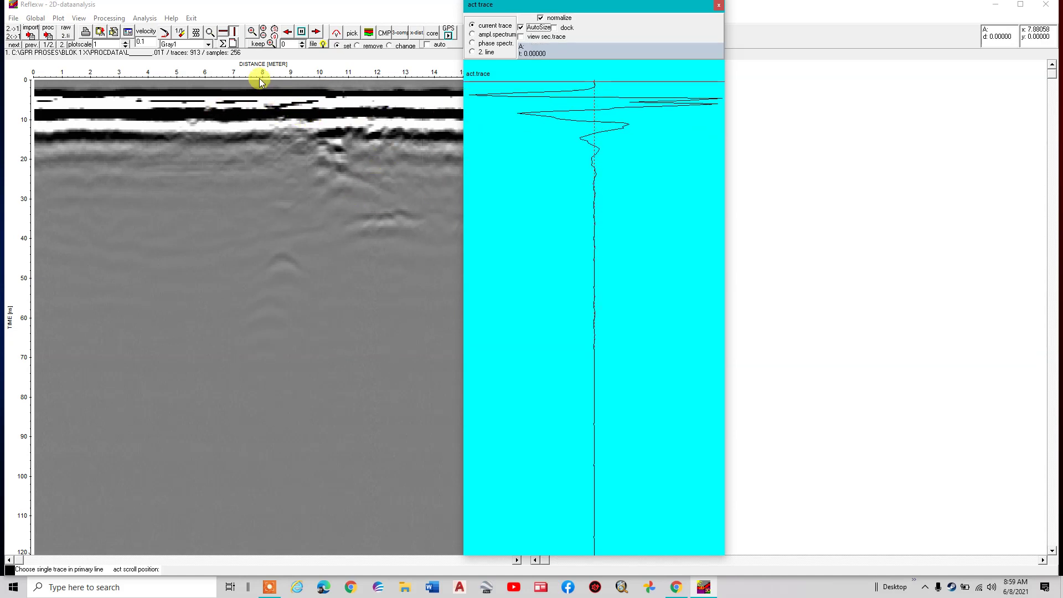
drag(518, 6, 647, 13)
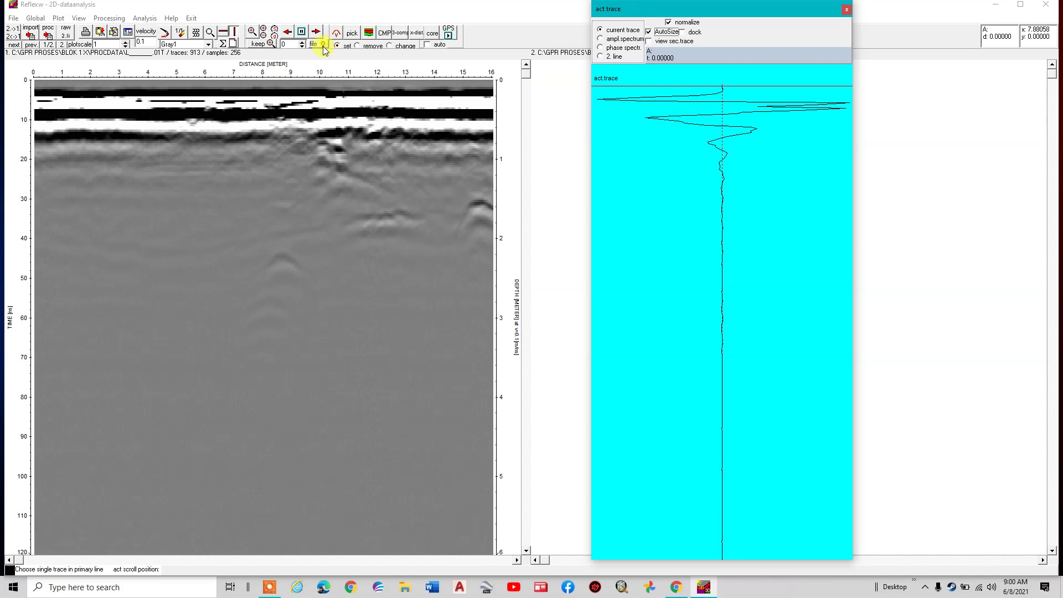
Try the wiggle display on profile L, restore the grayscale view and show the actual sample information.
click(197, 32)
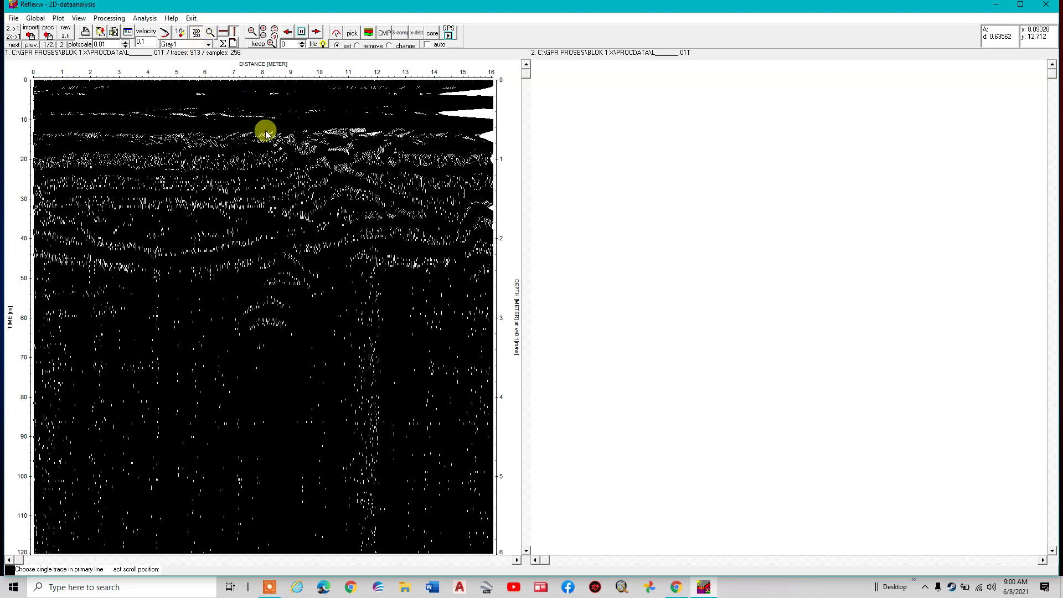
click(197, 33)
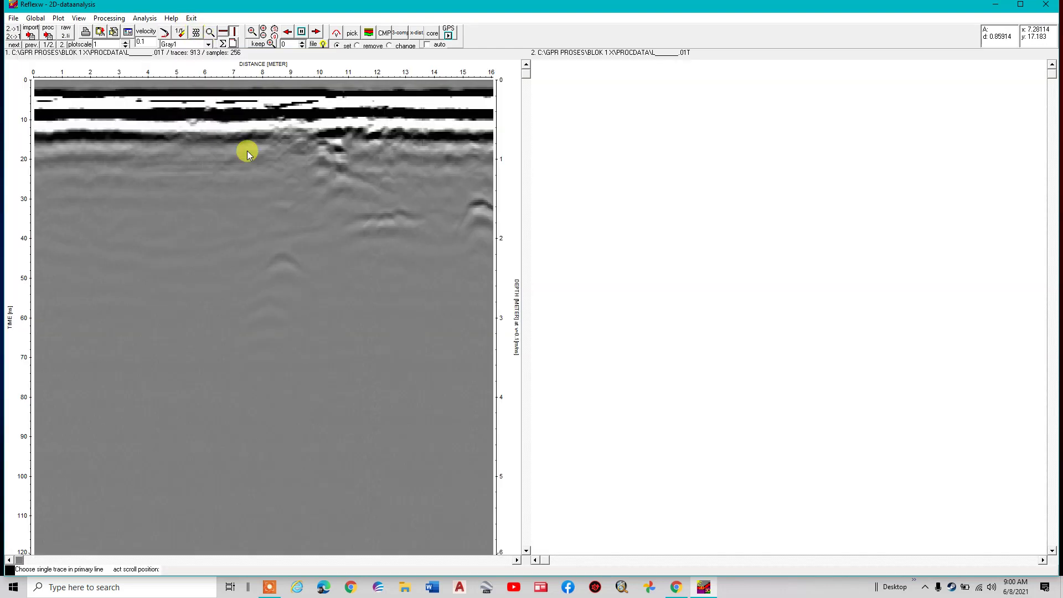
click(79, 17)
click(109, 67)
click(78, 18)
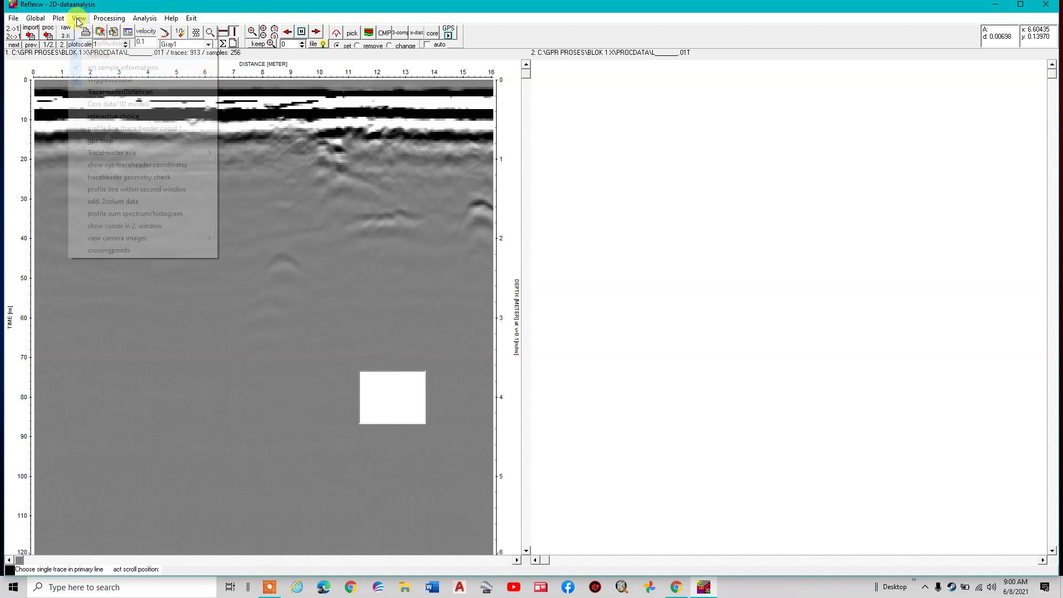
click(104, 81)
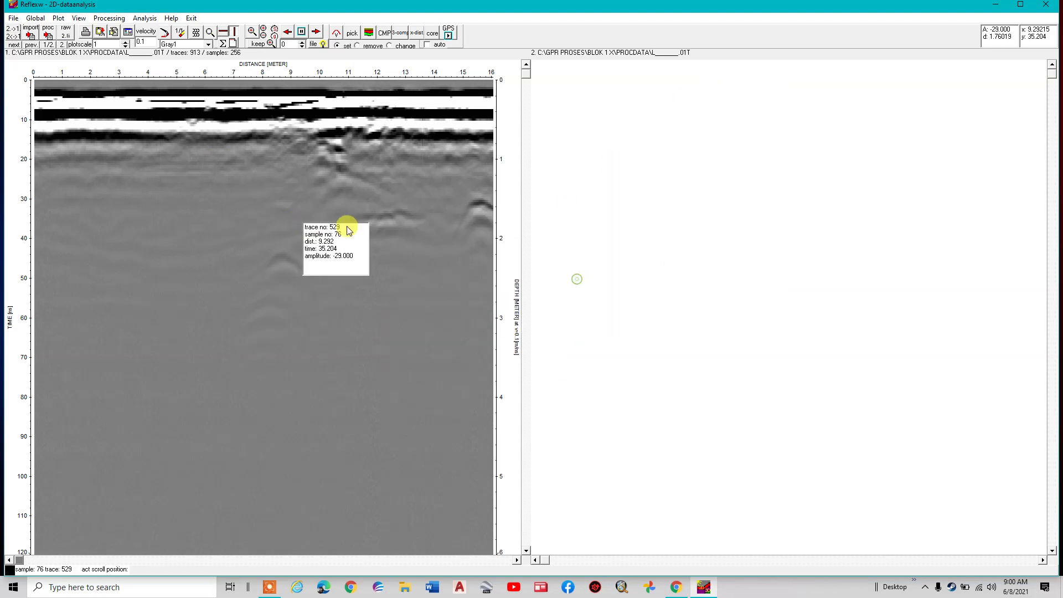
key(alt+Tab)
key(alt+Tab)
key(alt+Tab)
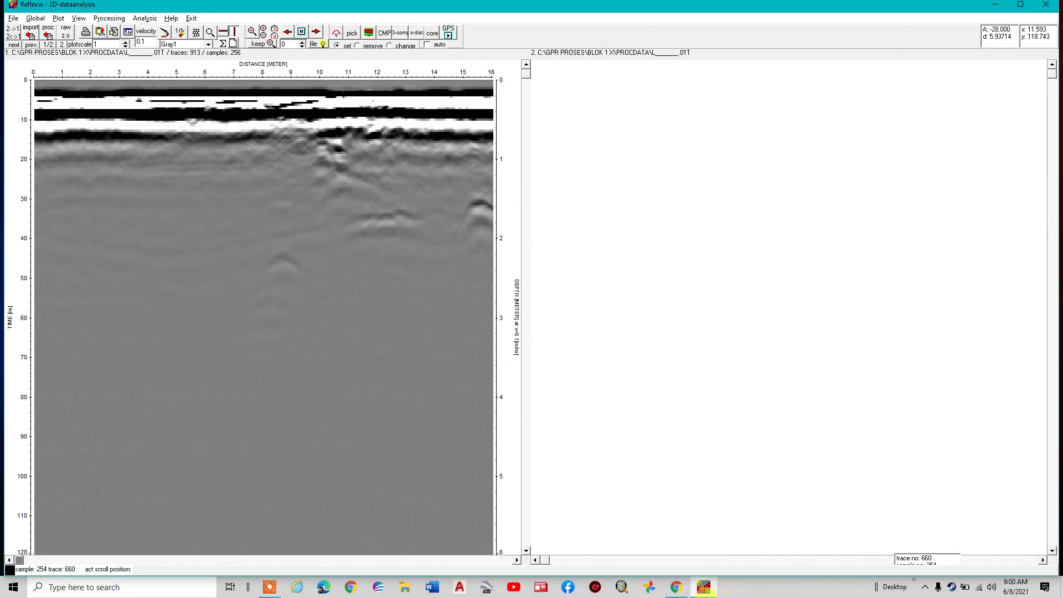
click(271, 590)
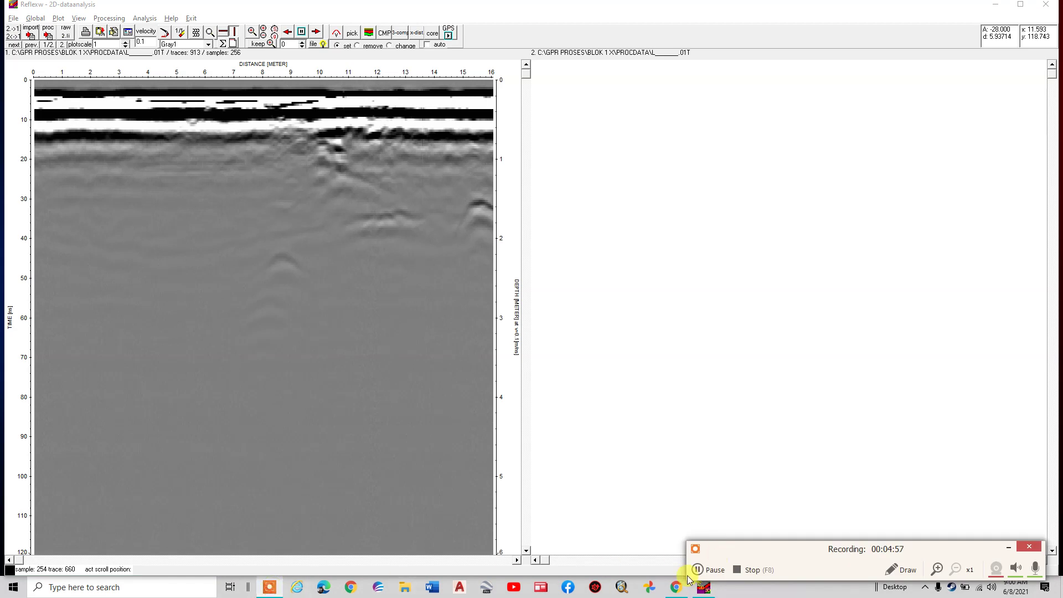
click(711, 586)
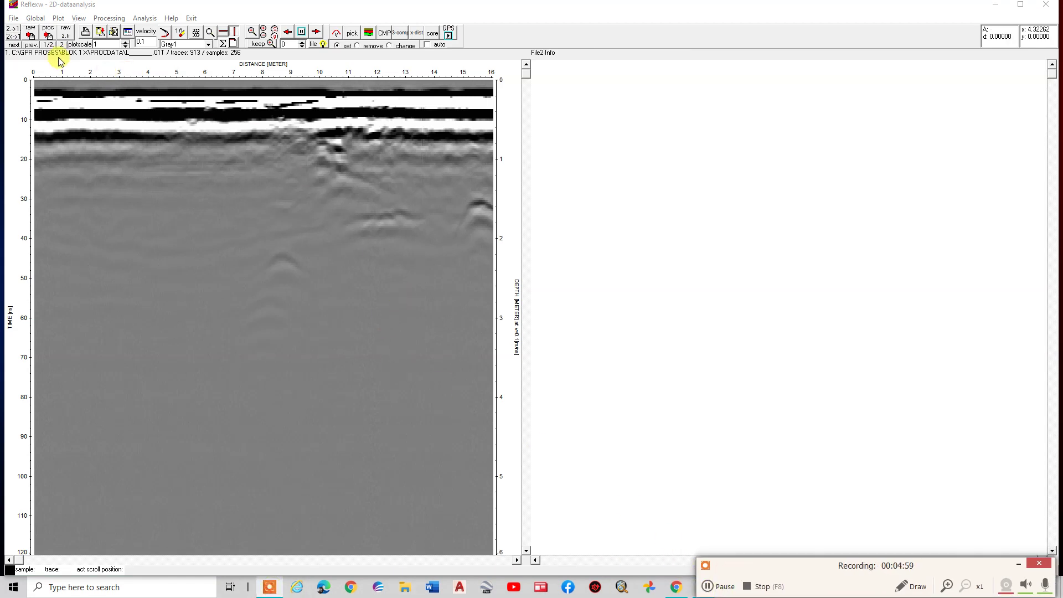
Examine the first arrival time of the current trace in the wiggle window beside profile L and close the window.
click(79, 19)
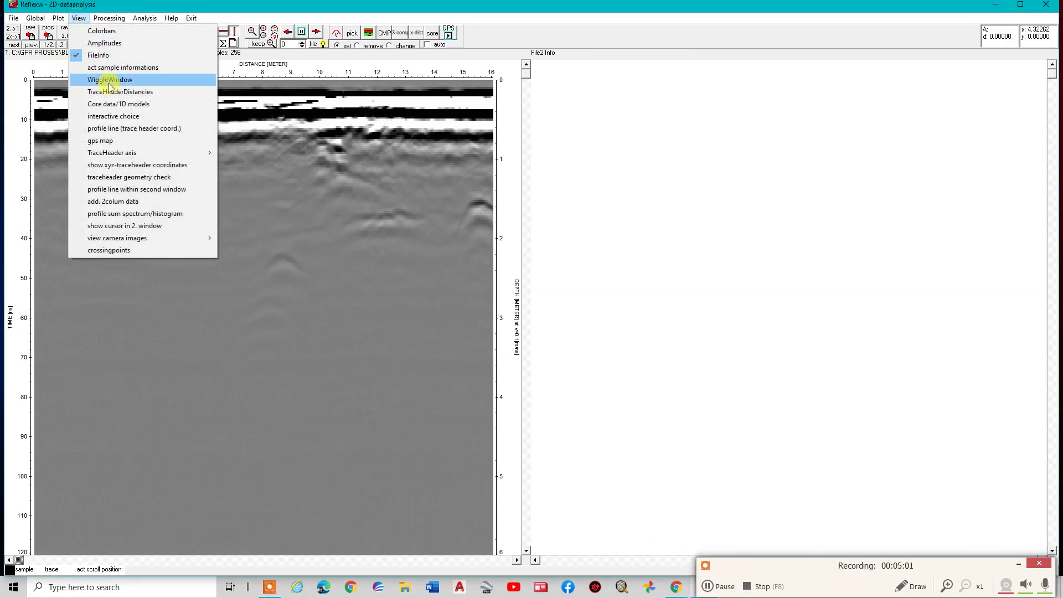
click(120, 81)
drag(503, 14, 671, 21)
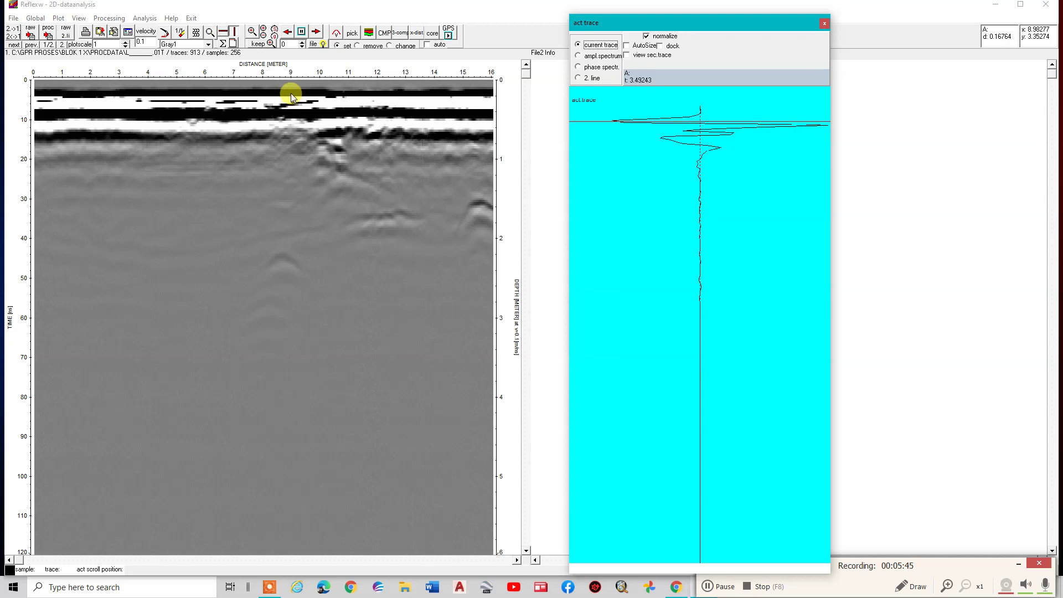
click(825, 26)
Set up a move starttime correction with manual input and a move time of -3.4 ns.
click(113, 18)
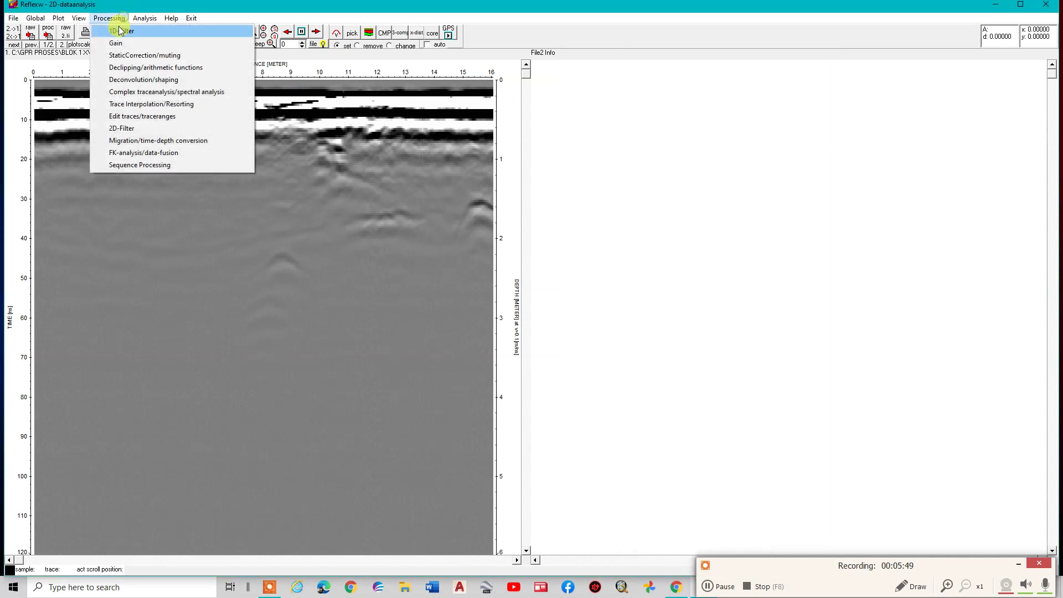
click(160, 55)
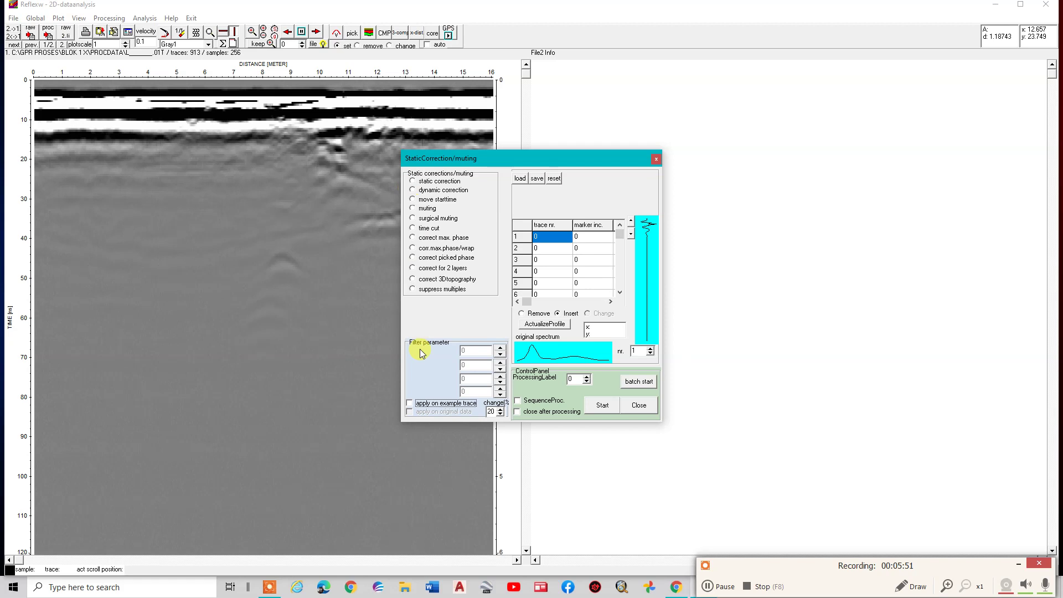
click(428, 200)
click(539, 203)
double_click(468, 350)
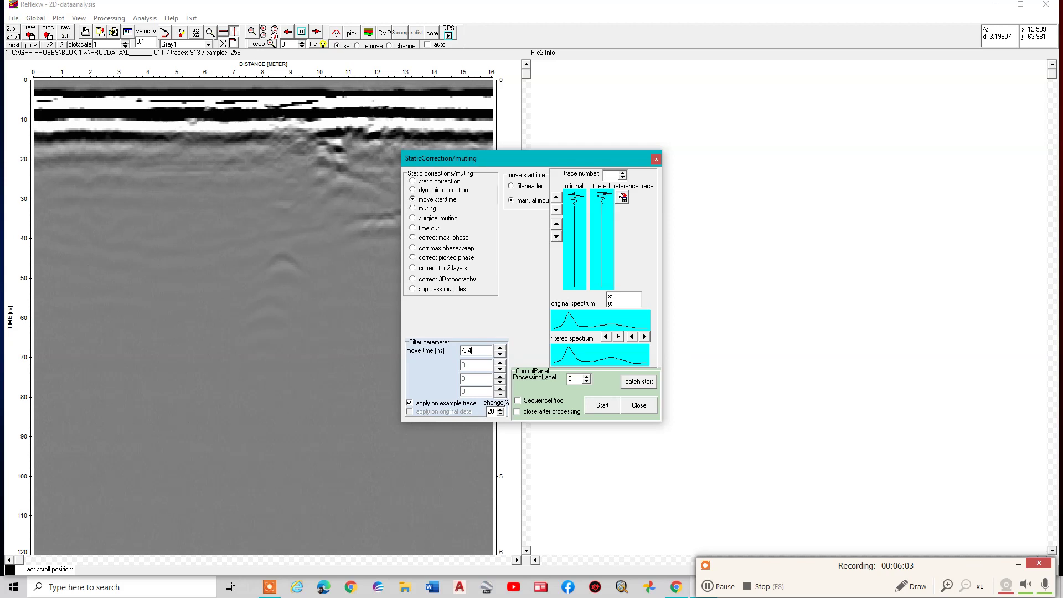
Run the start time correction on profile L with processing label 2.
click(588, 378)
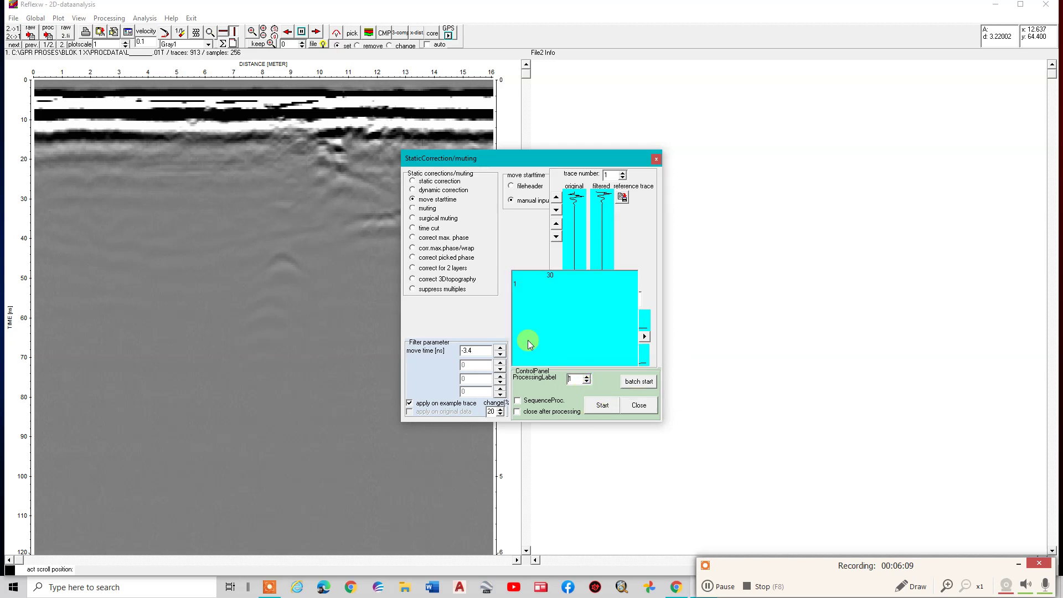
click(602, 405)
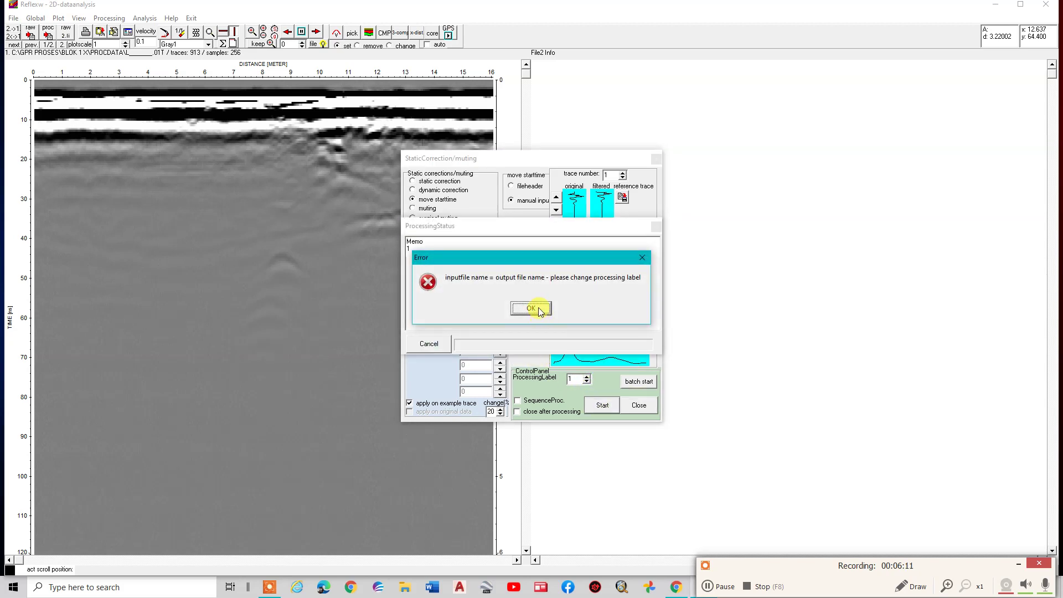
click(531, 309)
click(588, 377)
click(602, 405)
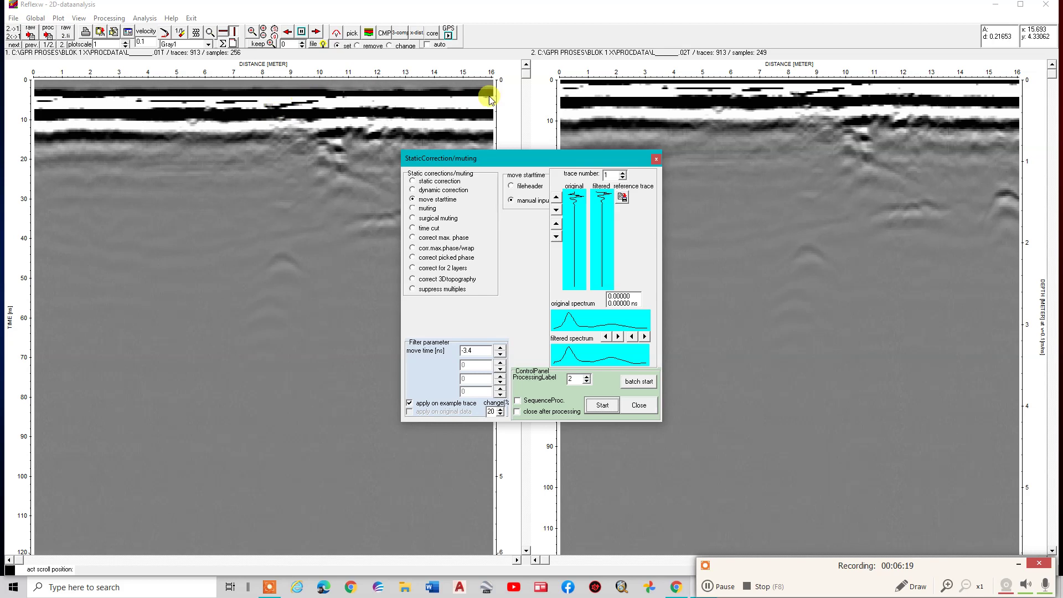
Add the move starttime correction to the processing sequence and make the corrected profile the primary line.
click(564, 396)
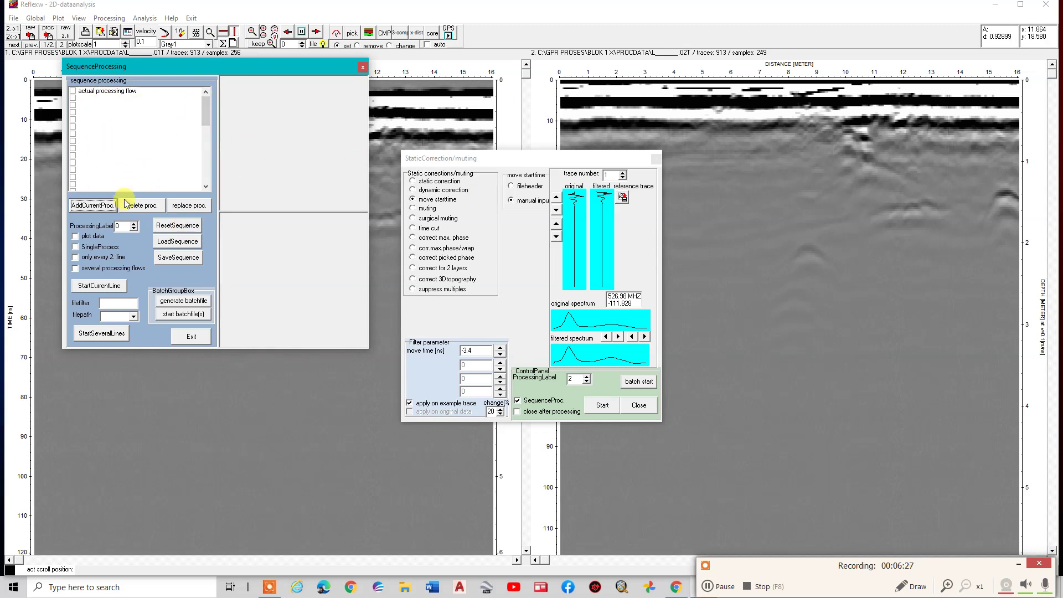
click(100, 206)
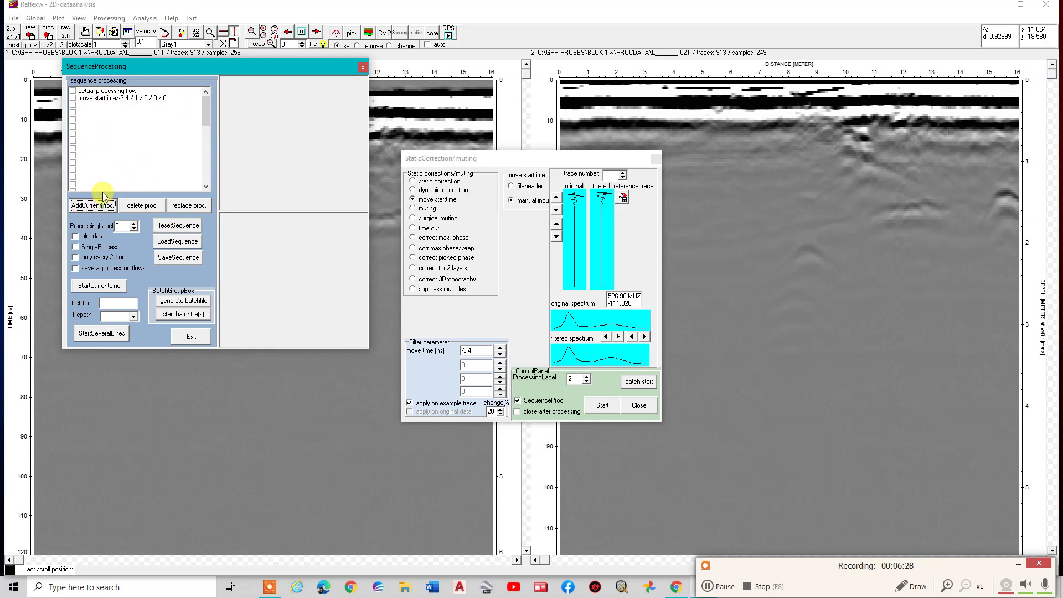
click(190, 339)
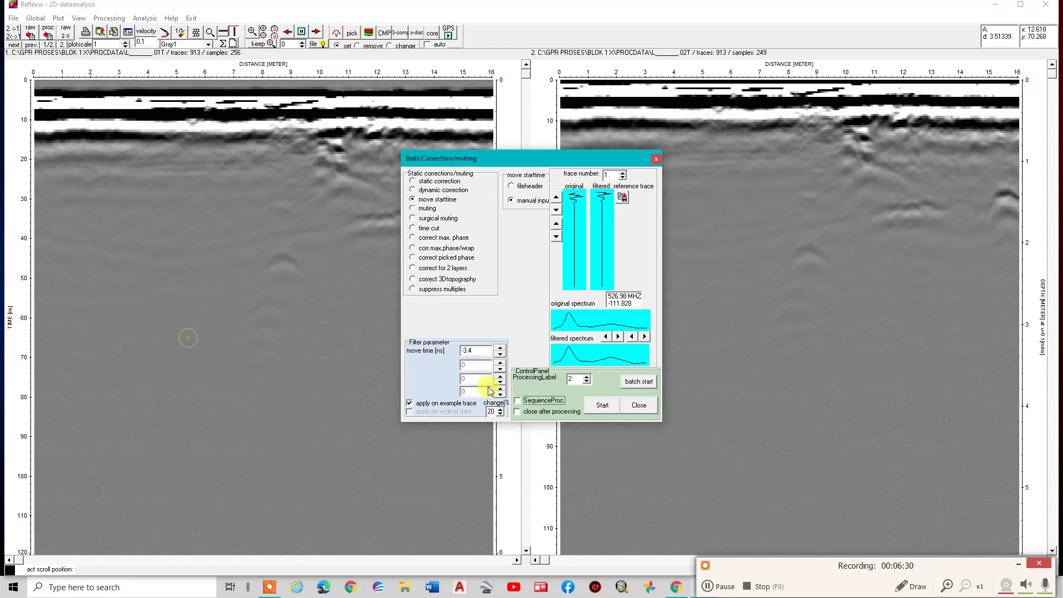
click(640, 408)
click(15, 29)
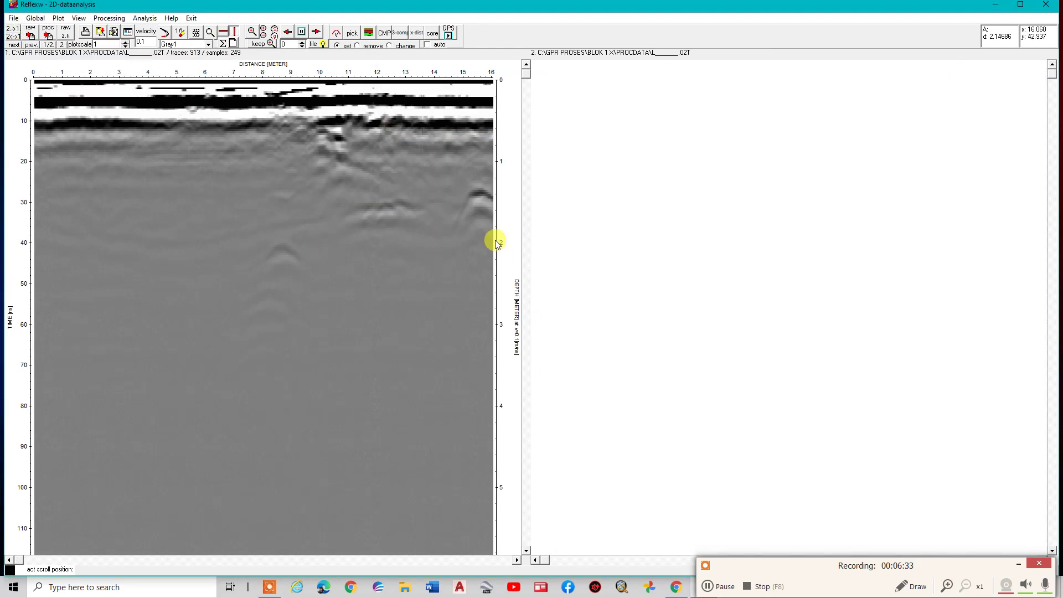
Set up a 2D background removal filter with processing label 3 and add it to the processing sequence.
click(109, 19)
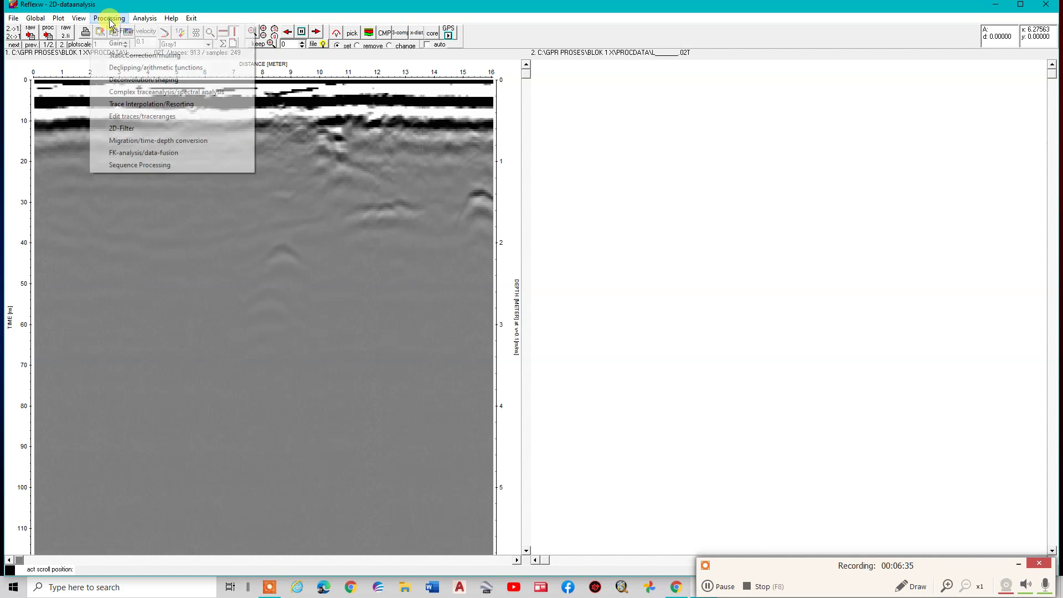
click(121, 128)
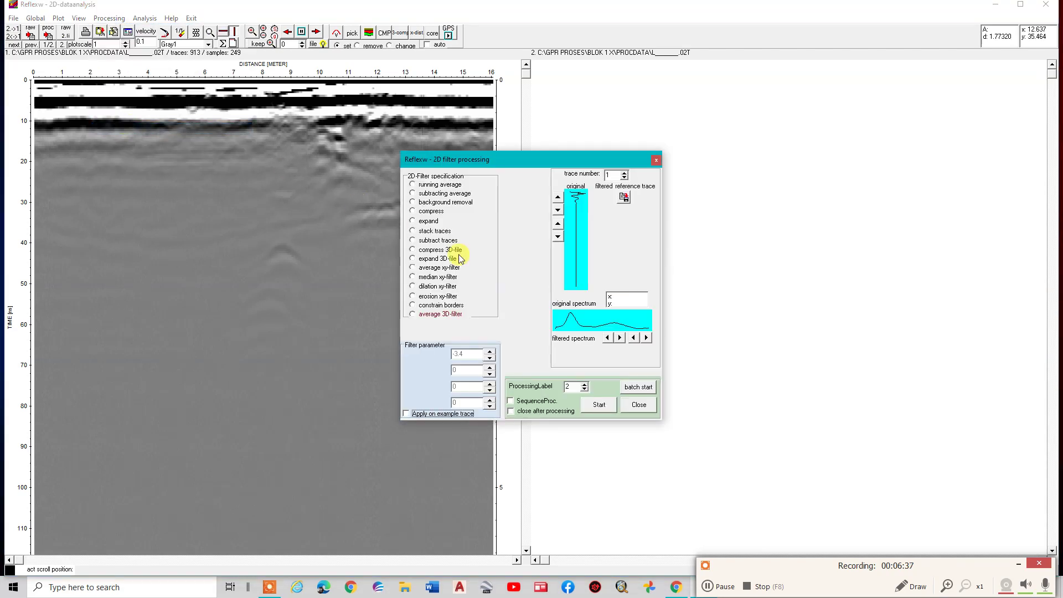
click(435, 203)
click(584, 385)
click(511, 400)
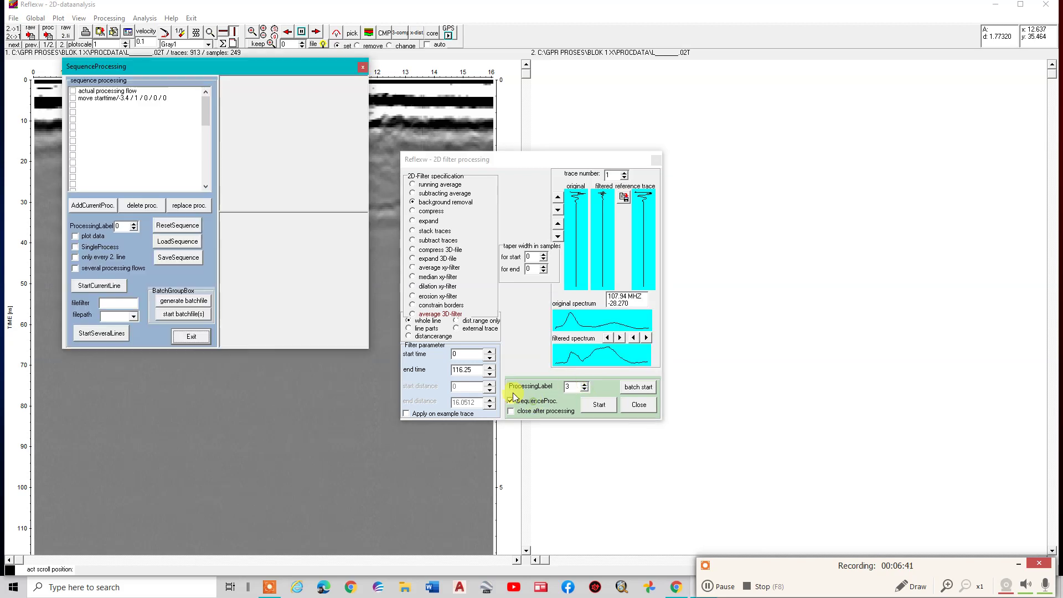
click(89, 205)
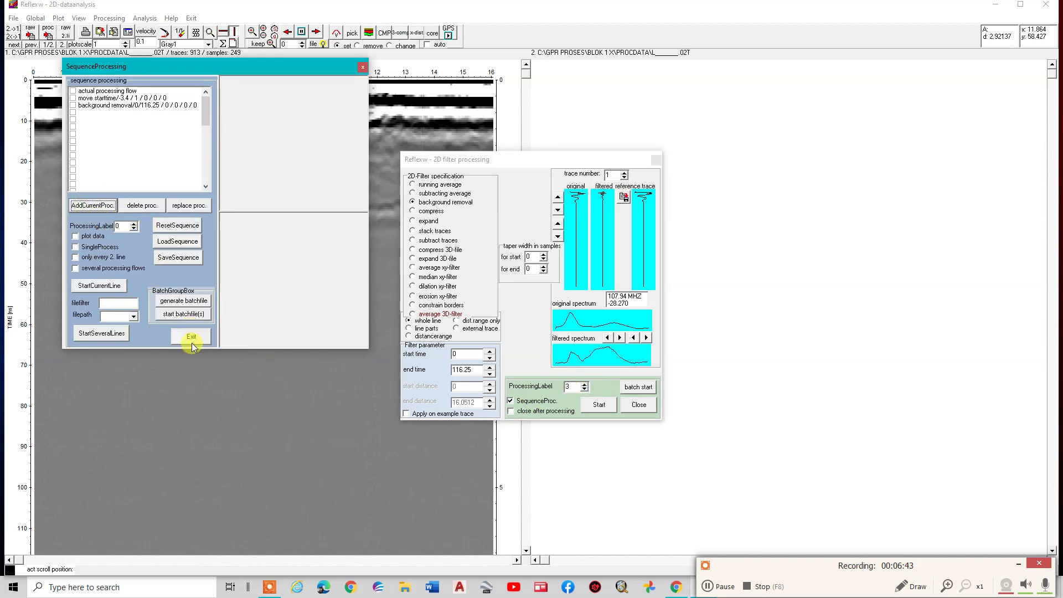
click(191, 338)
Run the background removal on profile L and make the filtered profile the primary line.
click(593, 408)
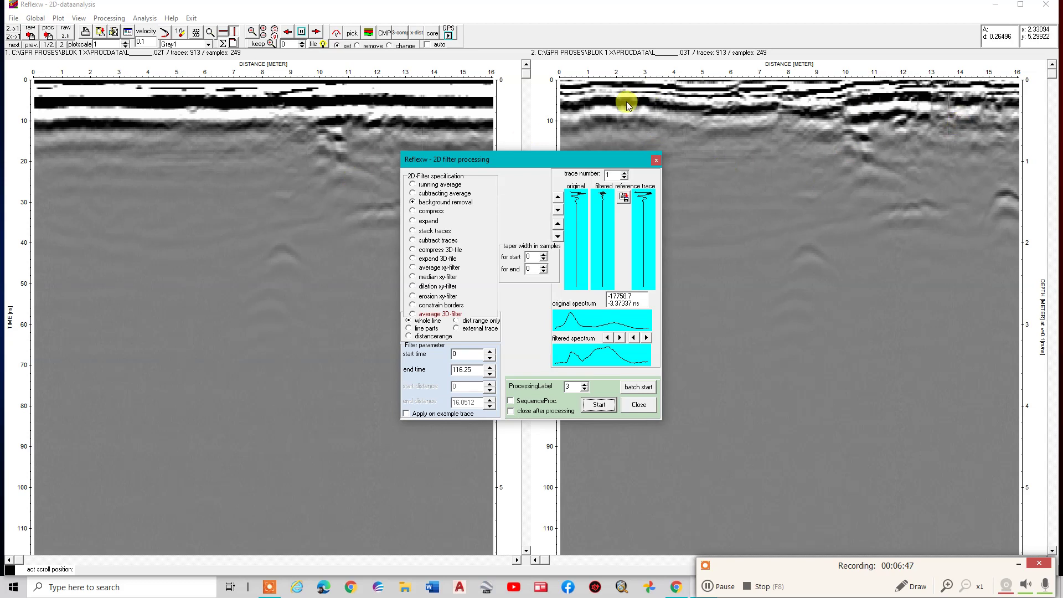
click(639, 405)
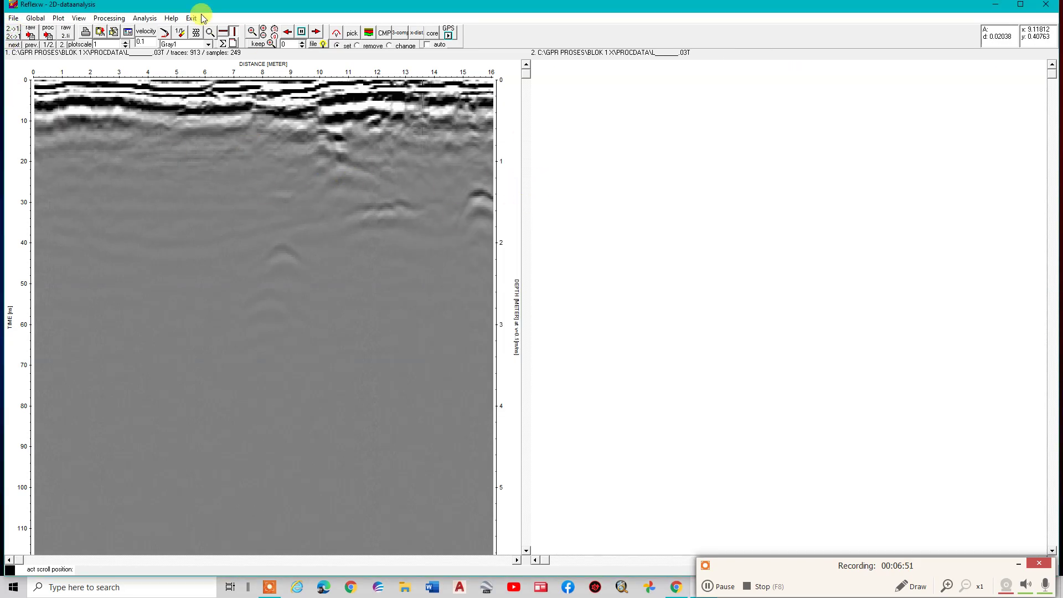
click(145, 18)
mouse_move(117, 20)
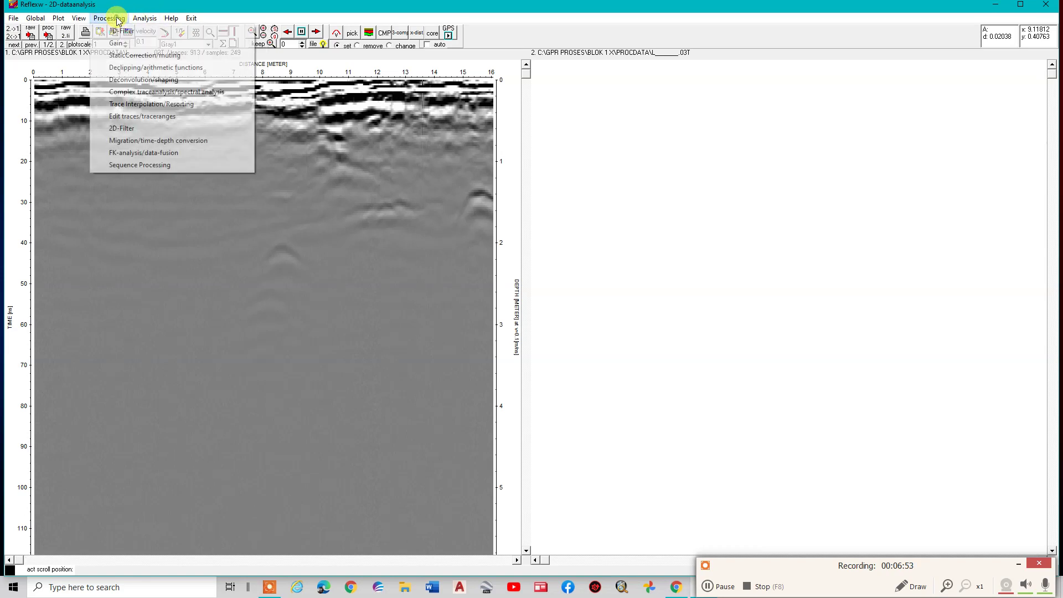
click(124, 129)
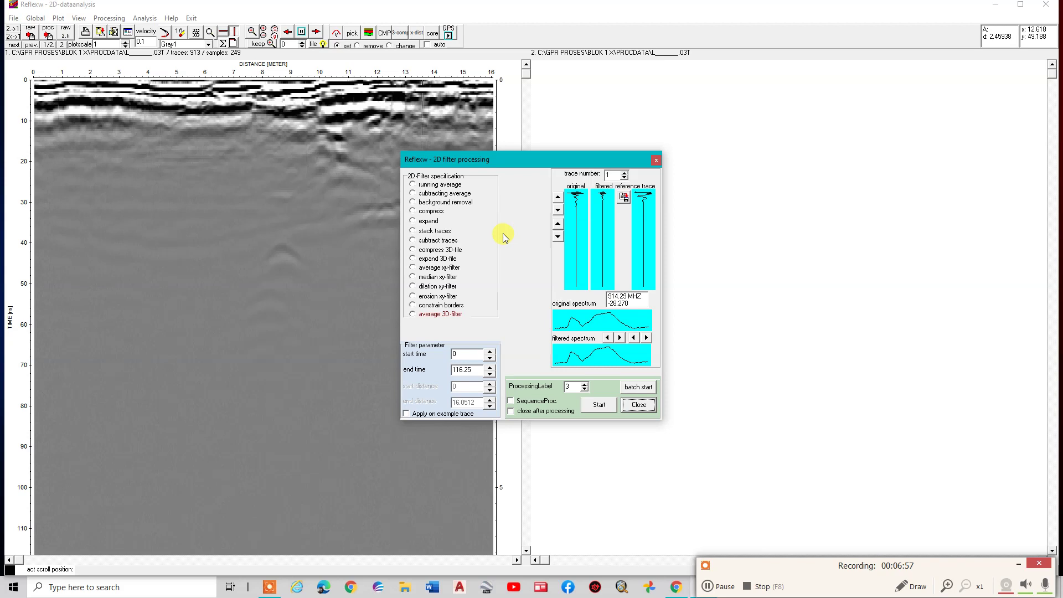
click(632, 402)
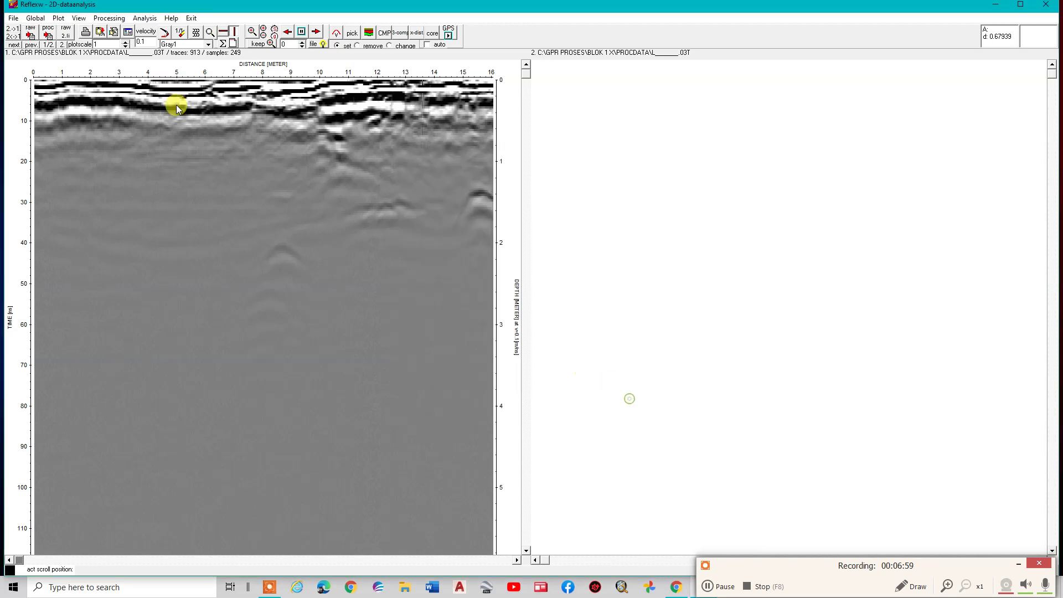
Set up a bandpassbutterworth 1D filter for profile L, picking trace 882 as the example trace.
click(109, 17)
click(125, 29)
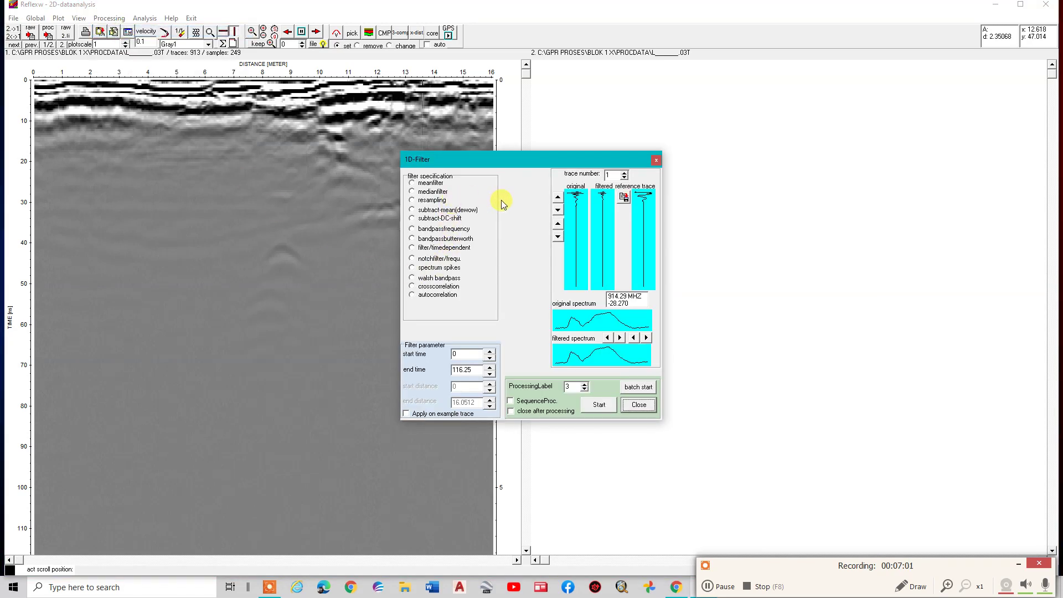
click(470, 240)
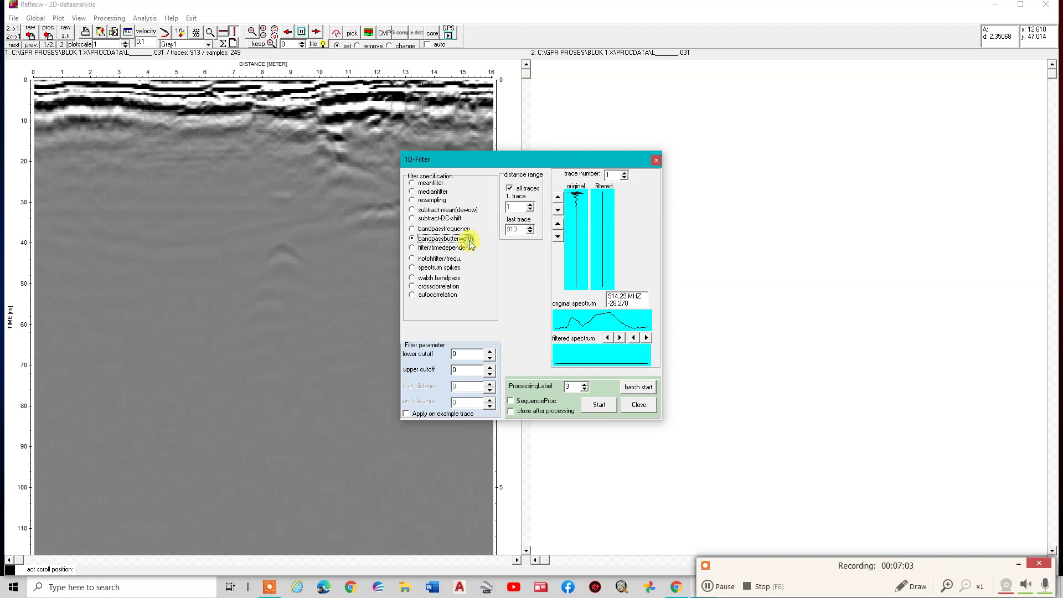
drag(536, 166, 737, 159)
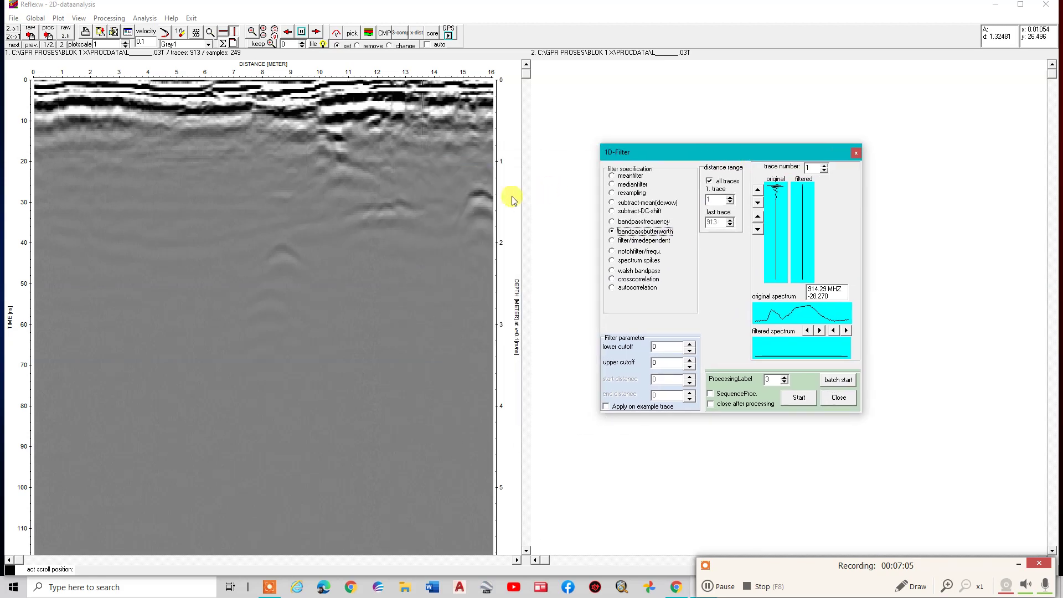
click(477, 189)
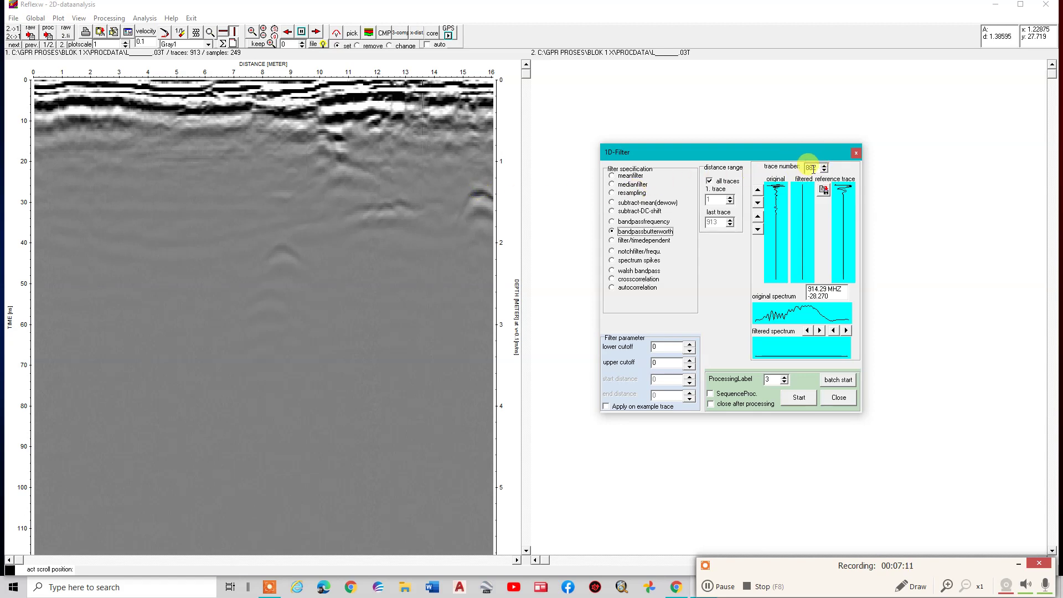
drag(816, 153, 368, 139)
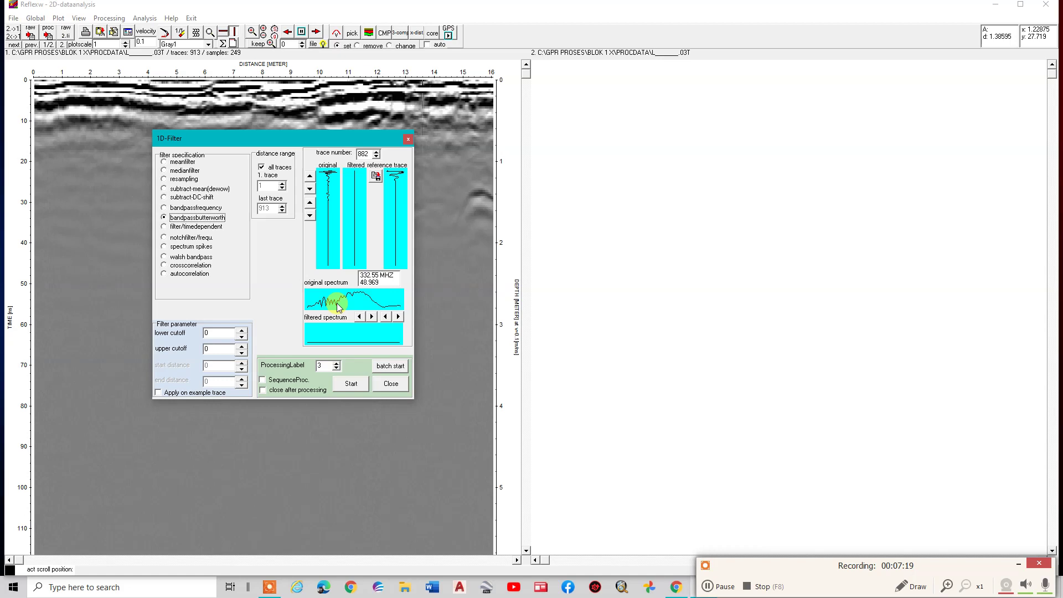
Set the bandpass lower cutoff to 332.549 and upper cutoff to 796.8627 from the original spectrum, and run it with processing label 4.
double_click(221, 333)
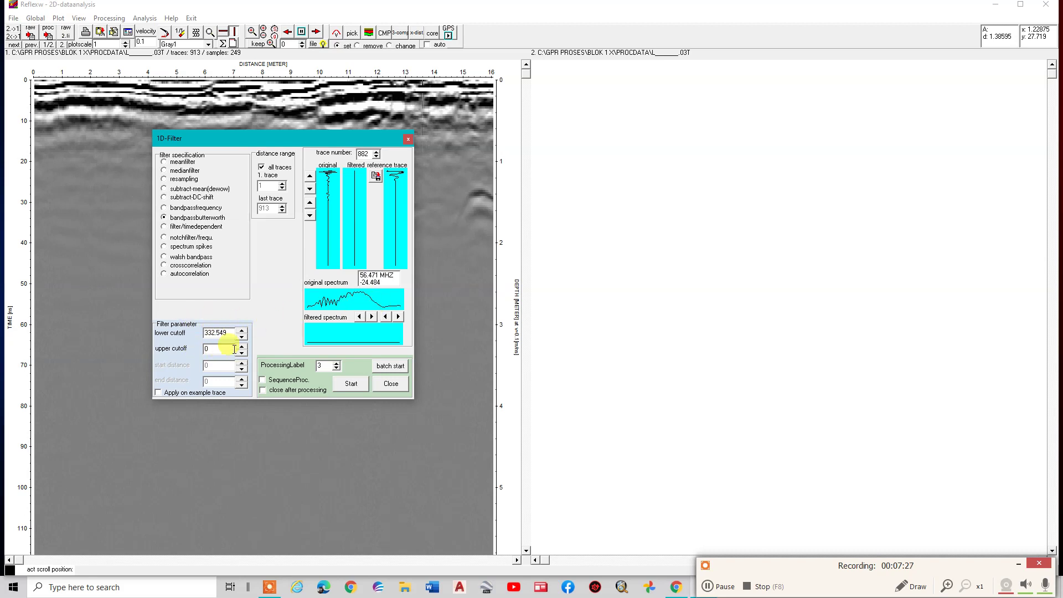
click(378, 303)
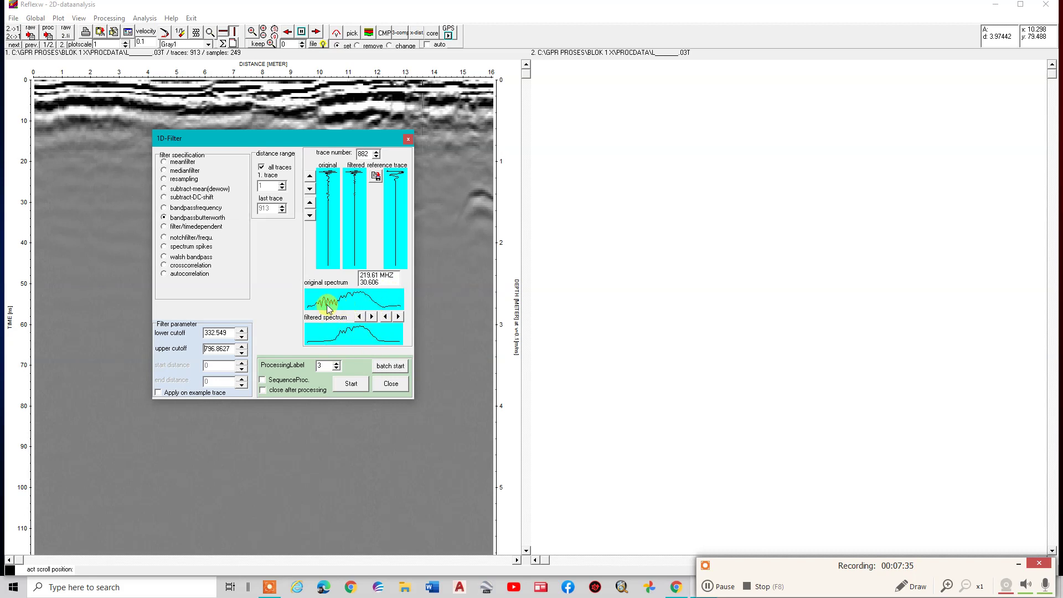
click(333, 366)
click(336, 364)
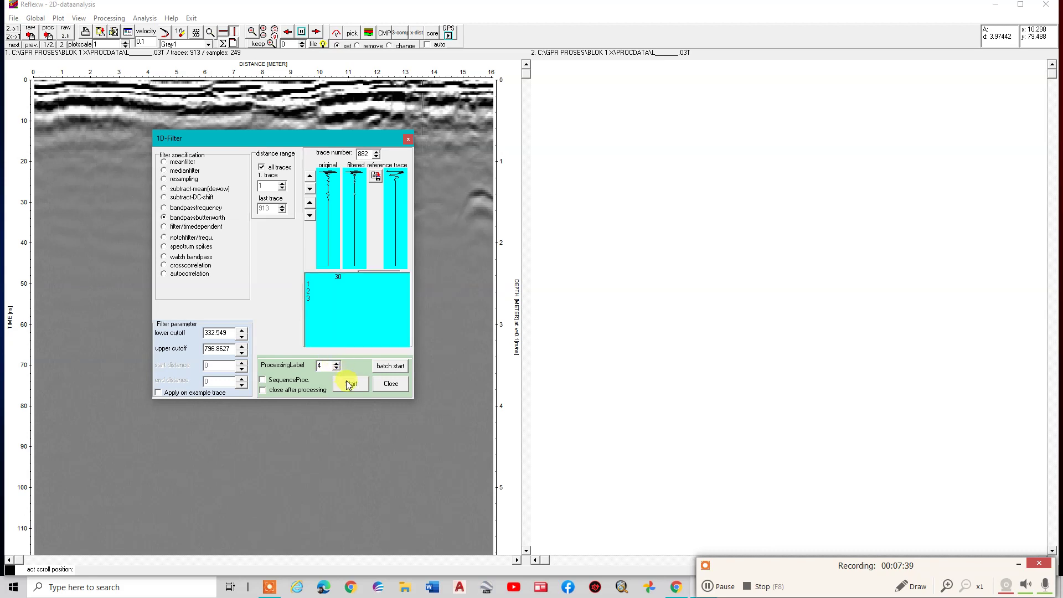
click(351, 384)
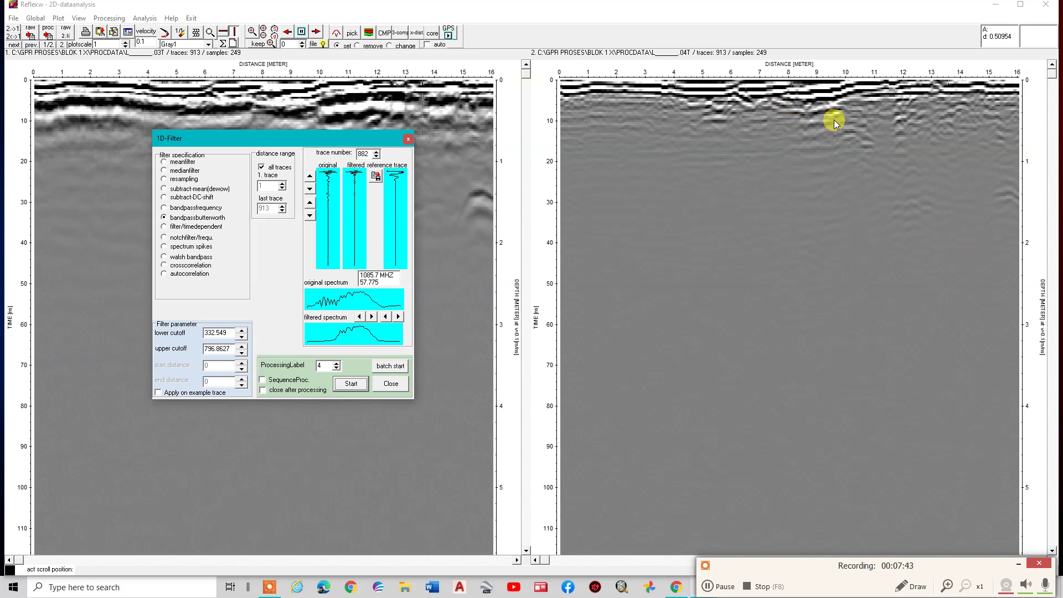
Try lower cutoffs of 213.3333 and 326.2745 for the bandpass filter, rerunning it on the profile each time.
click(231, 335)
double_click(229, 333)
click(331, 305)
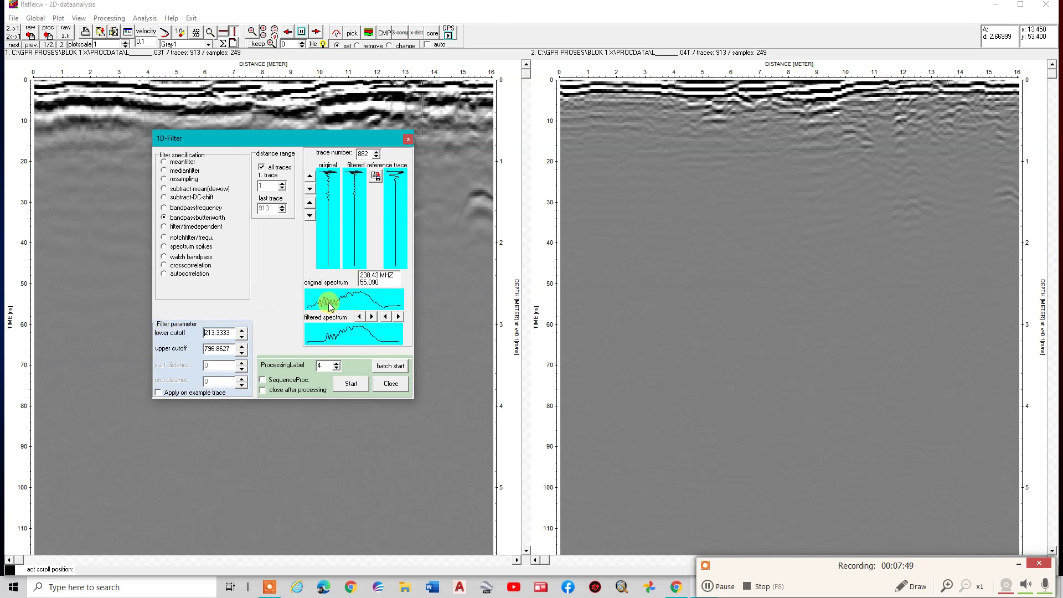
click(347, 385)
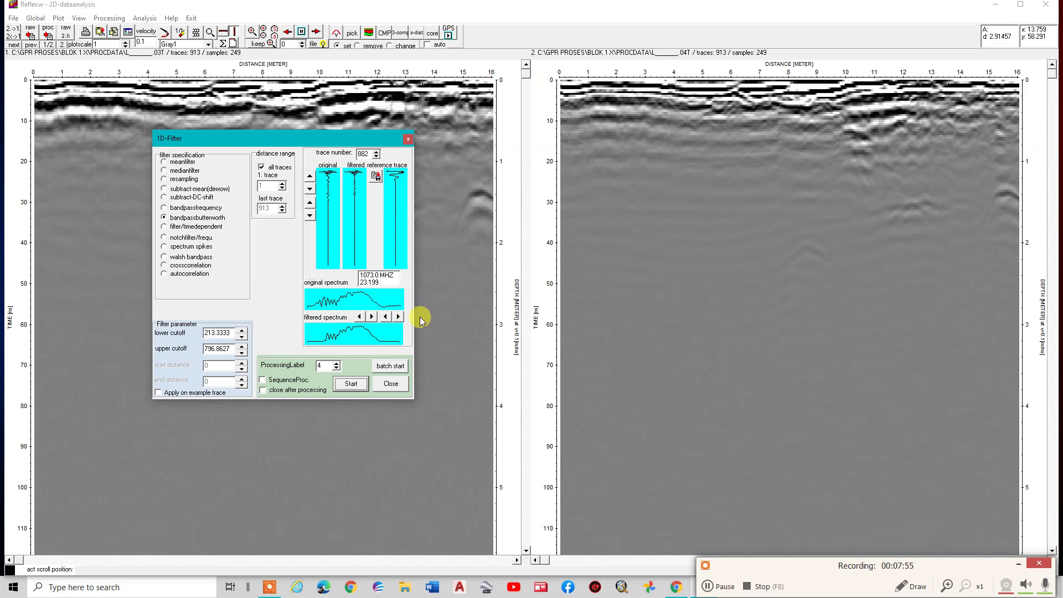
click(222, 333)
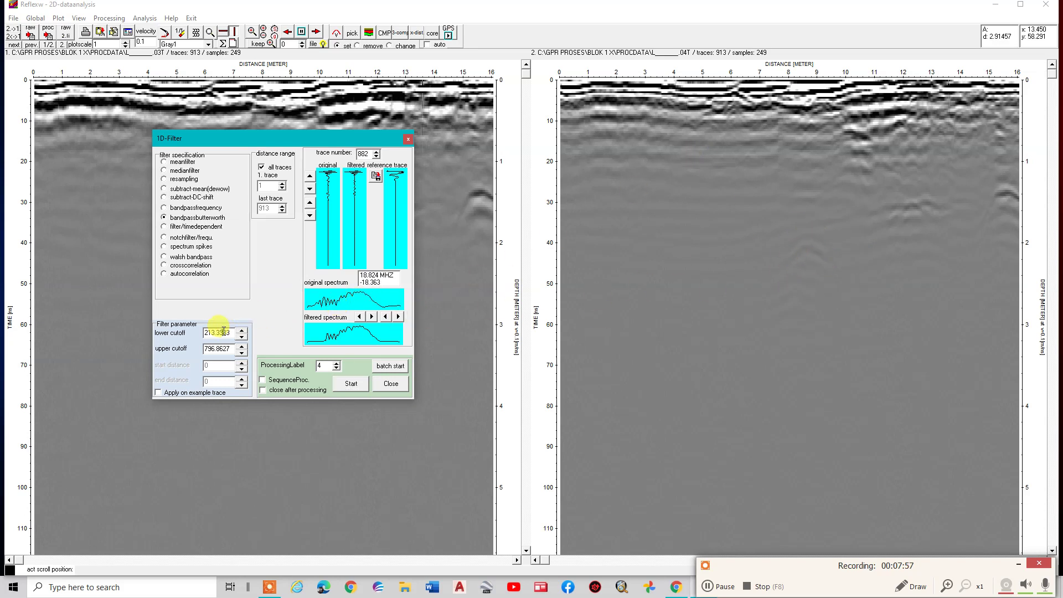
click(332, 307)
click(351, 383)
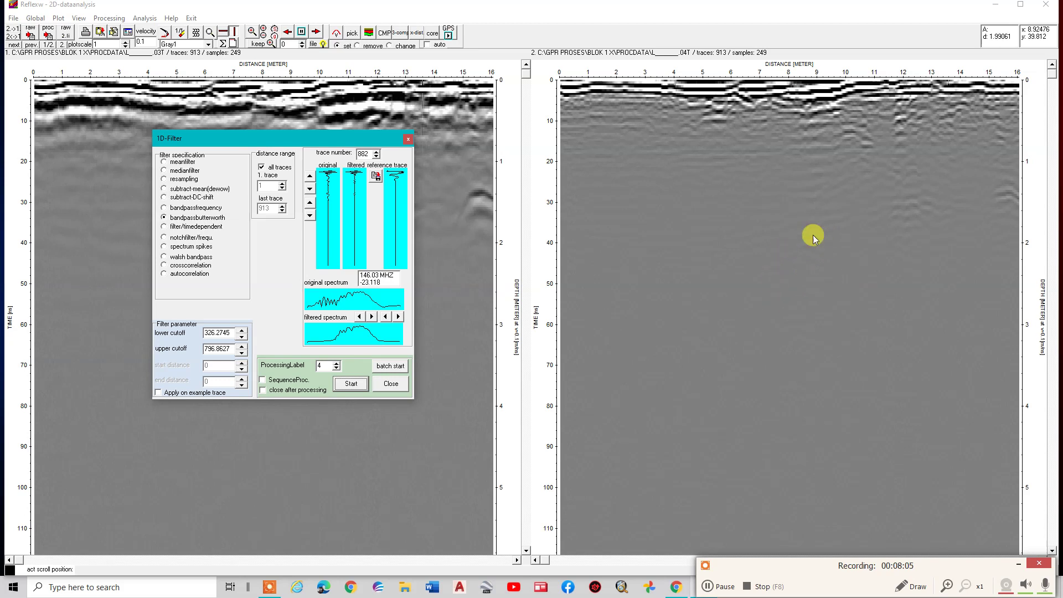
Set the bandpass lower cutoff to 250.9804 and rerun the filter on profile L.
click(229, 334)
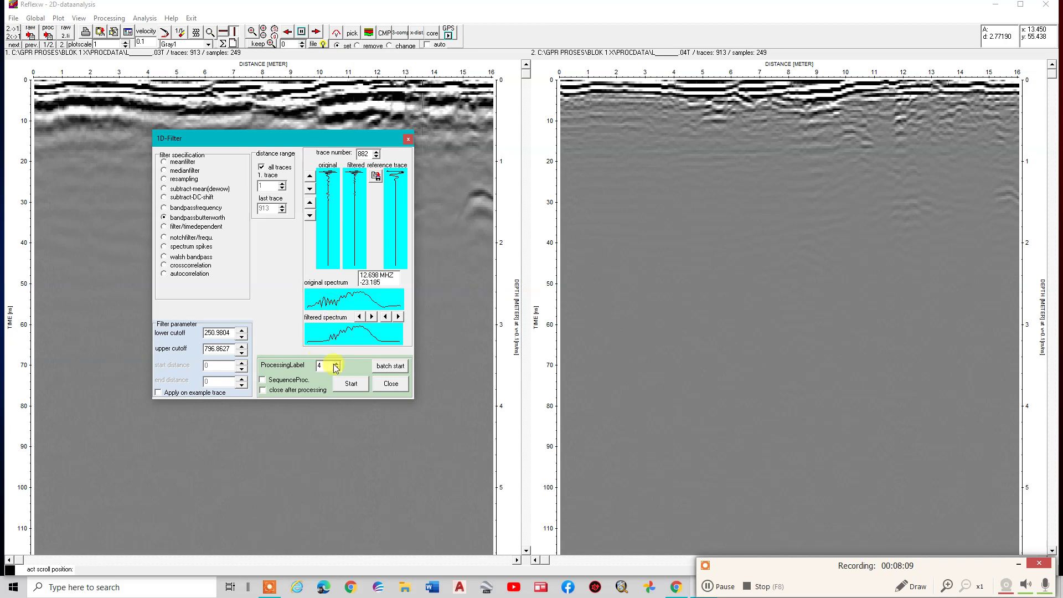
click(352, 383)
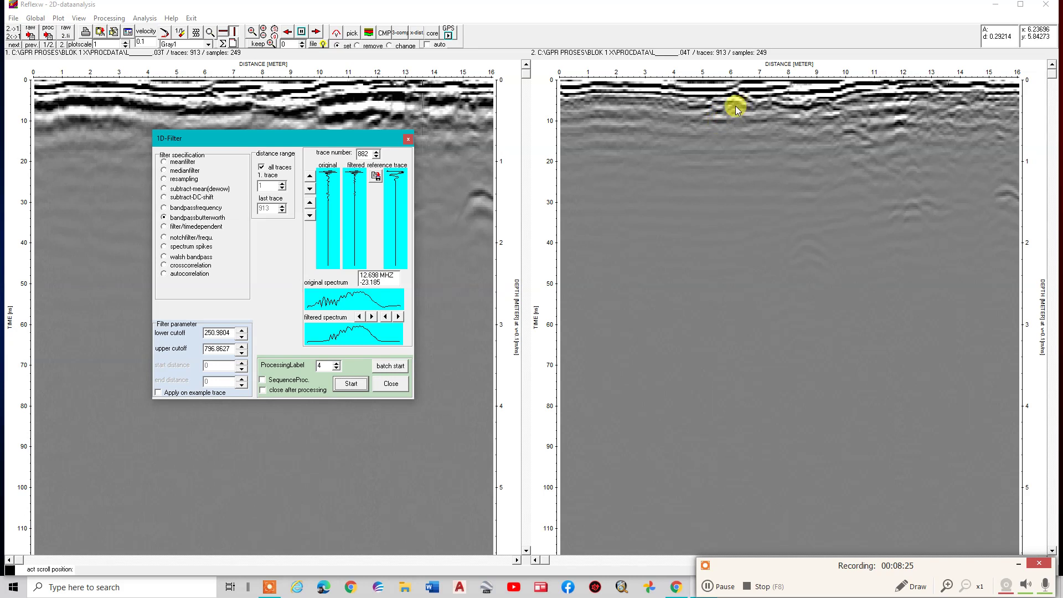
Add the Butterworth bandpass to the processing sequence and make the filtered profile the primary line.
click(277, 381)
click(75, 205)
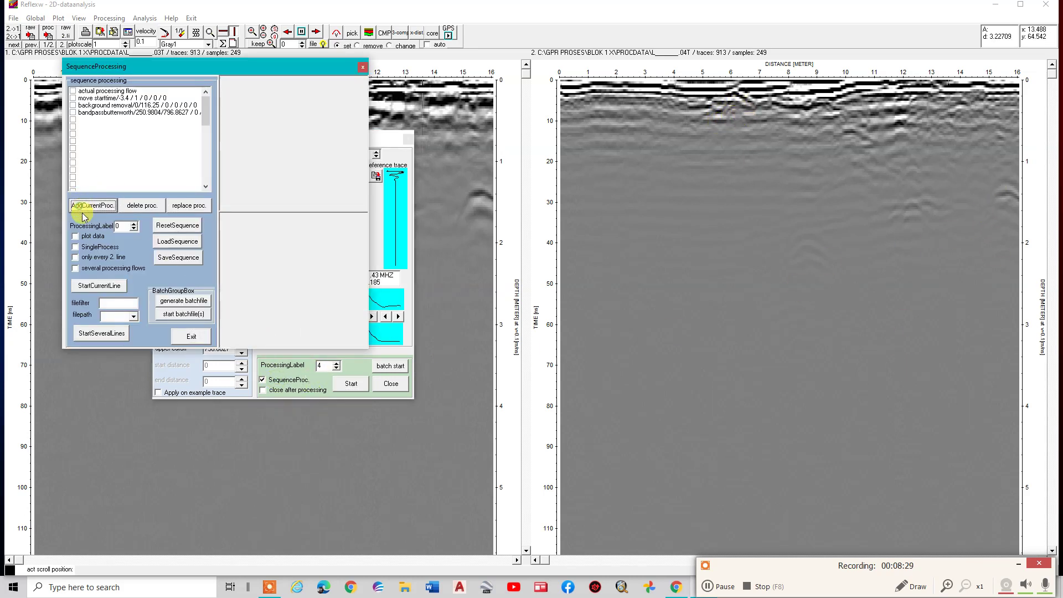
click(191, 338)
click(394, 384)
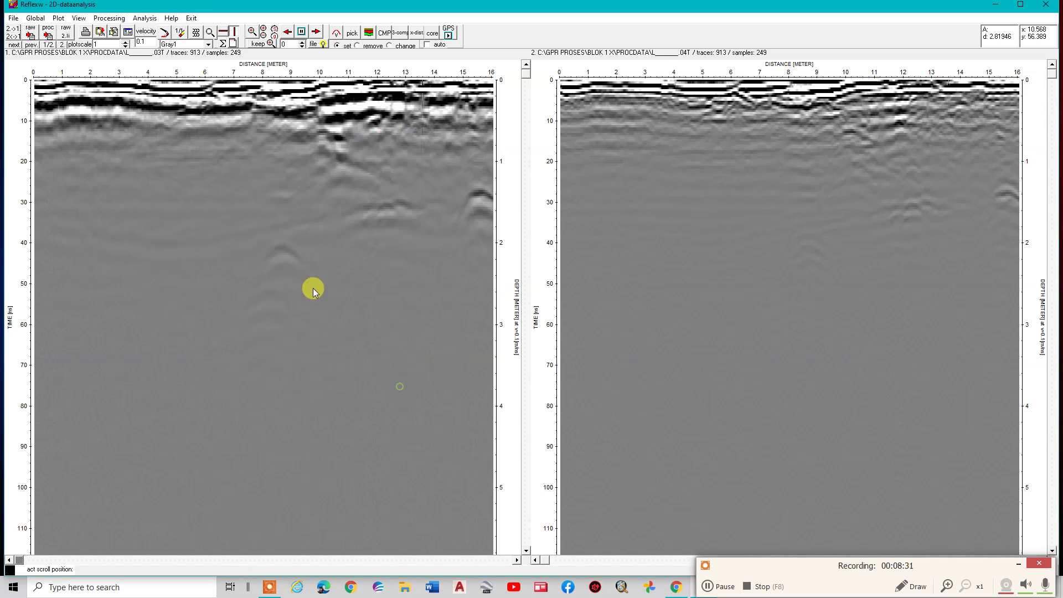
click(12, 28)
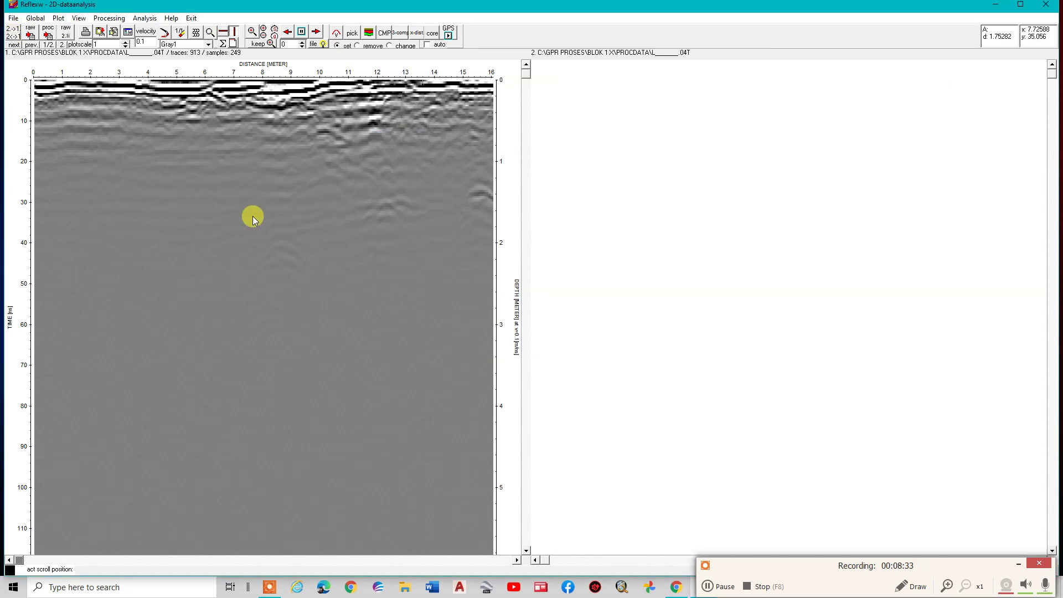
Open the gain processing for the bandpass-filtered profile and choose the gain function.
click(105, 18)
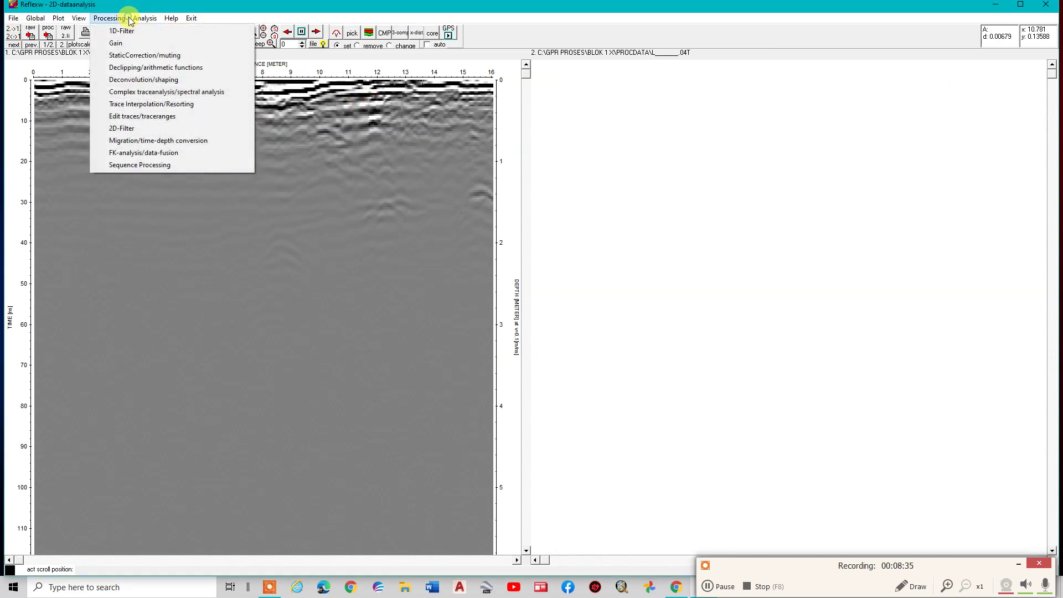
click(148, 48)
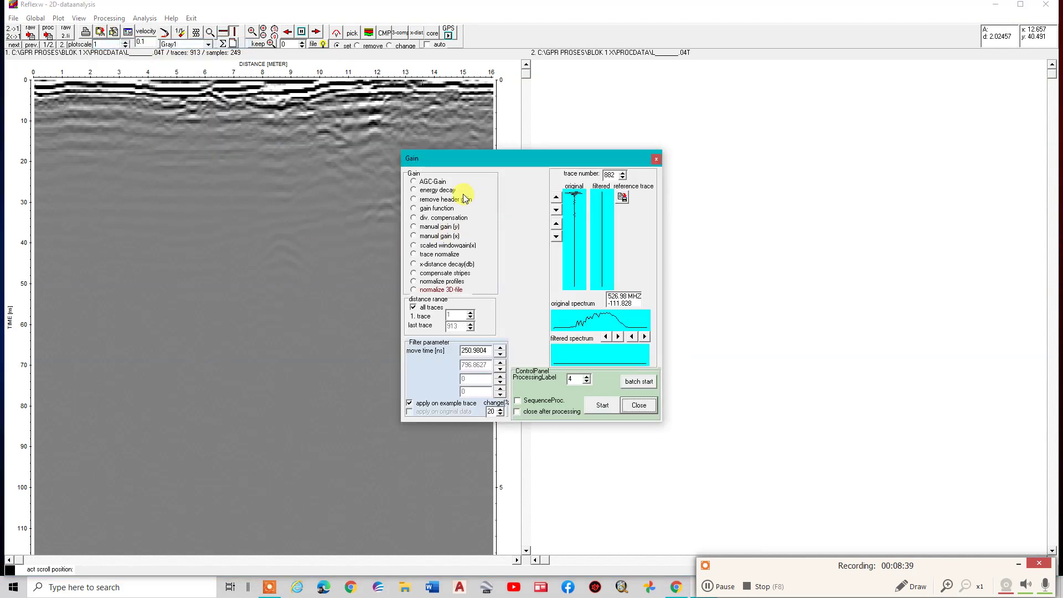
drag(509, 162, 798, 248)
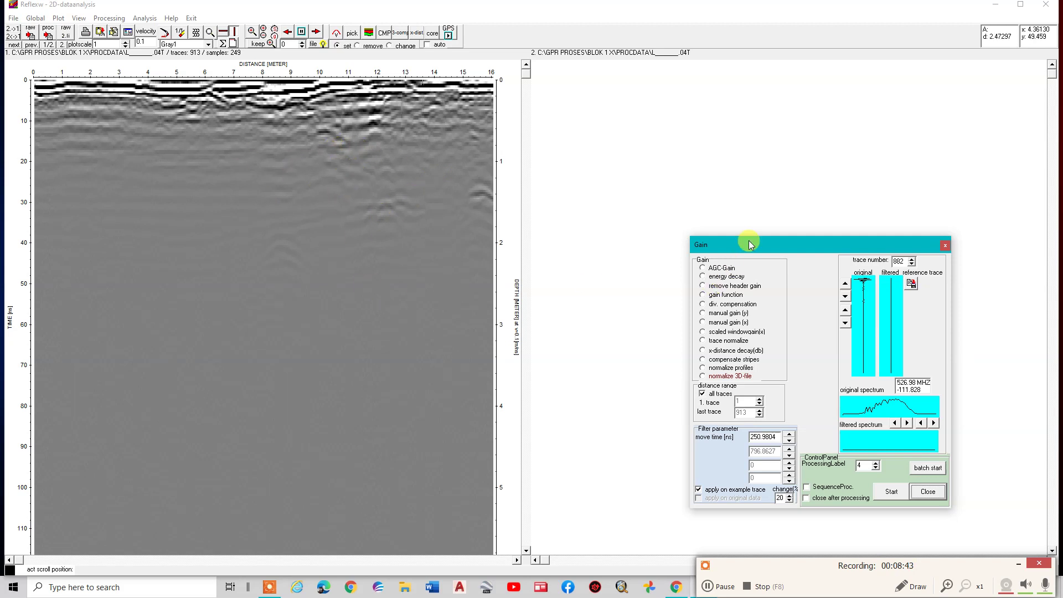
drag(748, 242, 314, 179)
drag(129, 170, 129, 170)
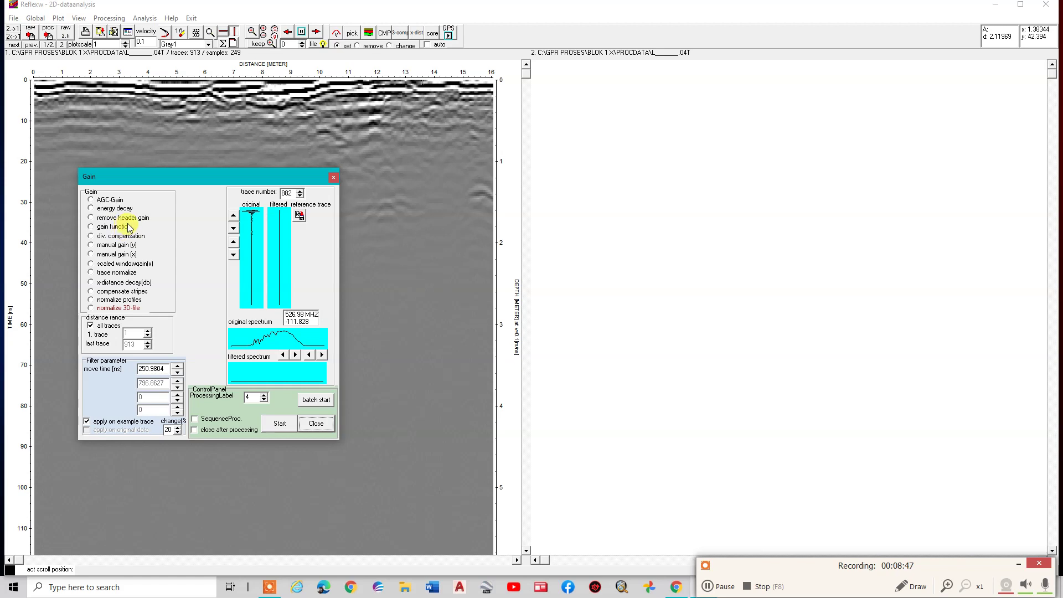
click(129, 227)
drag(214, 180, 231, 164)
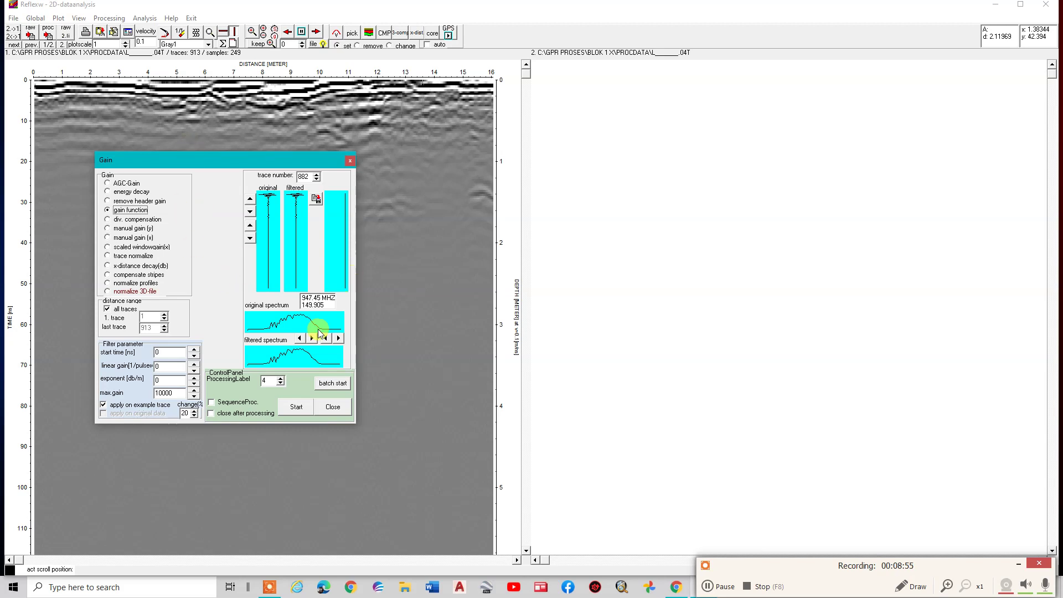
Set the gain function's exponent to 1 db/m and the processing label to 5.
double_click(171, 381)
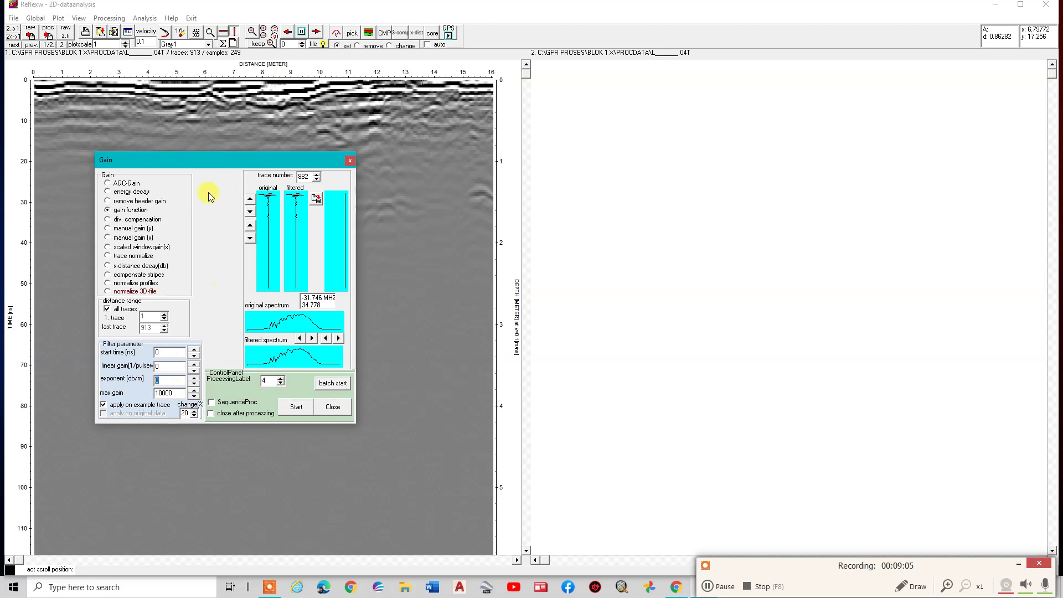
double_click(171, 381)
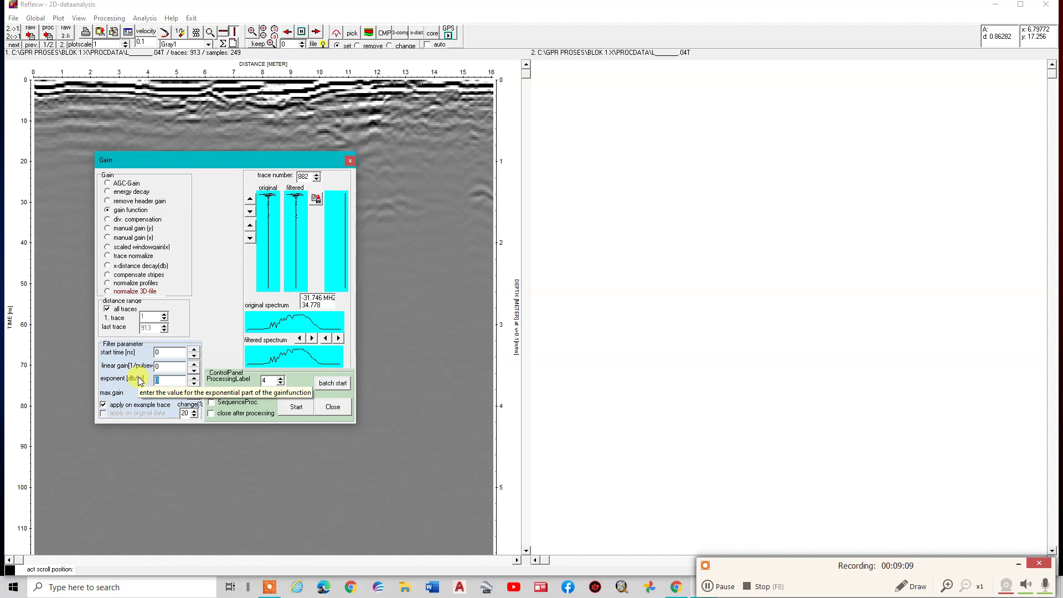
text(1)
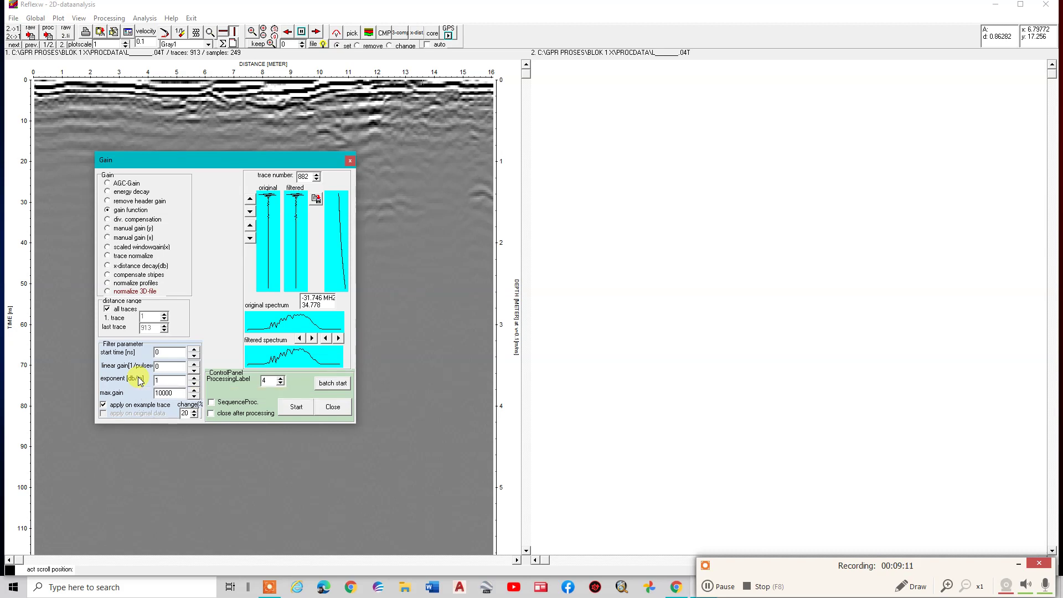
click(280, 379)
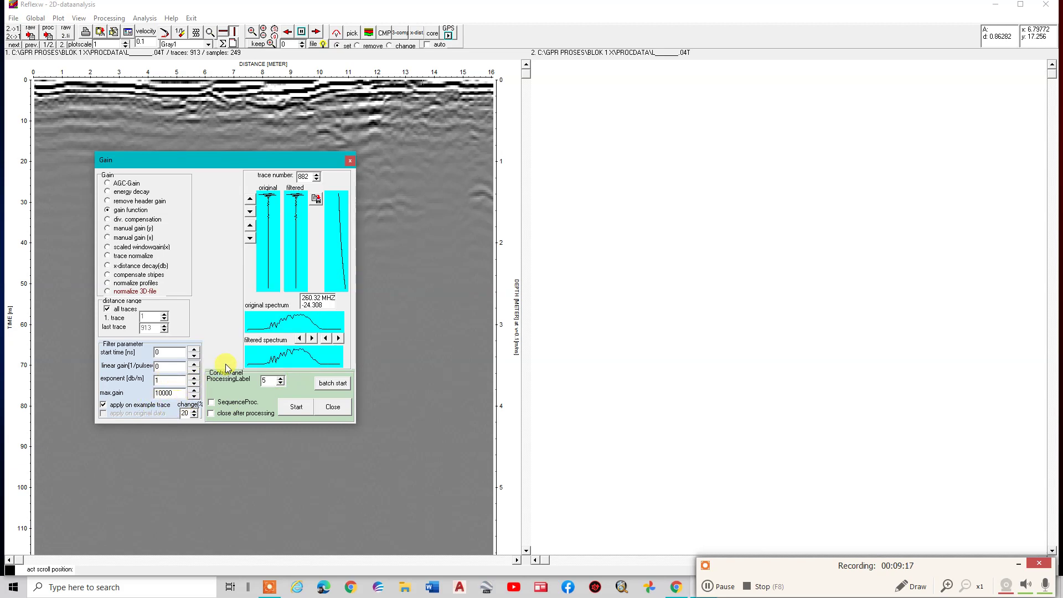
Adjust the gain exponent to 2.243811 db/m while comparing the filtered example trace, and run the gain on profile L.
click(194, 384)
click(194, 386)
click(194, 380)
click(194, 386)
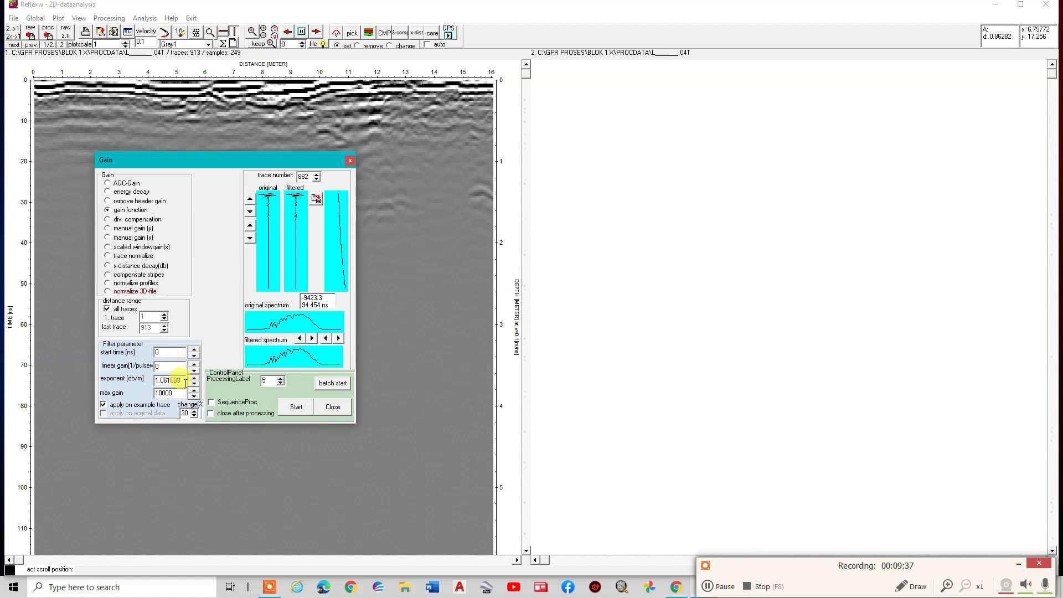
click(194, 381)
click(194, 381)
click(194, 381)
click(194, 381)
click(194, 381)
click(193, 381)
click(194, 381)
click(194, 381)
click(194, 381)
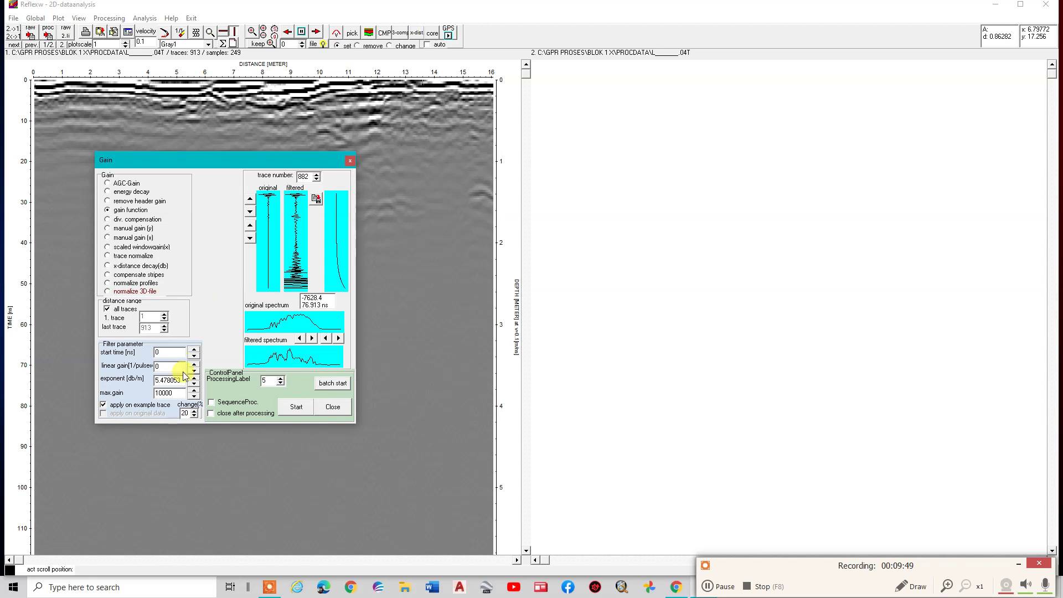
click(193, 385)
click(192, 385)
click(193, 385)
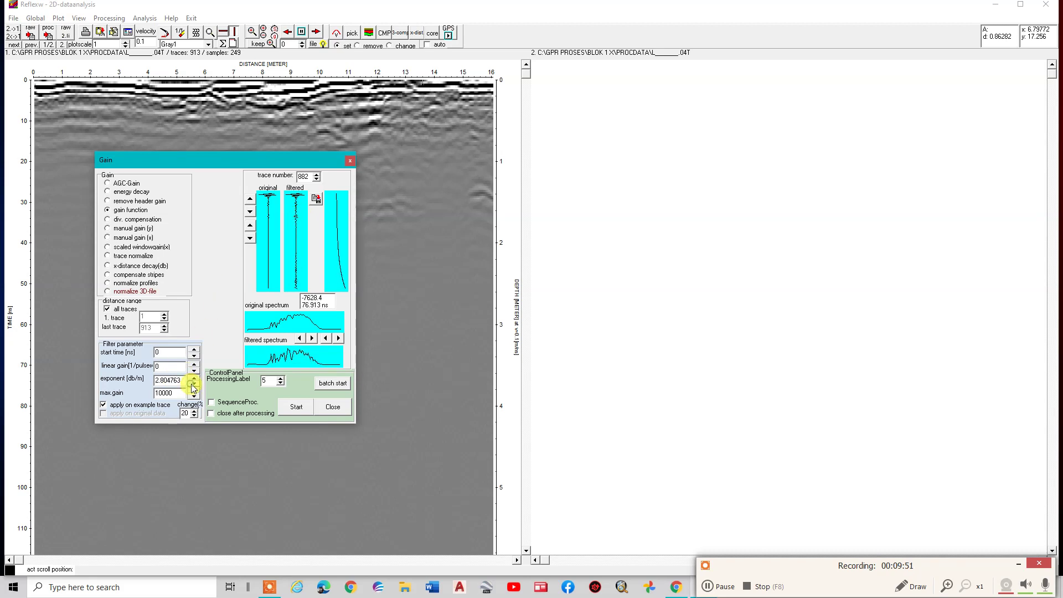
click(194, 388)
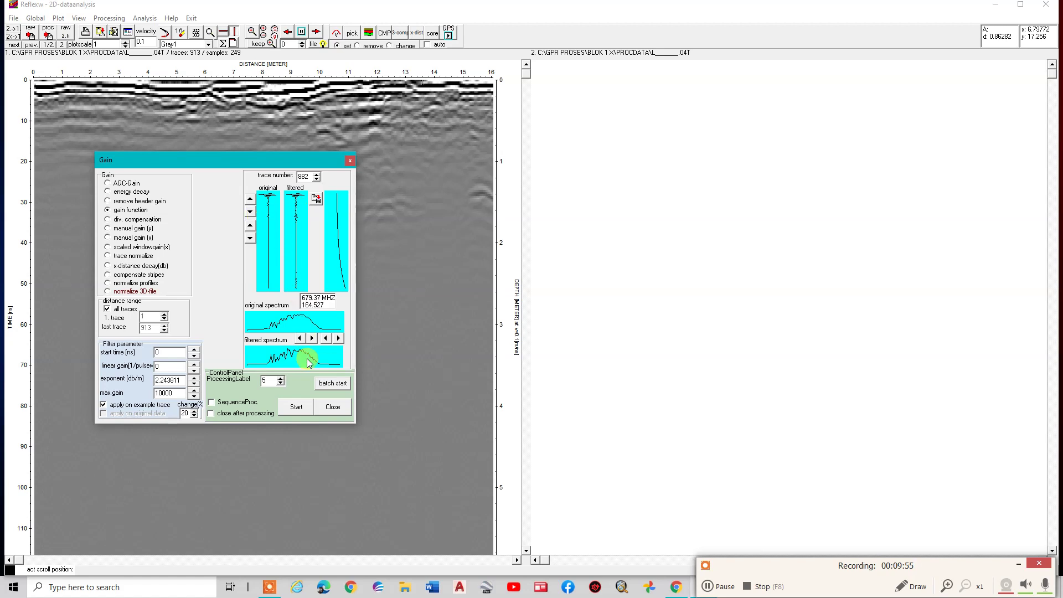
click(293, 407)
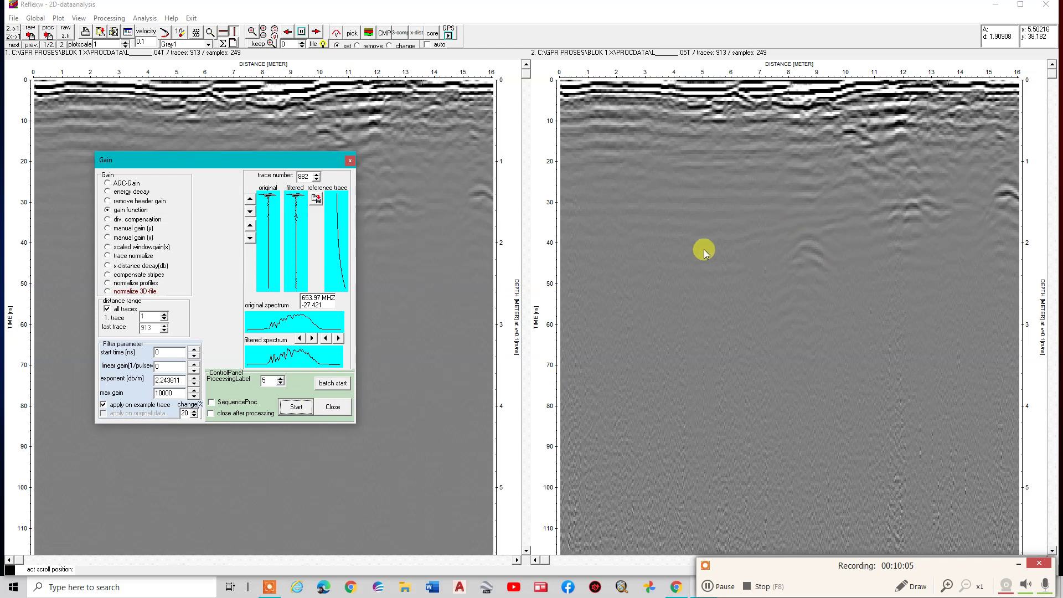
Add the gain function to the processing sequence and close the gain settings.
click(238, 402)
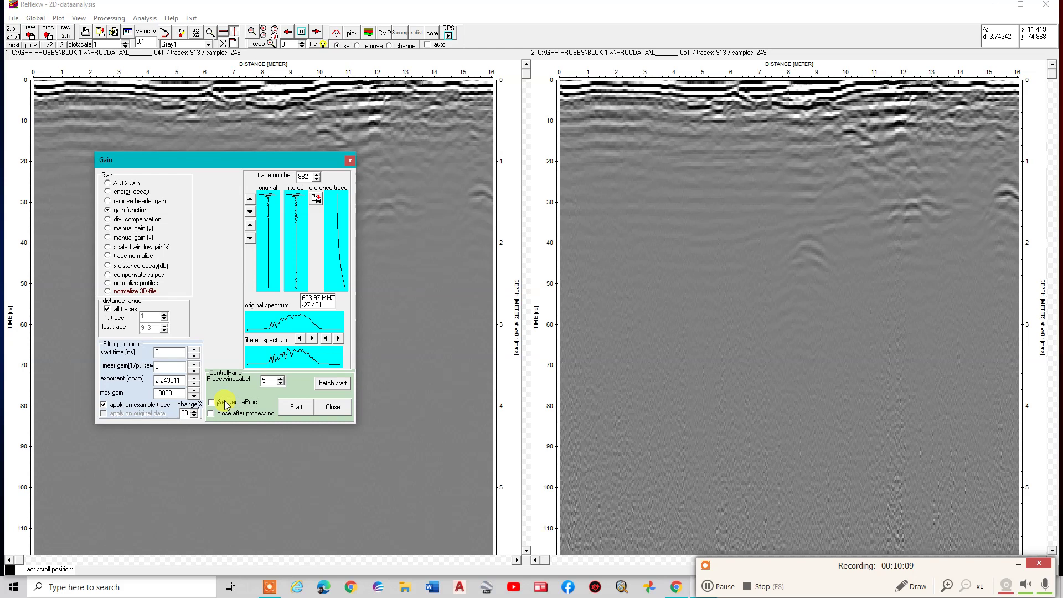
click(226, 403)
click(108, 208)
click(190, 336)
click(309, 409)
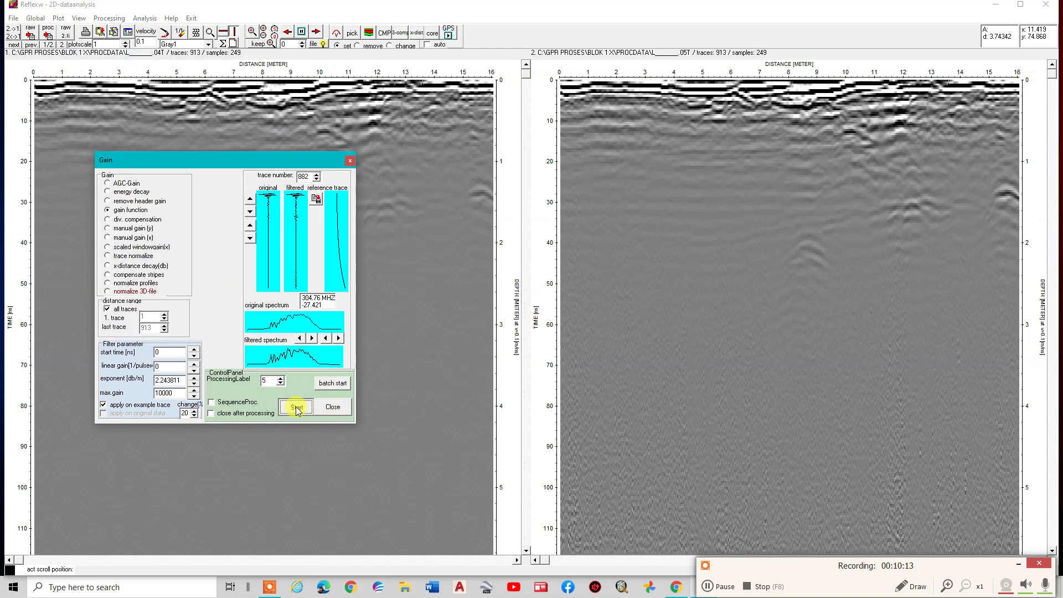
click(334, 406)
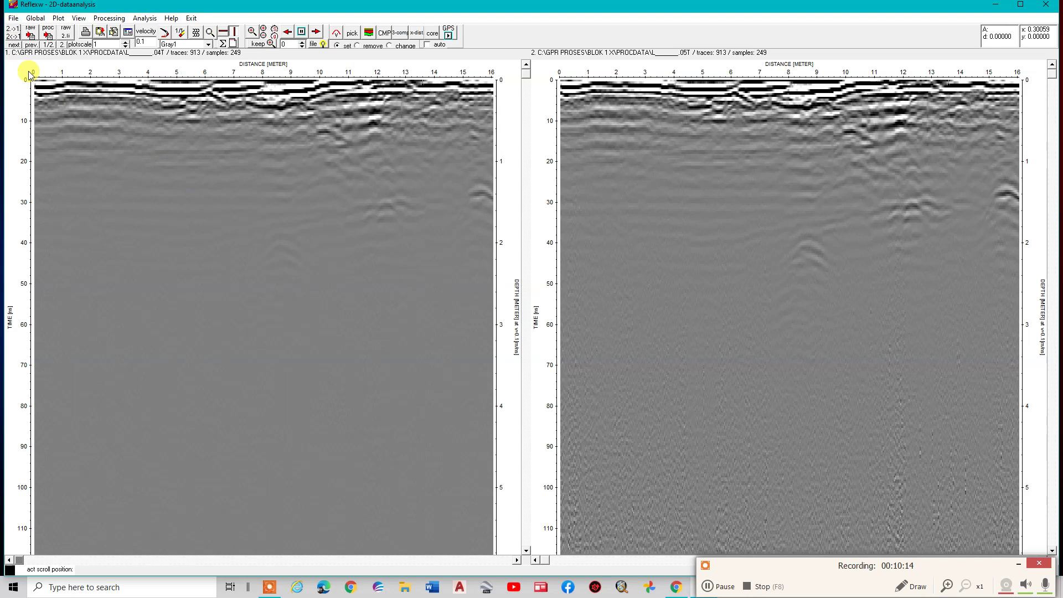
Make the gain-processed profile L the primary line and start the hyperbola velocity adaptation on it.
click(13, 29)
click(109, 18)
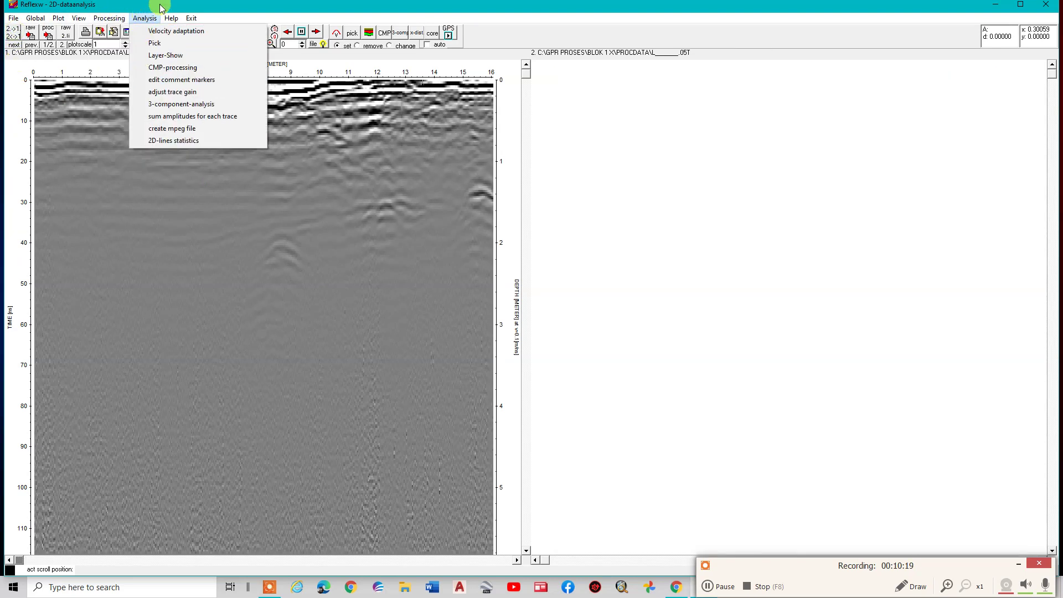
click(146, 18)
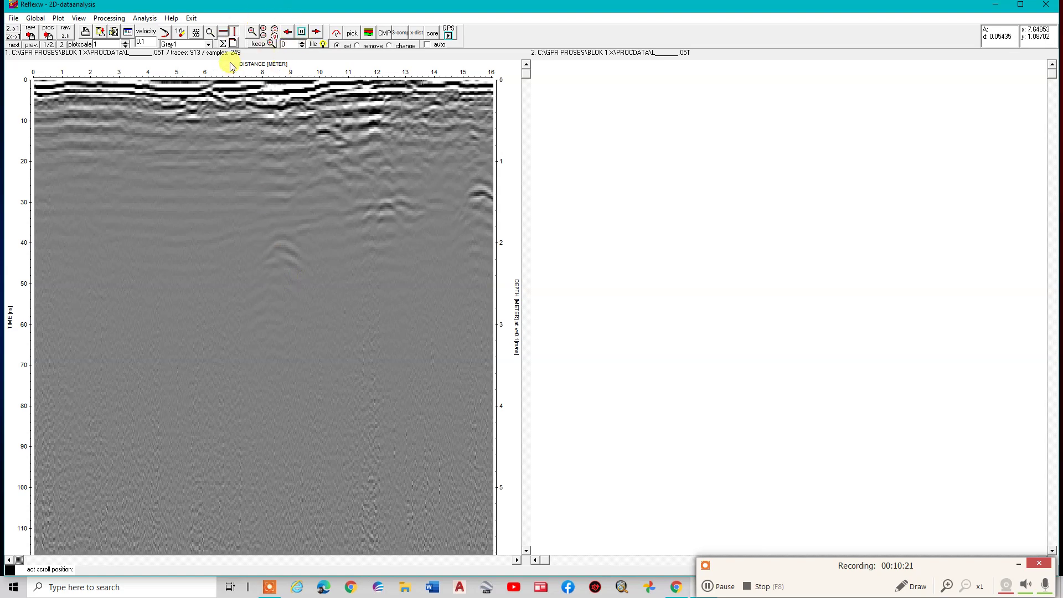
click(336, 33)
click(336, 35)
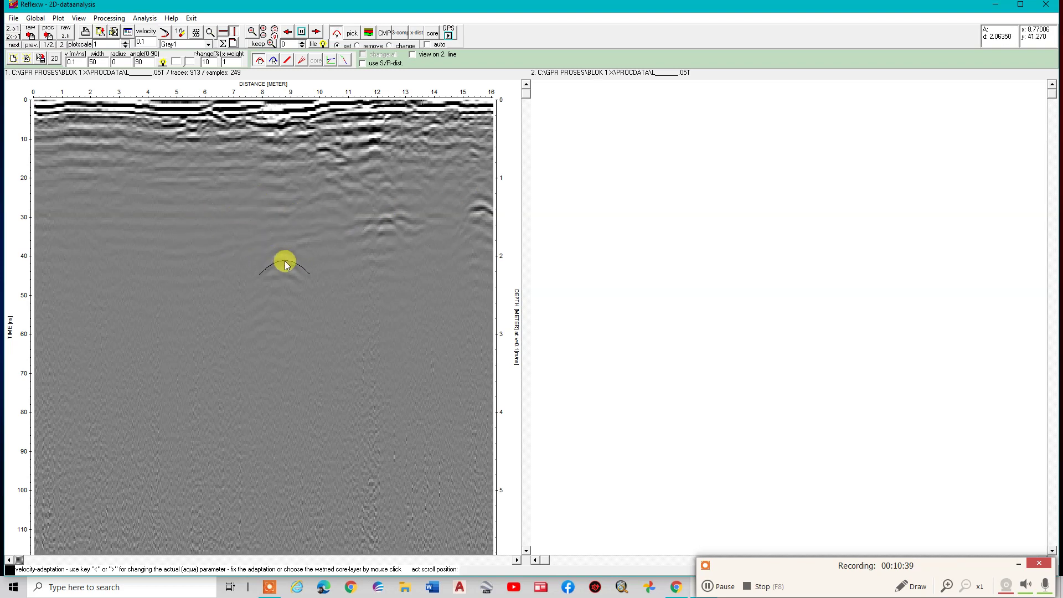
Set the adaptation velocity to 0.08 m/ns and the hyperbola width to 30.
click(77, 62)
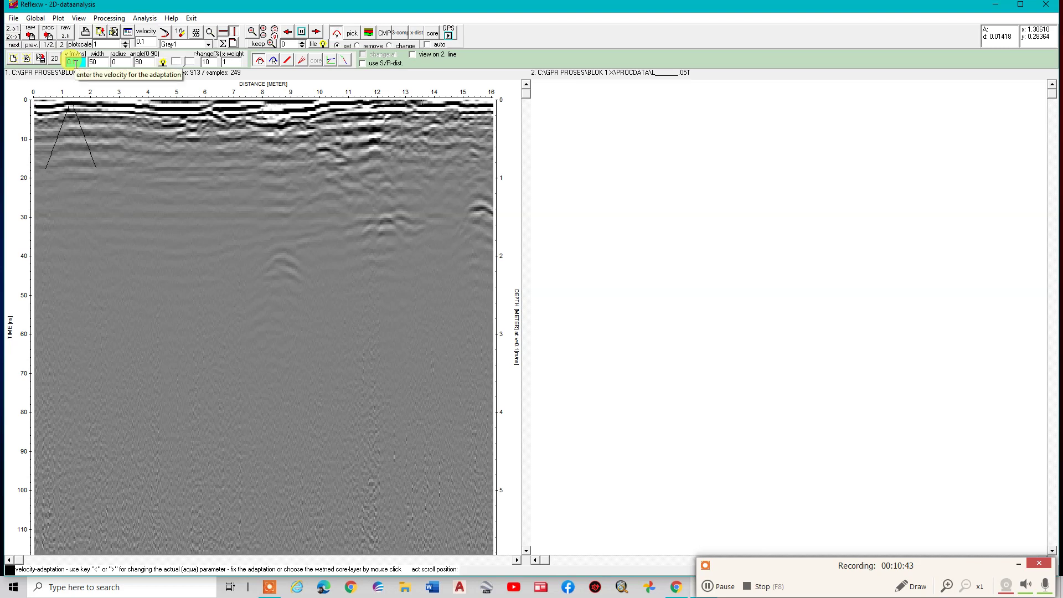
key(BackSpace)
text(098)
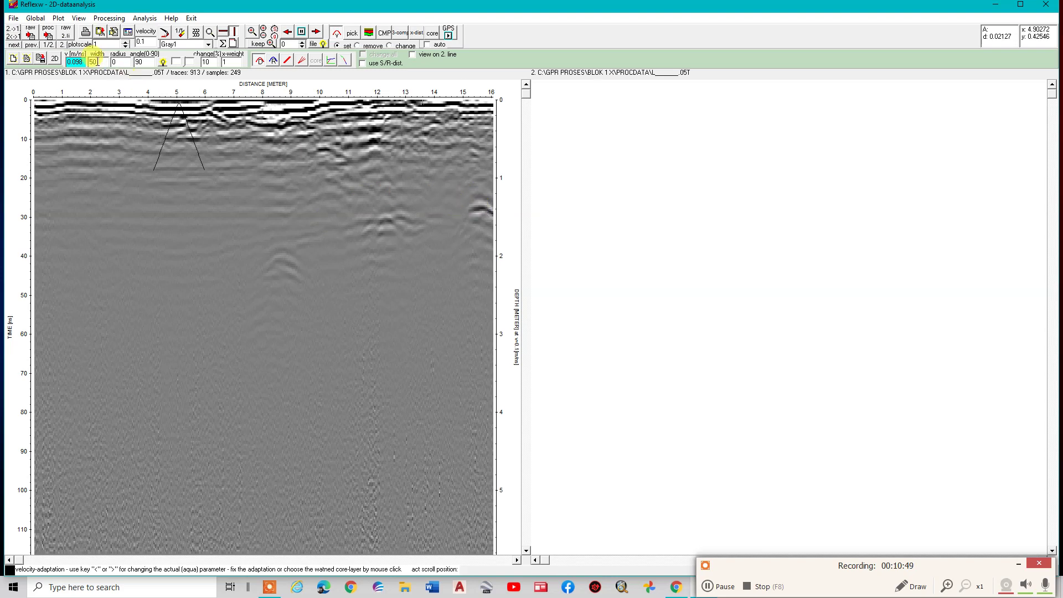
text(0.08)
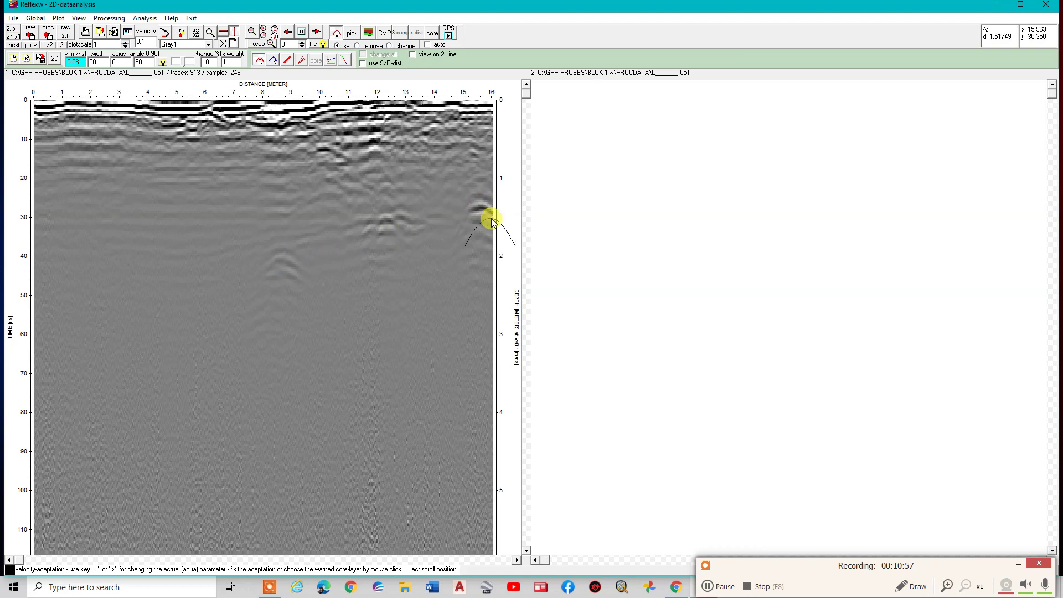
click(97, 62)
text(25)
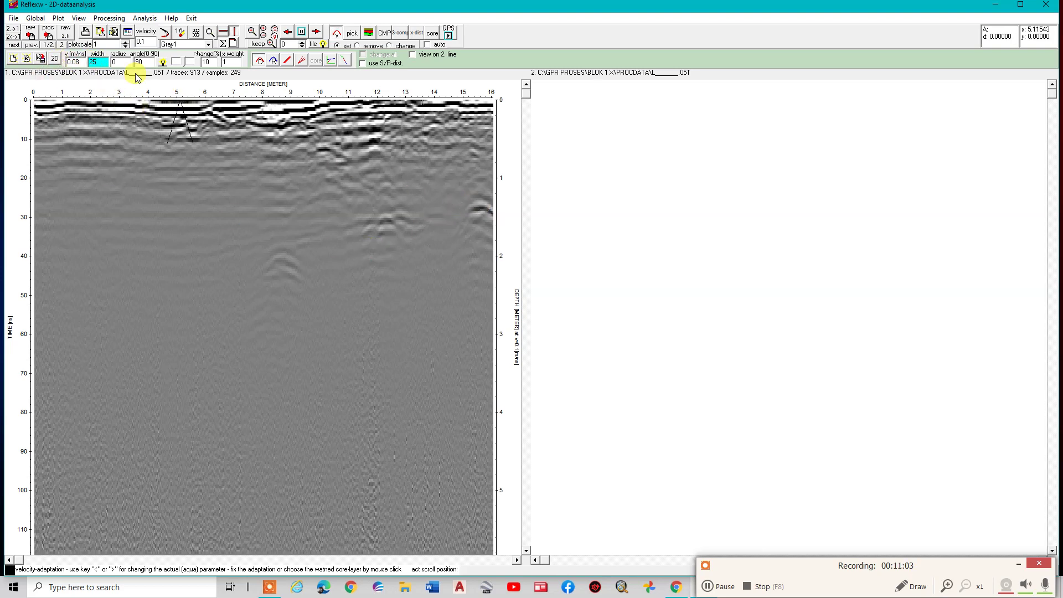
double_click(97, 62)
text(30)
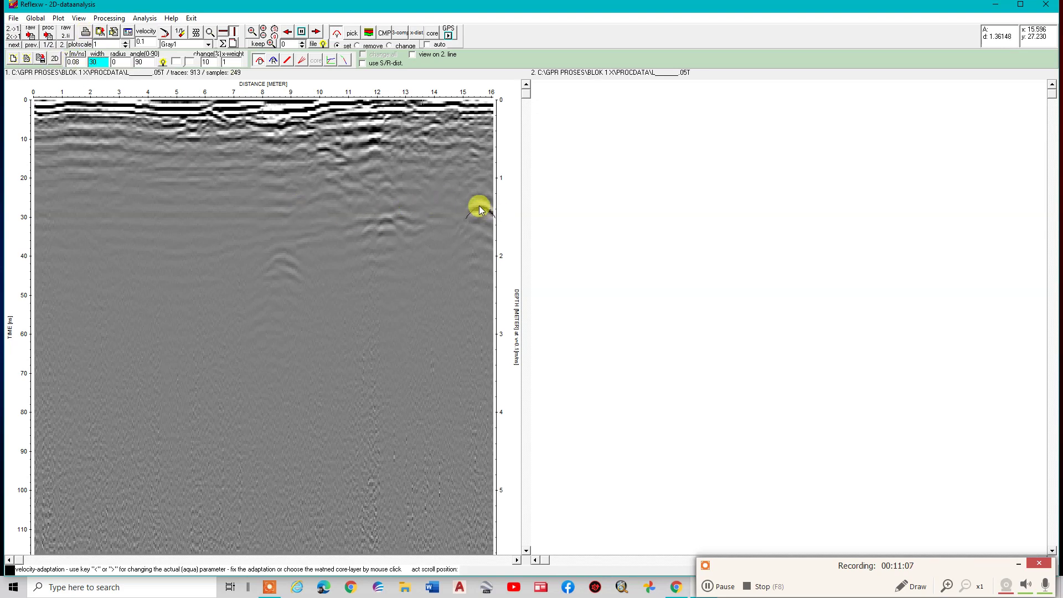
Fit the 0.08 m/ns hyperbola to the diffractions near 8.7, 12.3 and 15.6 m, and leave the velocity adaptation.
click(282, 253)
click(384, 222)
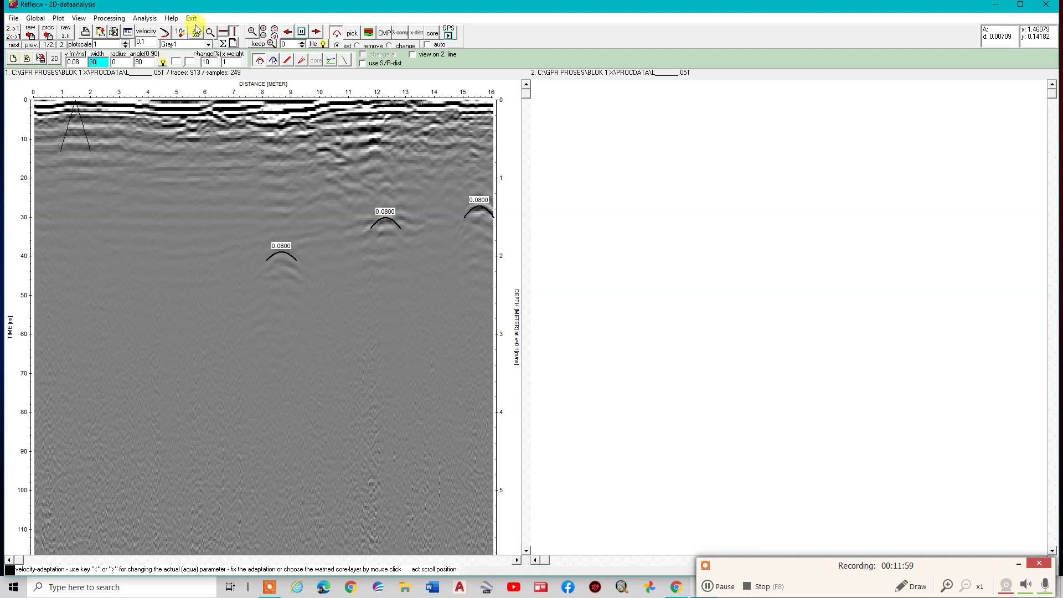
click(337, 35)
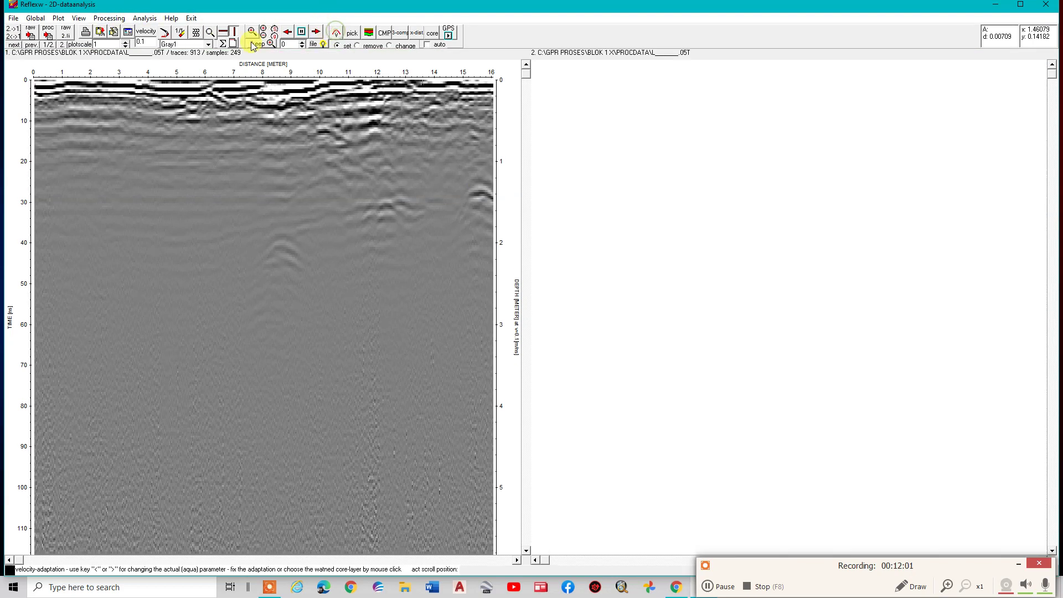
Set up a diffraction stack migration for profile L with summation width 60 and velocity 0.08 m/ns.
click(109, 19)
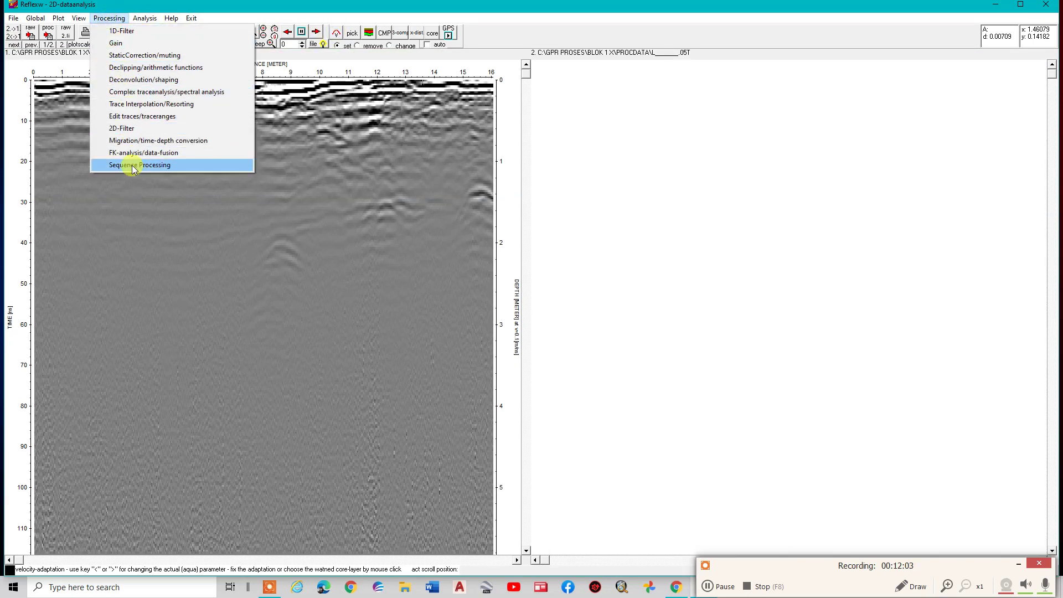
click(161, 140)
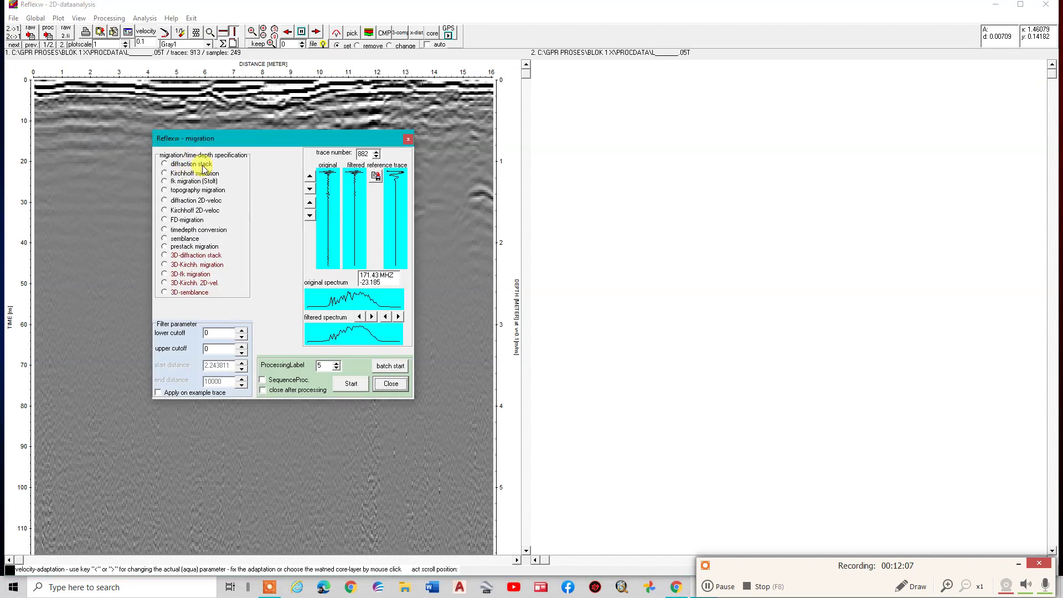
click(194, 164)
drag(241, 140, 354, 120)
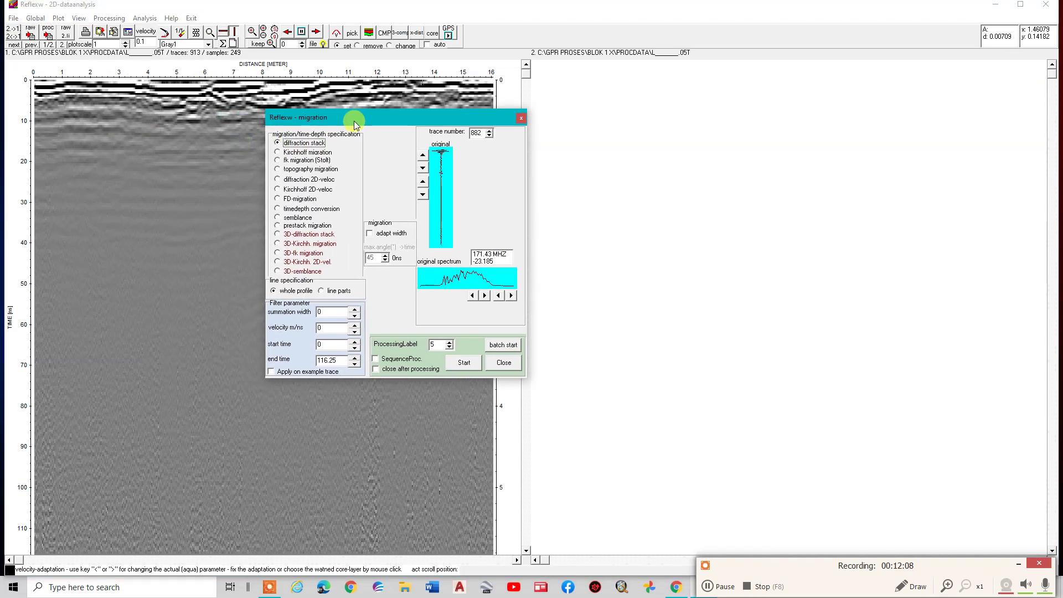
double_click(319, 312)
text(6)
click(331, 327)
text(.08)
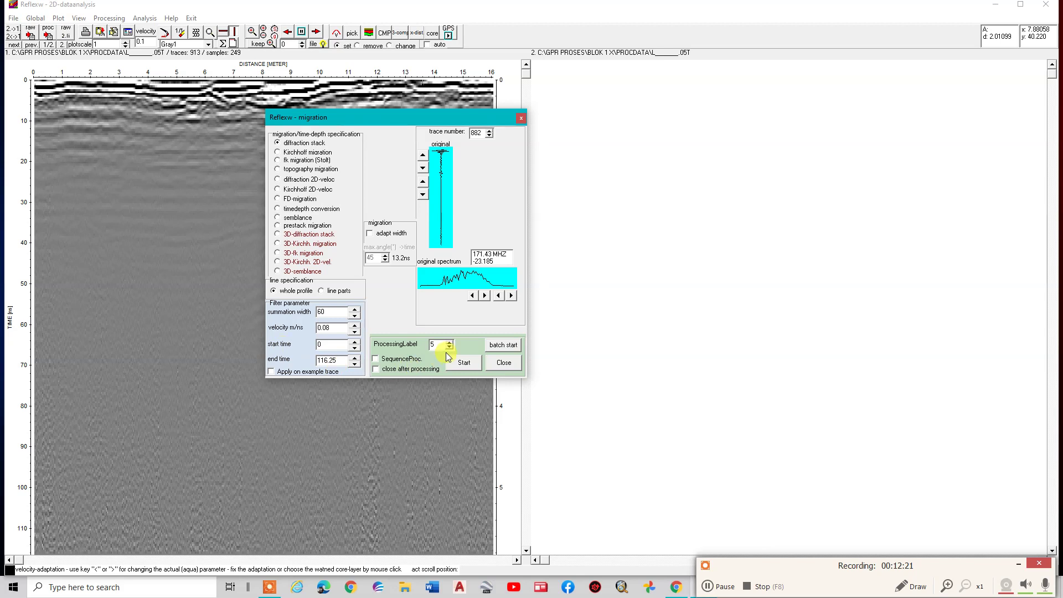
Set the migration's processing label to 6 and run the diffraction stack on profile L.
click(450, 343)
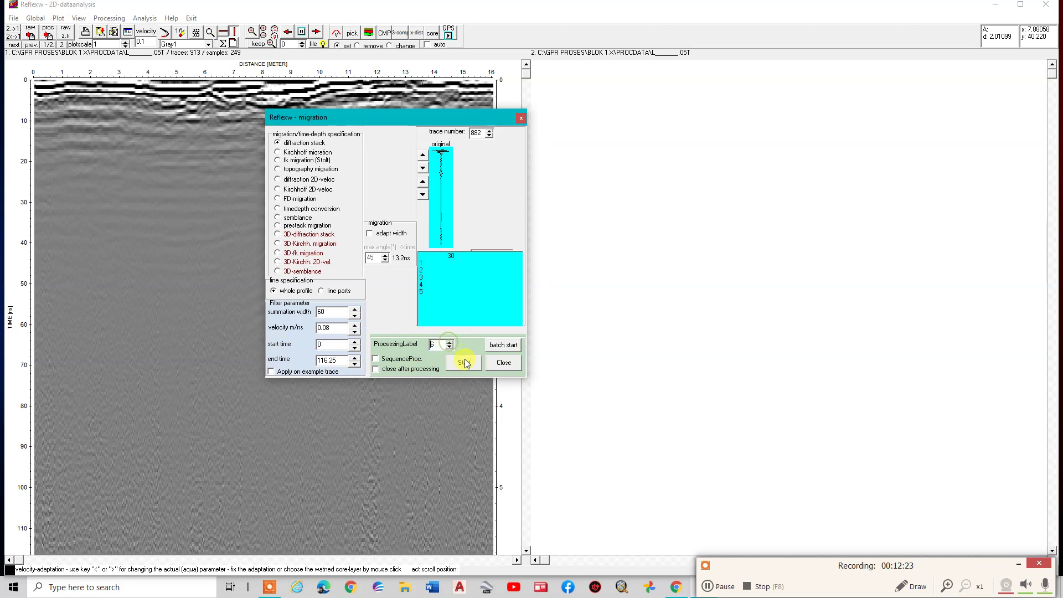
click(407, 360)
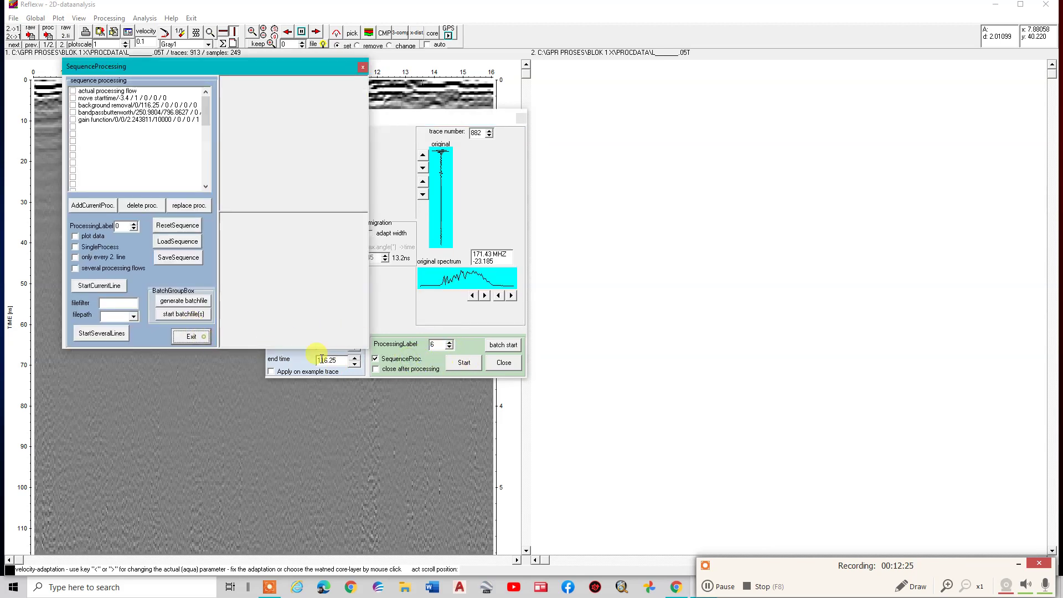
click(191, 336)
click(454, 367)
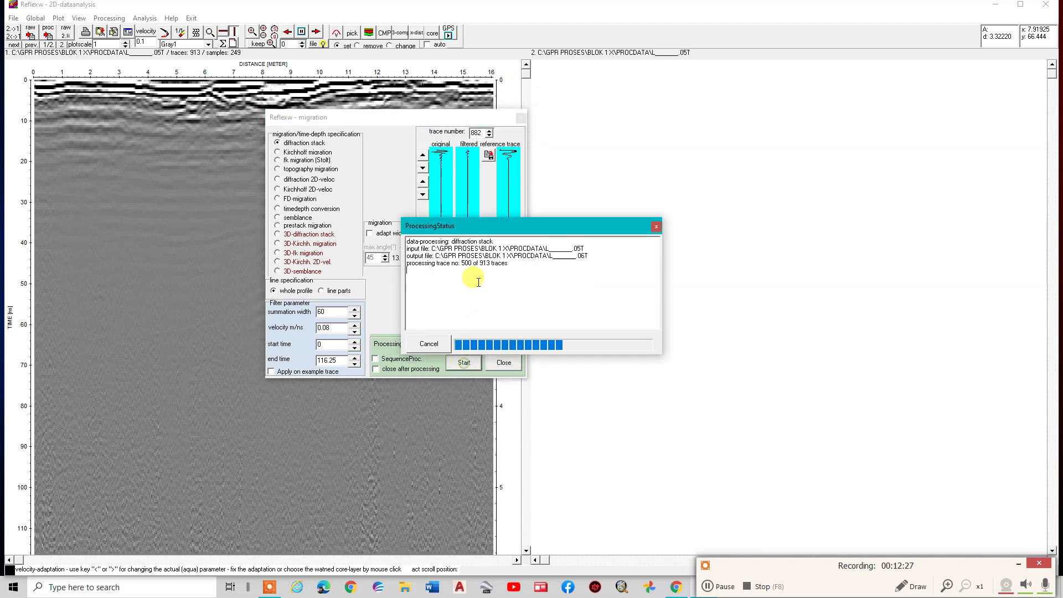
drag(431, 116, 335, 304)
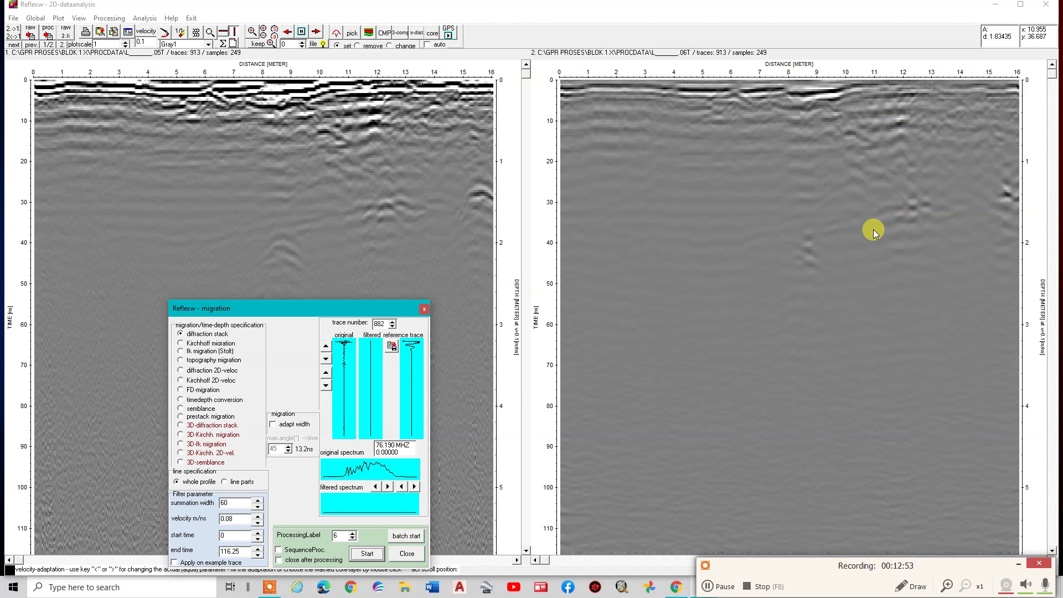
Add the diffraction stack to the processing sequence and close the migration settings.
drag(340, 301, 330, 127)
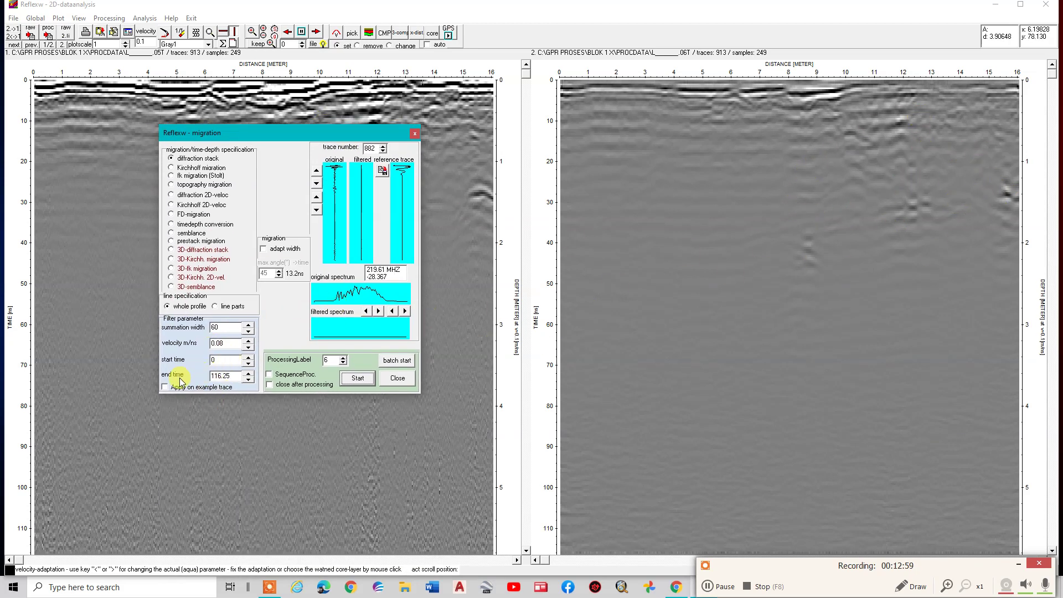
click(270, 374)
click(91, 207)
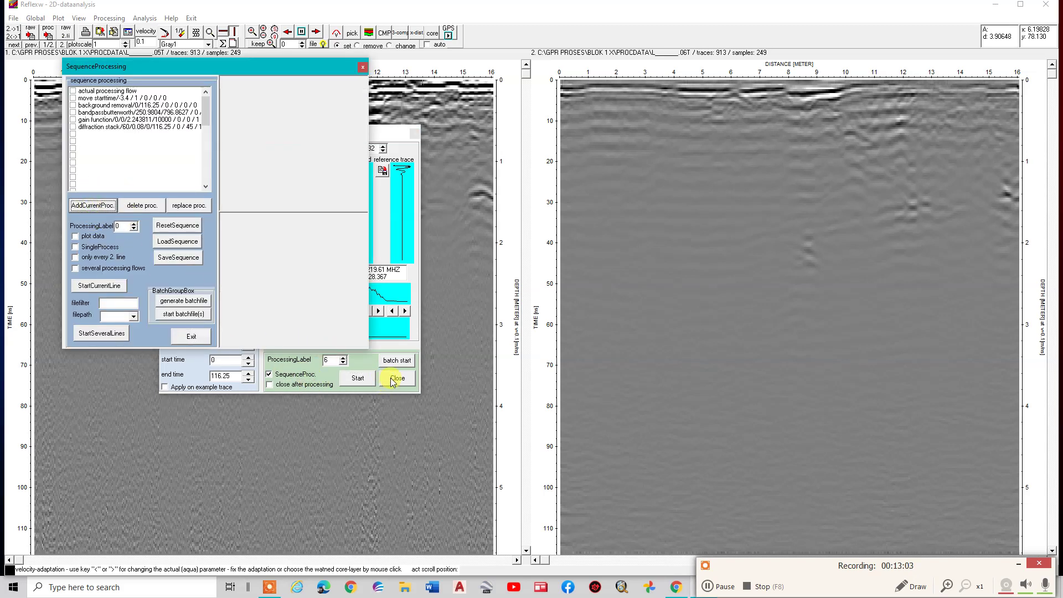
click(191, 336)
click(398, 379)
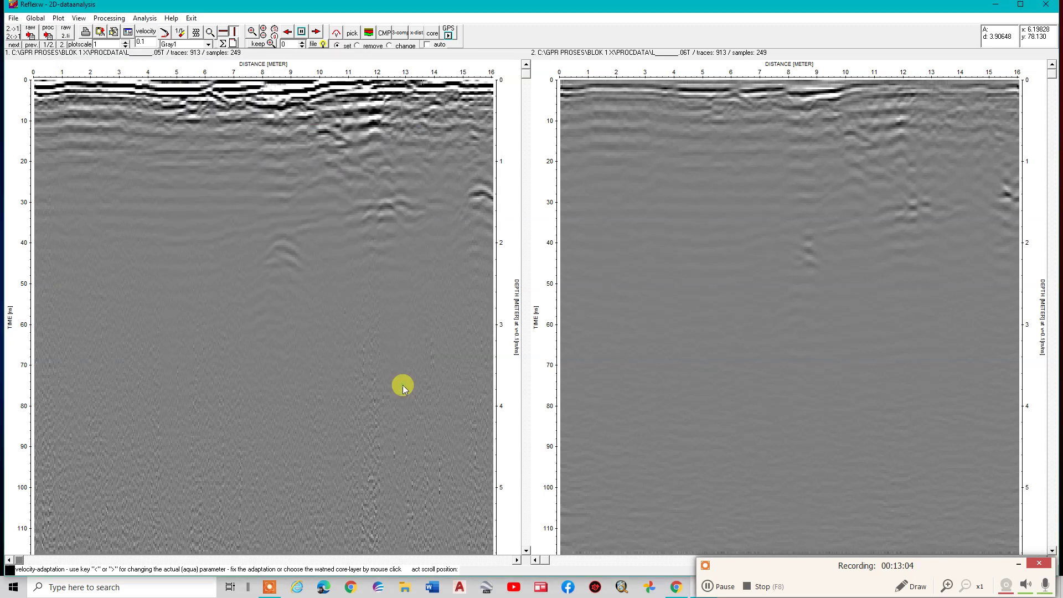
Make the migrated profile the primary line and adjust its plot scale to 1.174137 while comparing stronger and weaker contrast.
click(12, 29)
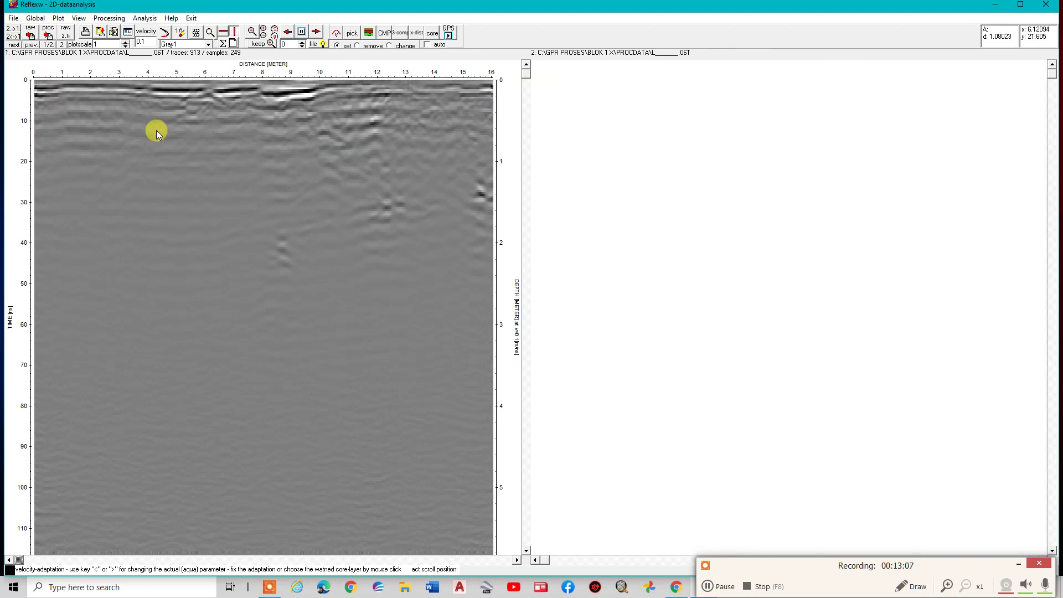
click(125, 42)
click(125, 42)
click(125, 43)
click(124, 42)
click(124, 43)
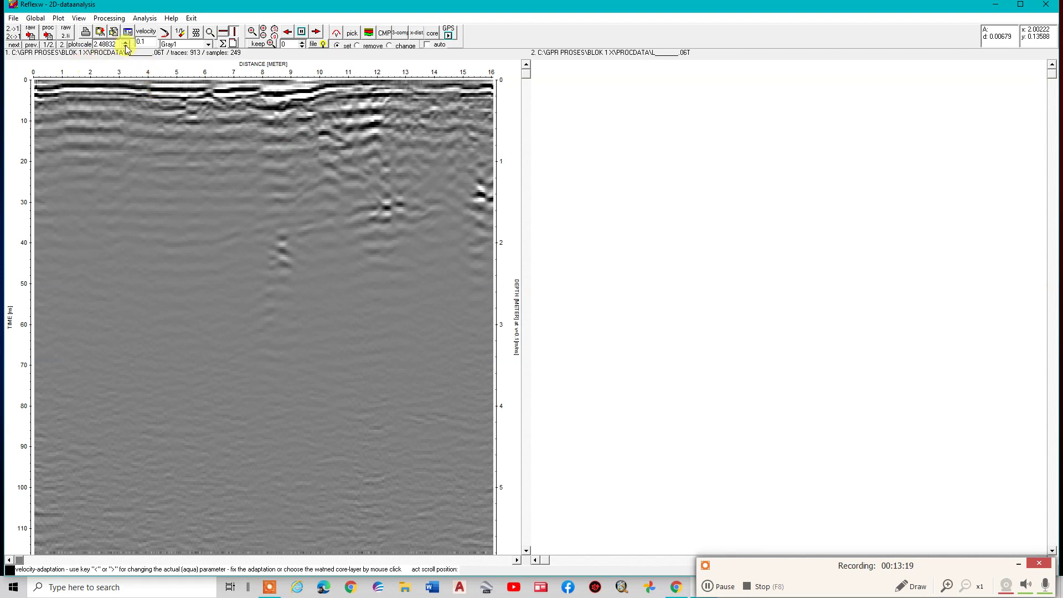
click(125, 46)
click(125, 46)
click(125, 46)
click(126, 46)
click(125, 42)
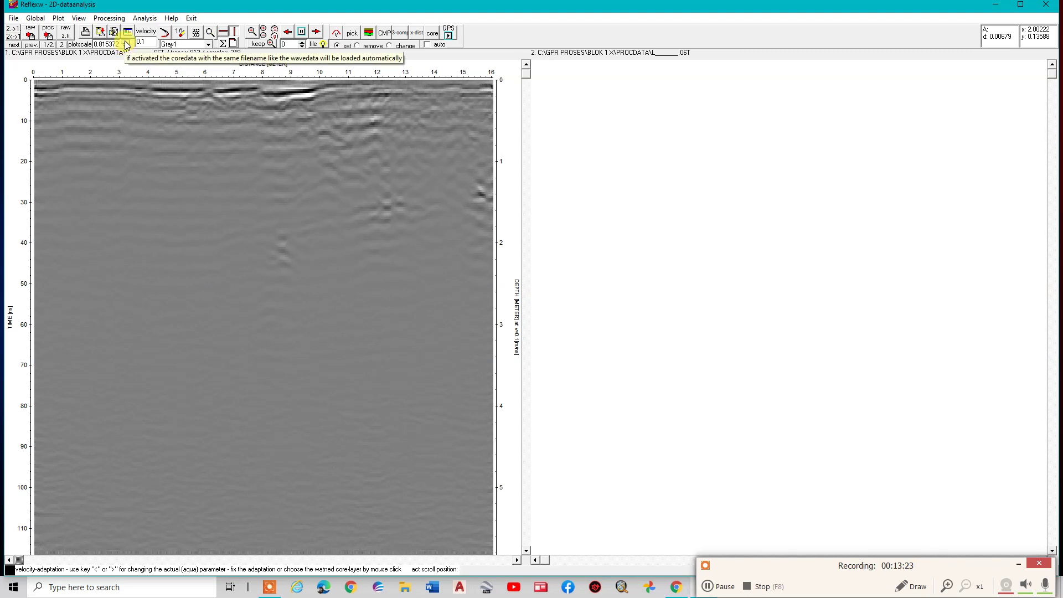
click(126, 42)
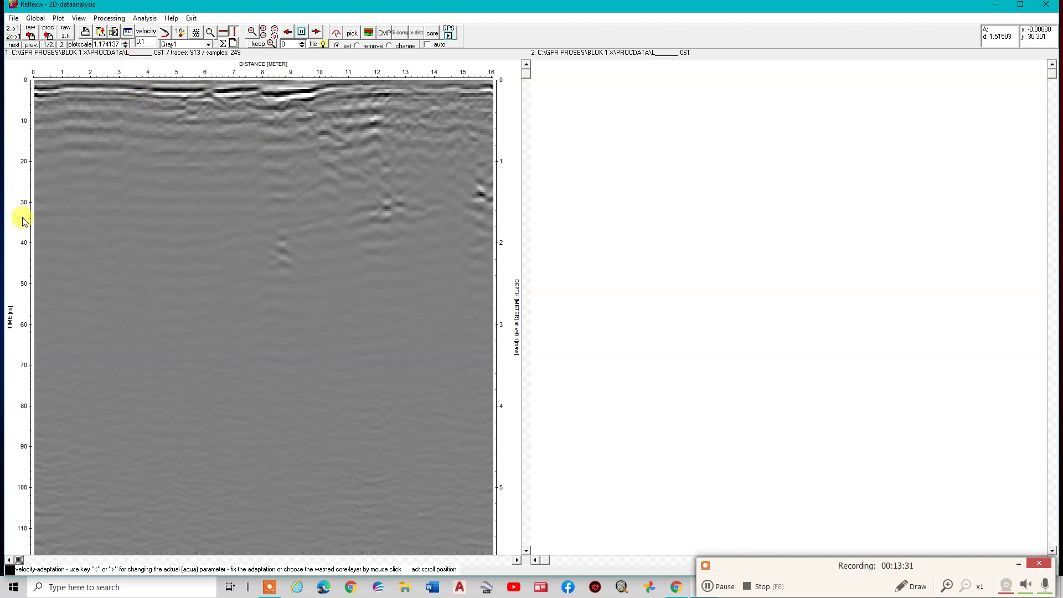
Configure sequence processing with processing label 10, file path rawdata and file filter *.dat.
click(117, 19)
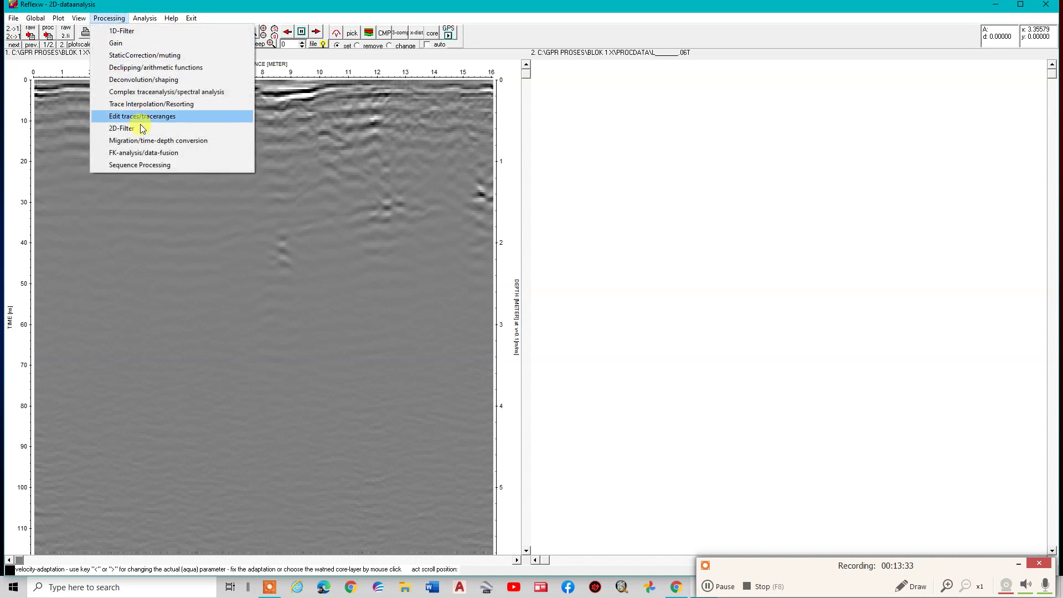
click(146, 165)
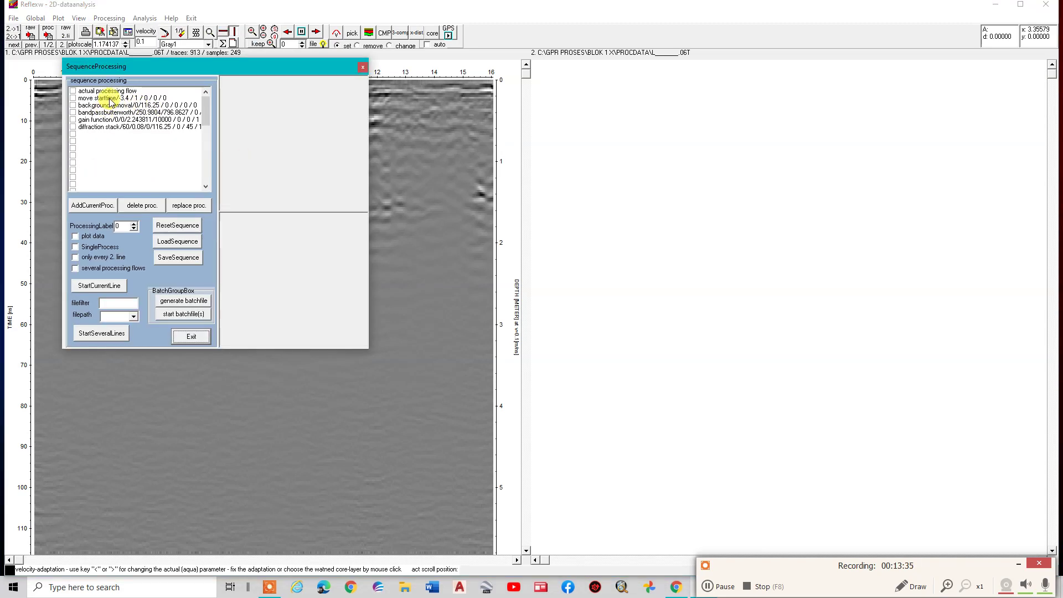
click(121, 226)
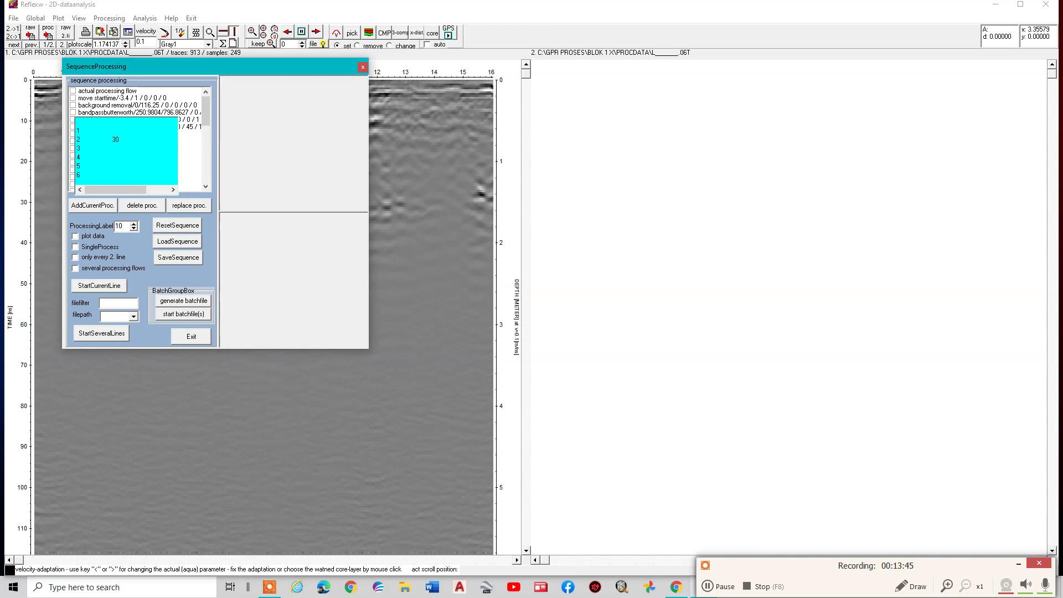
click(134, 316)
click(117, 329)
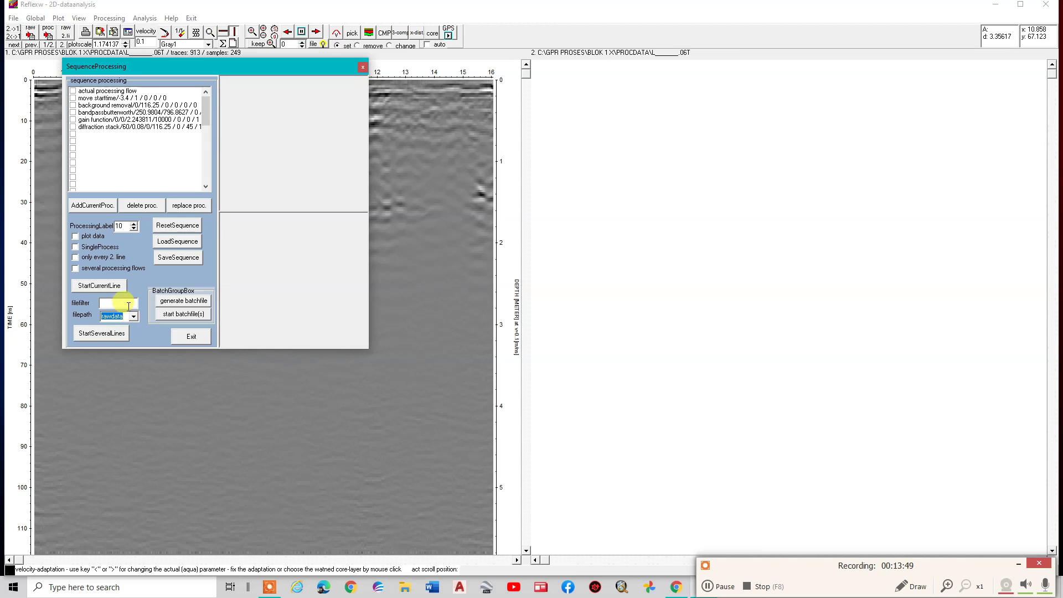
text(*)
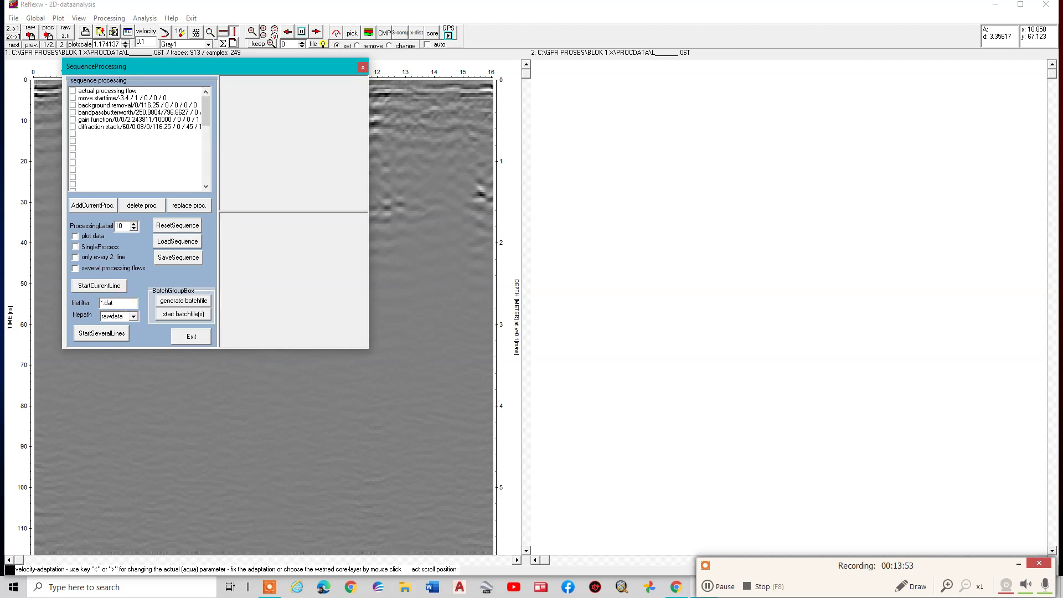
Run the processing sequence on the raw data files A to M, then close the report and the sequence processing.
click(115, 334)
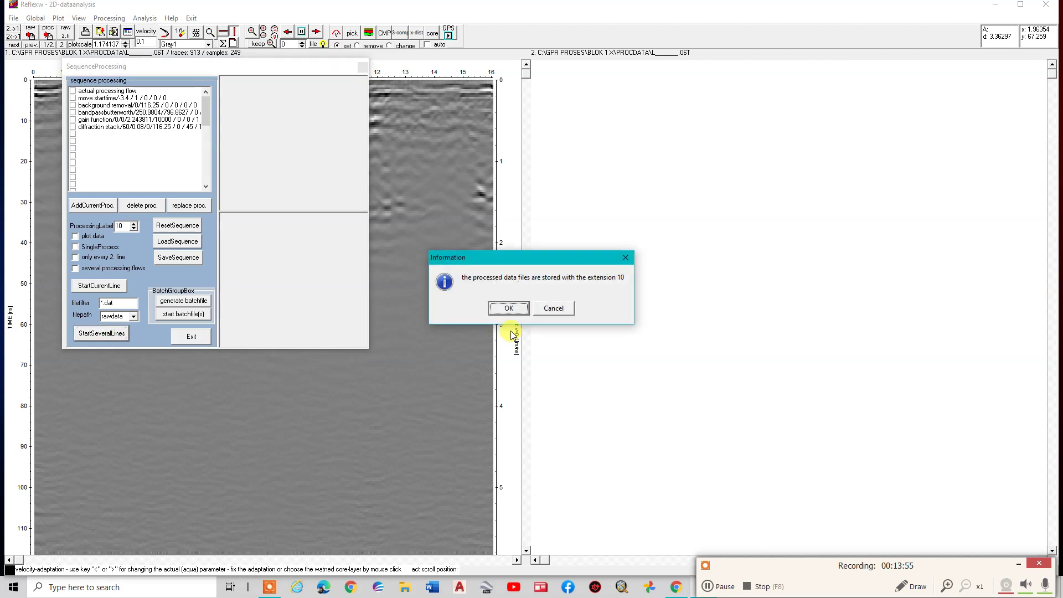
click(507, 309)
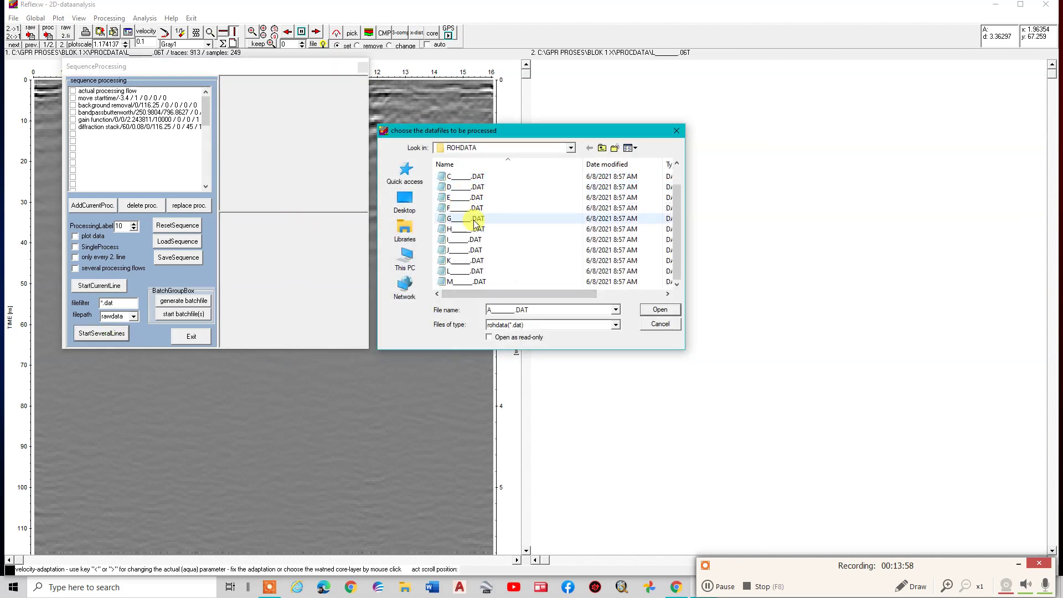
shift+click(471, 281)
click(657, 312)
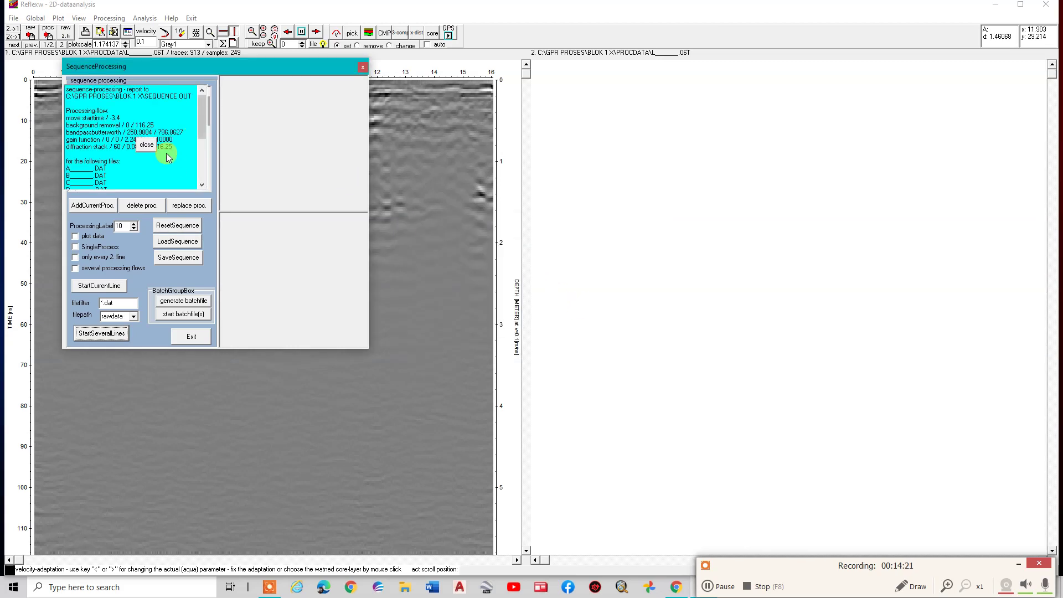
click(146, 144)
click(195, 339)
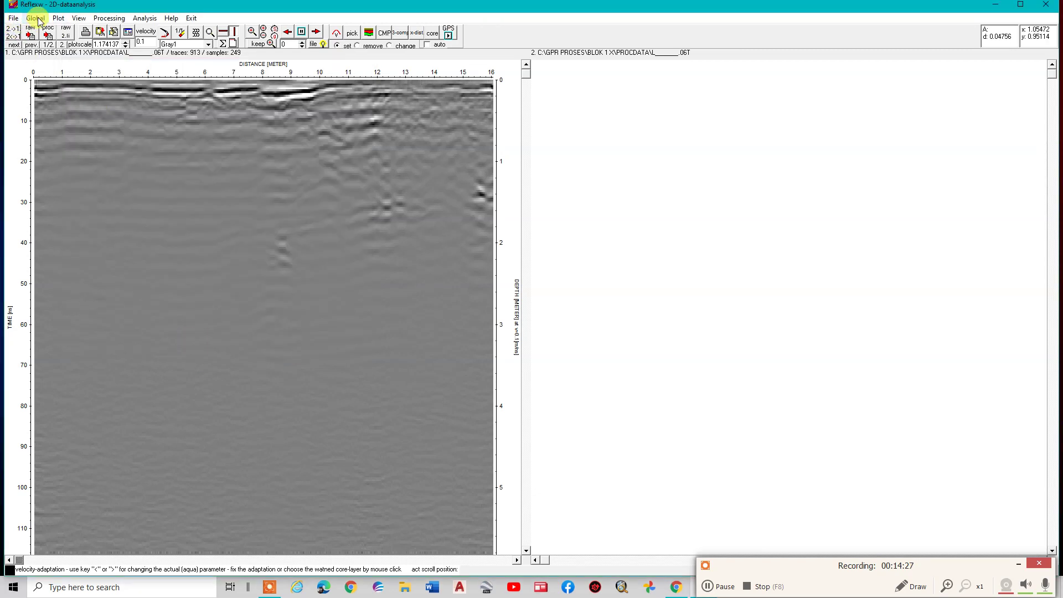
Exit the 2D data analysis and enter the 3D data interpretation module.
click(10, 24)
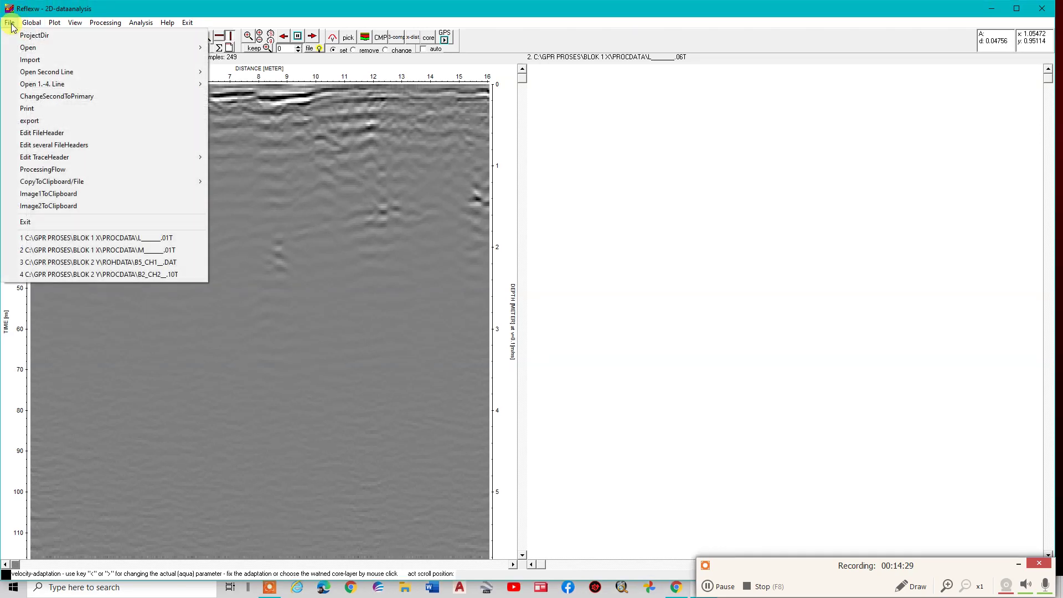
click(34, 222)
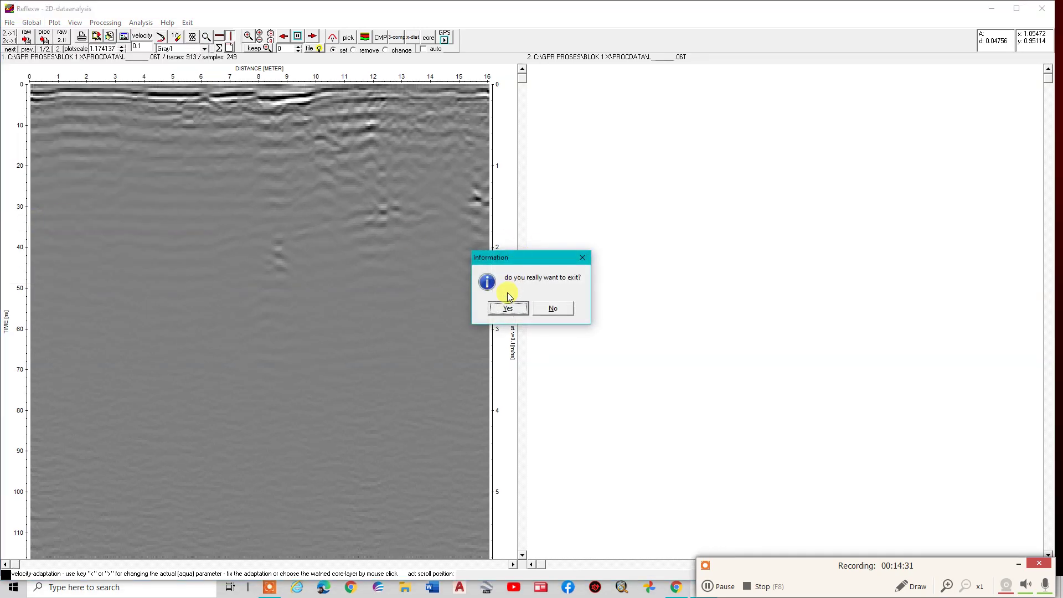
click(508, 308)
click(405, 279)
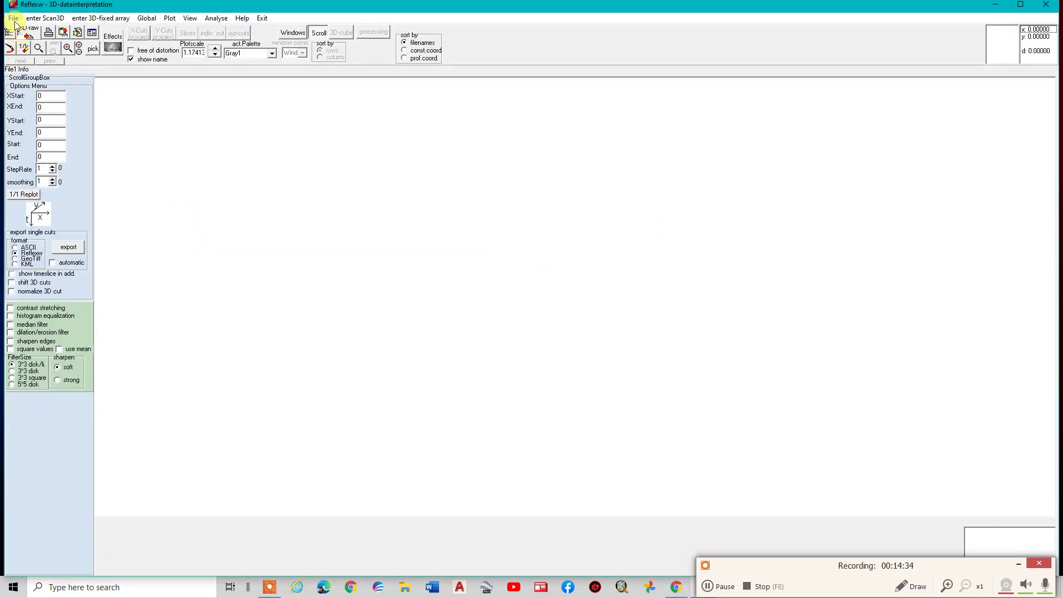
click(14, 19)
mouse_move(92, 44)
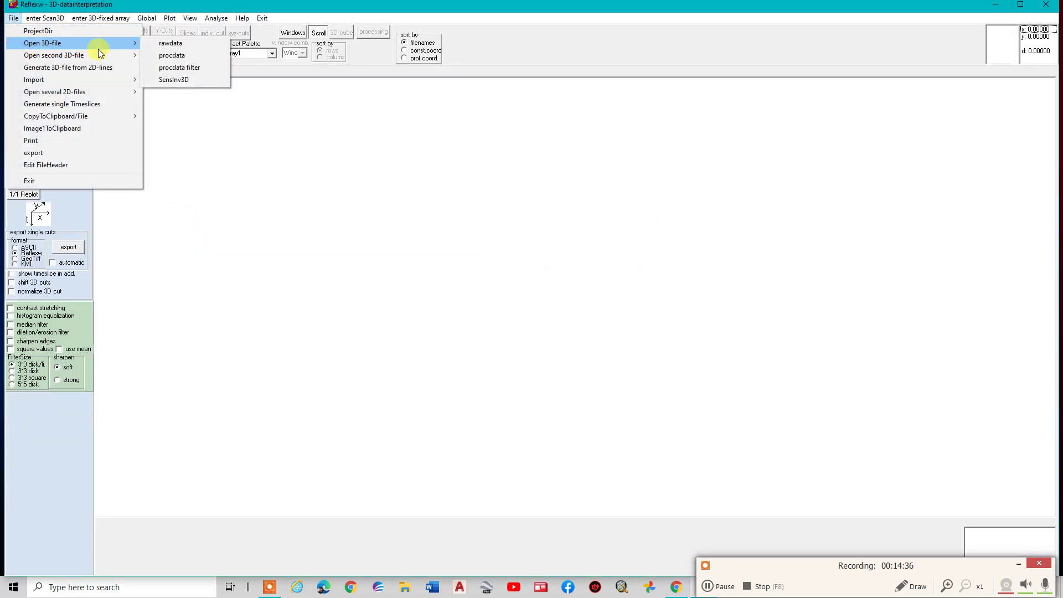
click(202, 48)
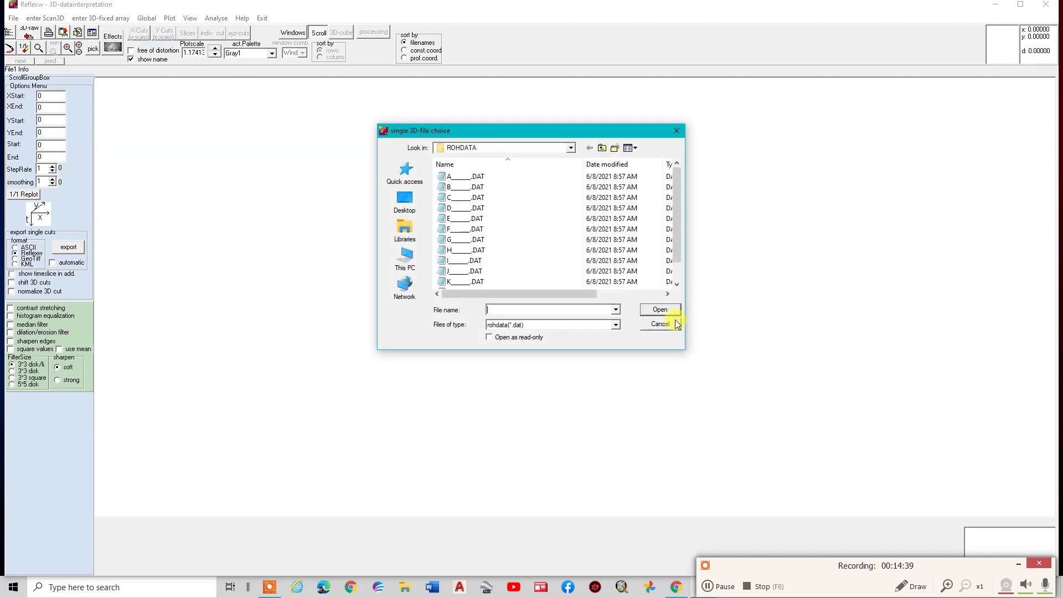
click(667, 321)
Browse the processed 3D file choice filtered to *.10T, check profiles A to M, and cancel the selection.
click(10, 18)
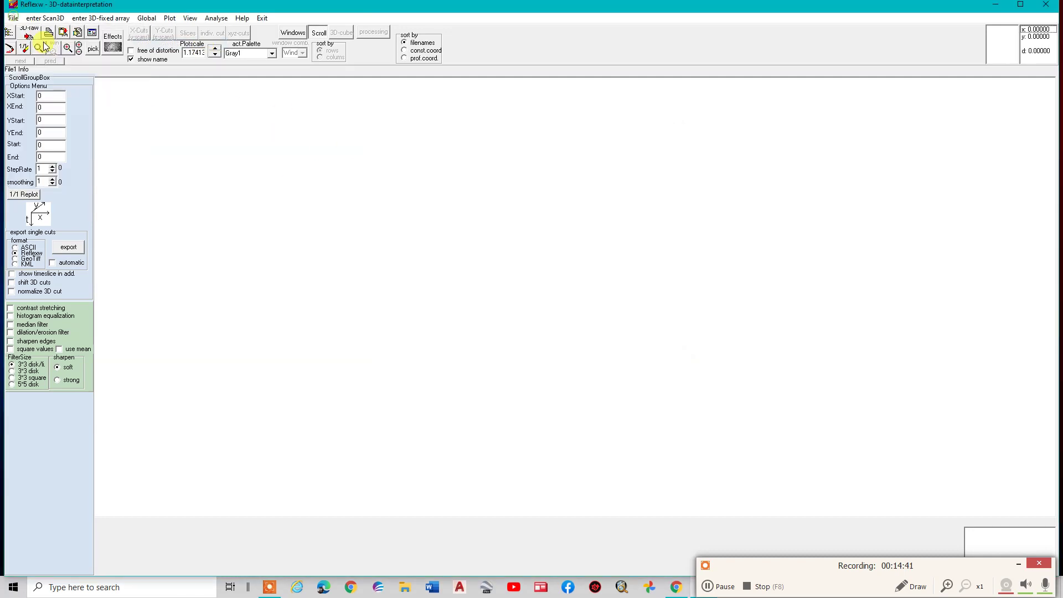
mouse_move(83, 43)
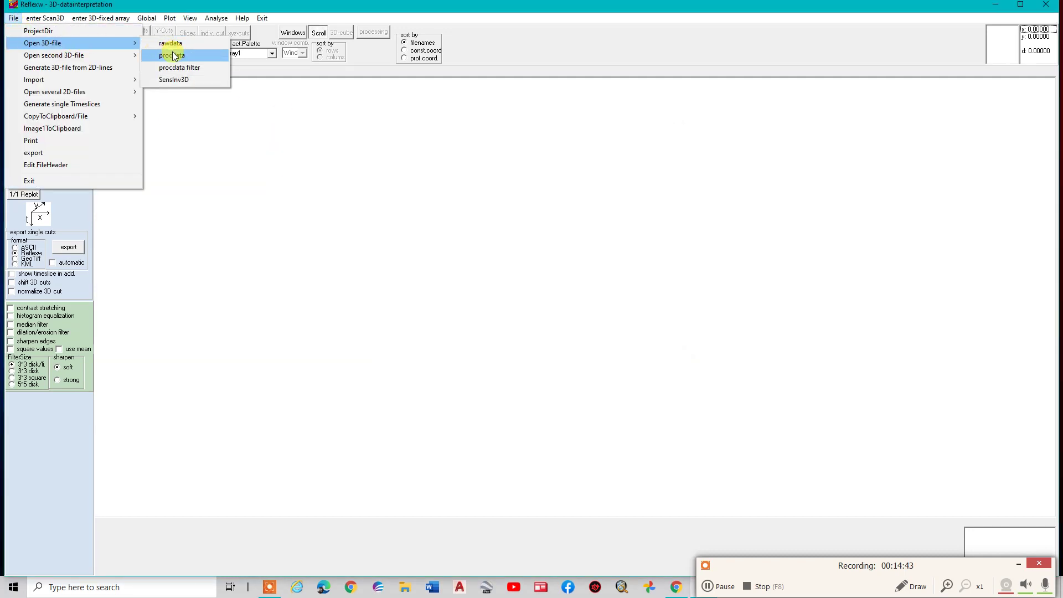
click(175, 58)
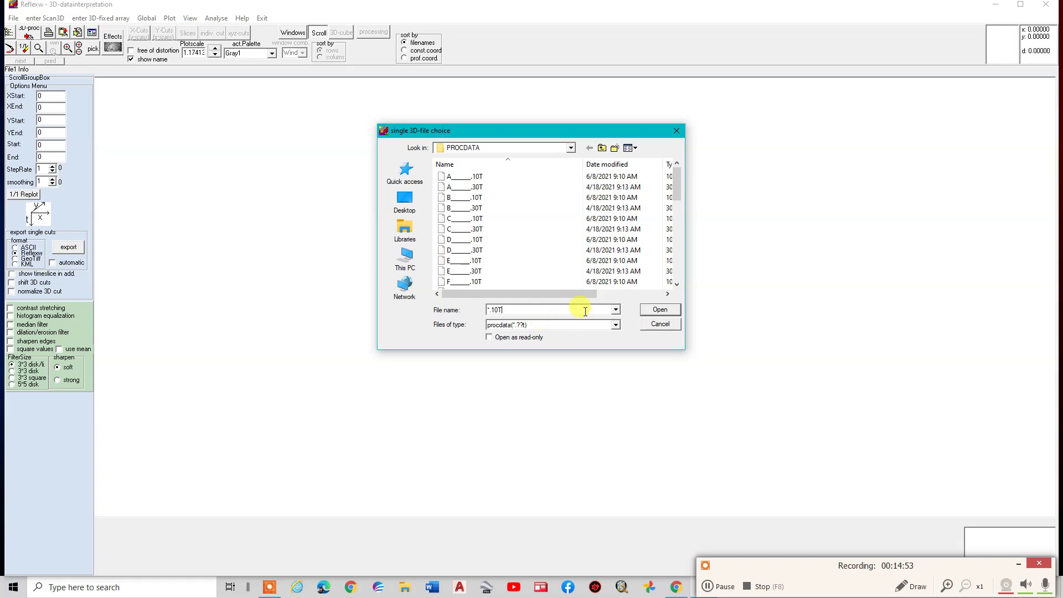
key(Return)
click(457, 179)
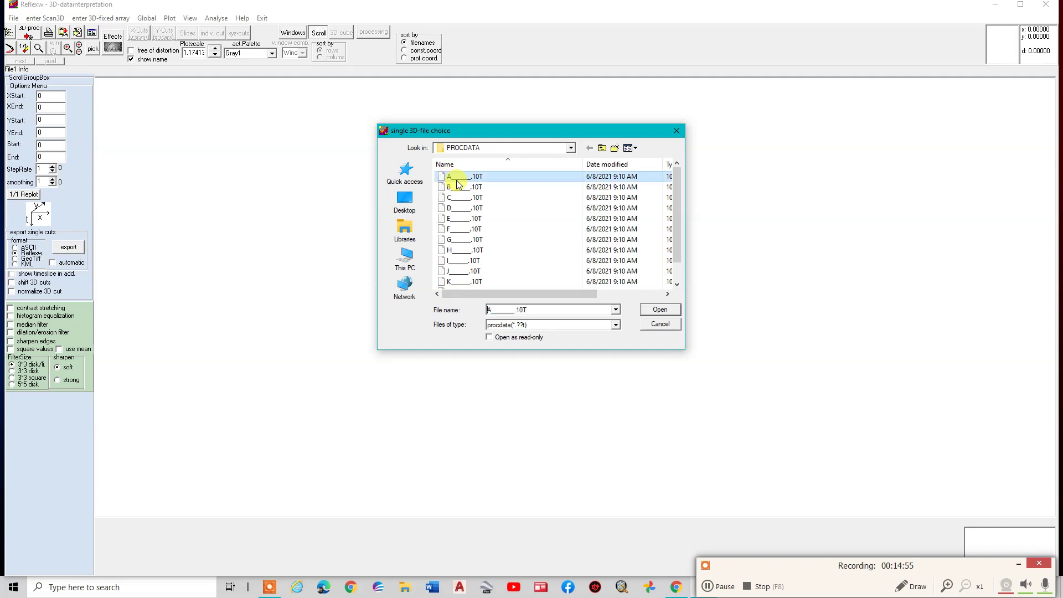
scroll(471, 260, down, 1)
click(468, 283)
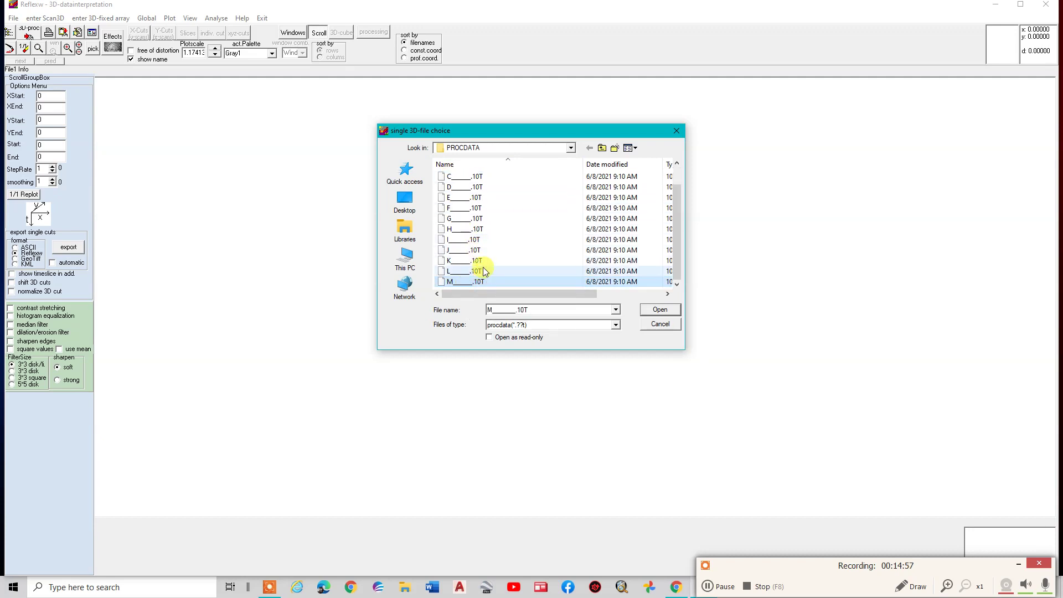
scroll(476, 243, up, 1)
click(458, 175)
scroll(472, 261, down, 1)
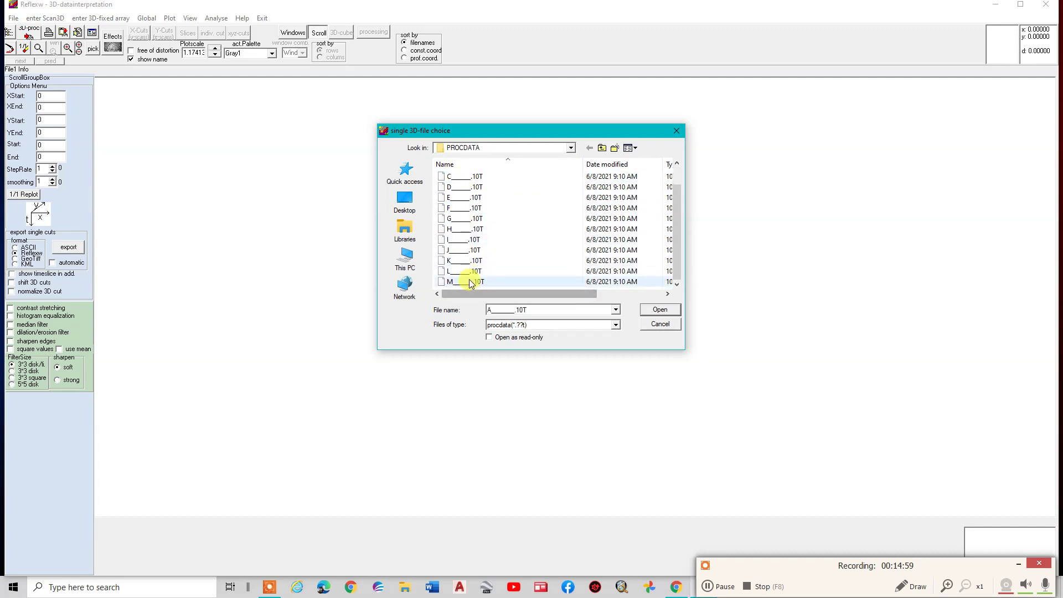
click(470, 283)
scroll(469, 277, up, 1)
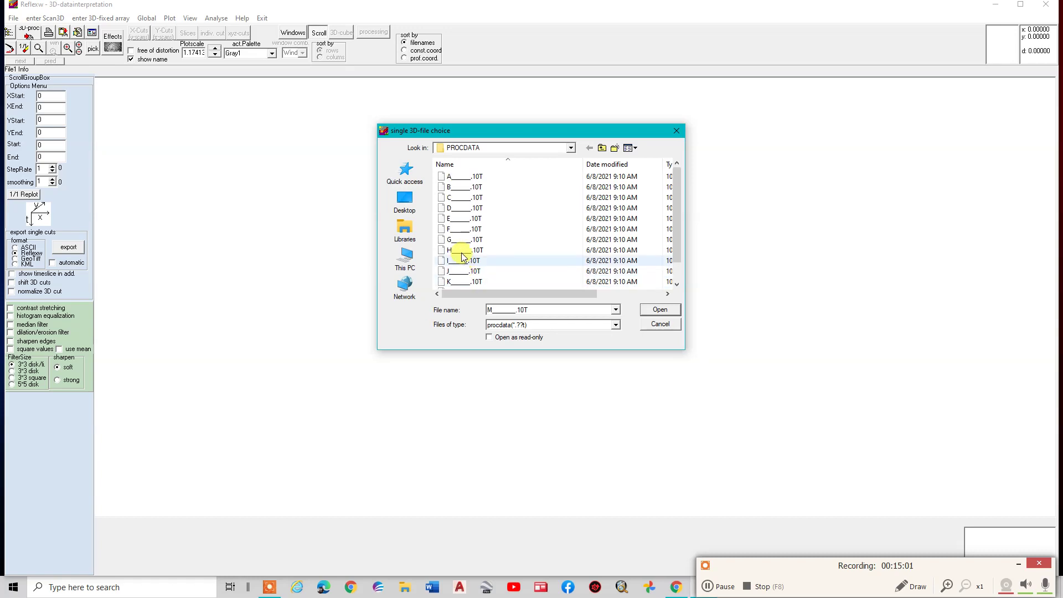
click(463, 177)
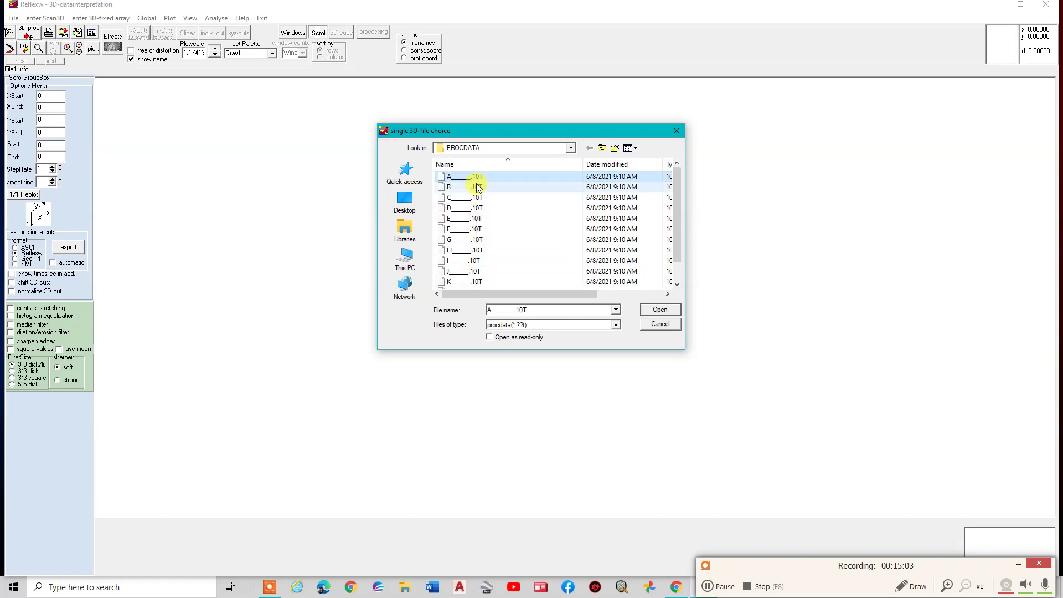
click(661, 324)
Set up 3D file generation from 2D lines with filename block 1, line increment 0.5 and file filter *.10t.
click(13, 18)
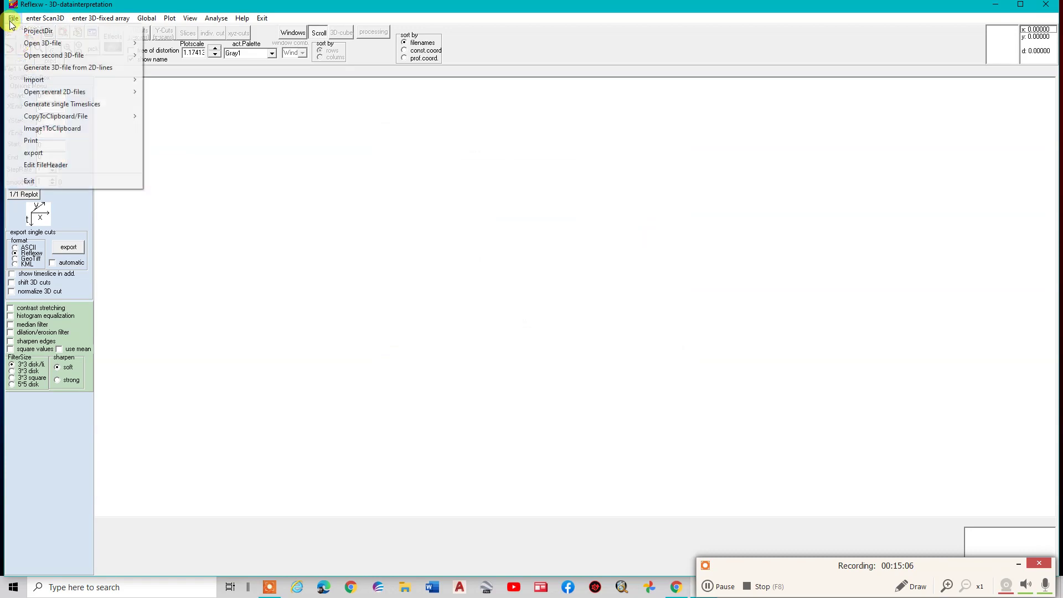
click(50, 68)
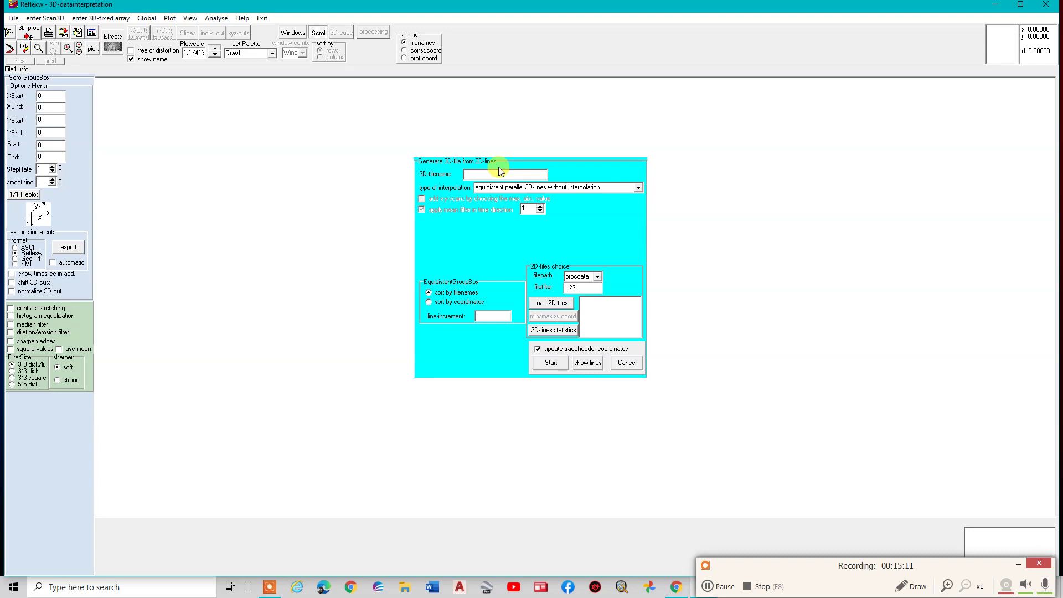
text(bloc)
text(0.)
text(.1)
Load the processed 2D files A to M with extension .10T for the 3D file generation.
click(553, 303)
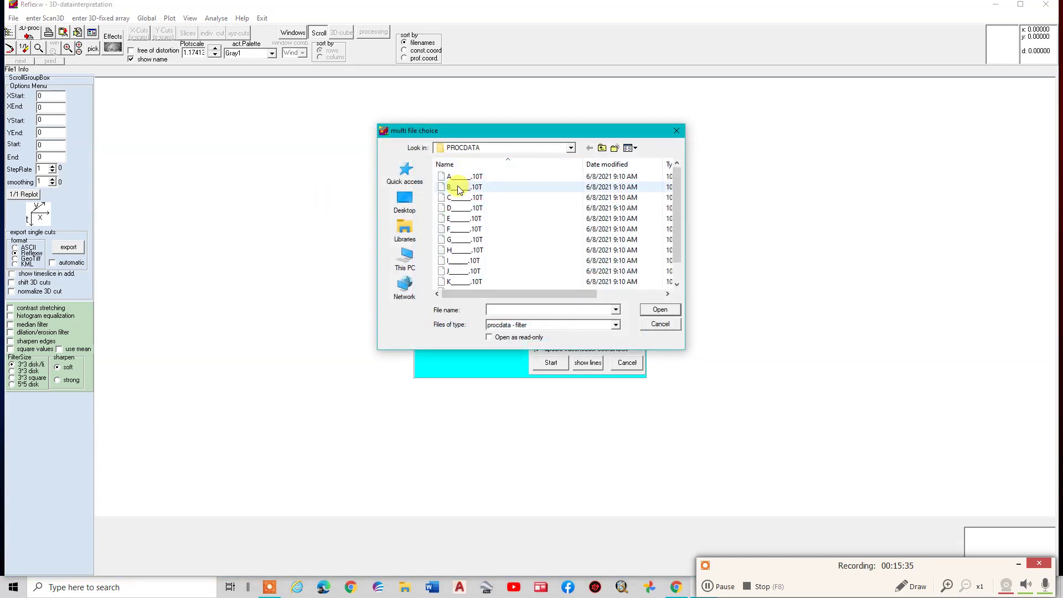
click(465, 180)
scroll(465, 266, down, 1)
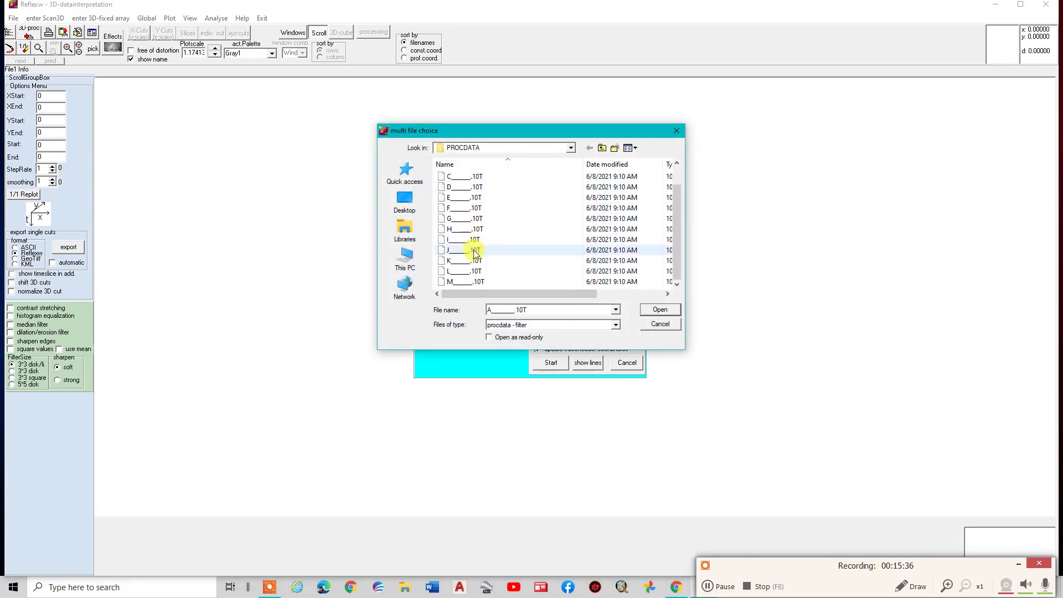
shift+click(454, 283)
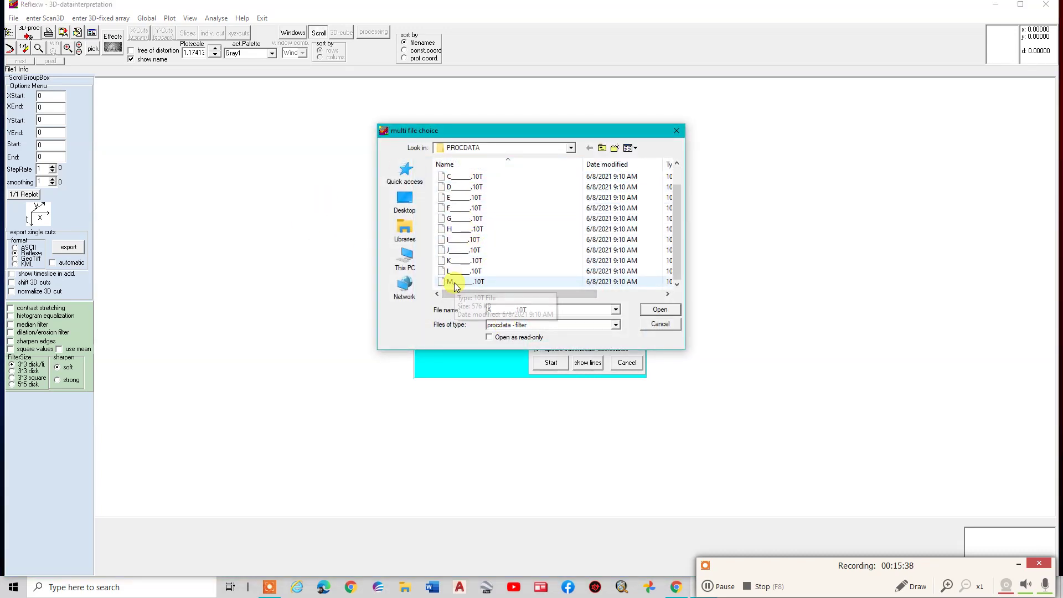
click(653, 311)
scroll(613, 329, down, 3)
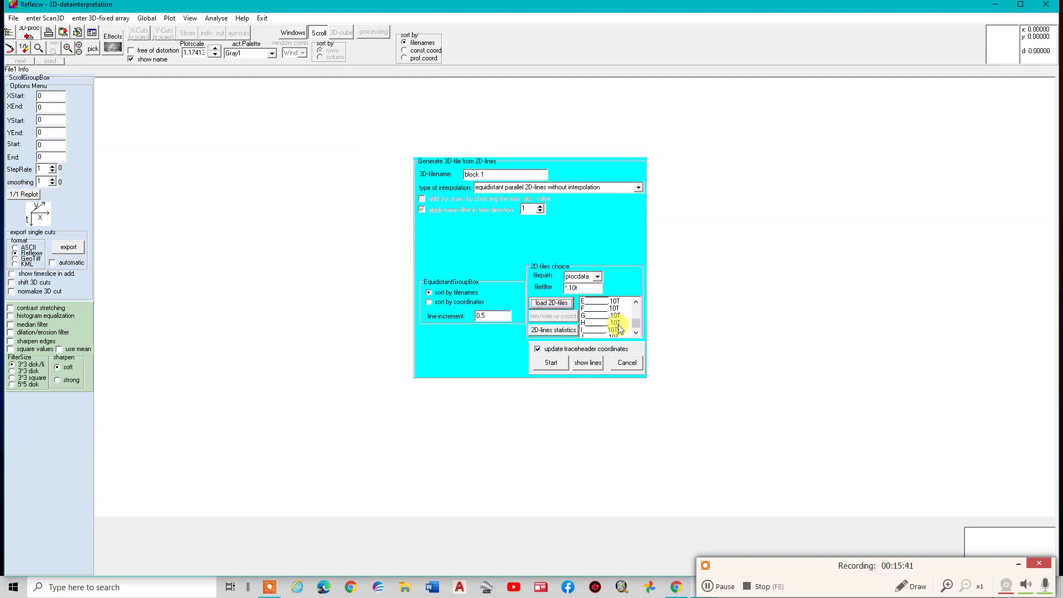
Generate the 3D file from the loaded lines, accepting the warnings, with envelope processing and rescaling of the traces.
click(554, 363)
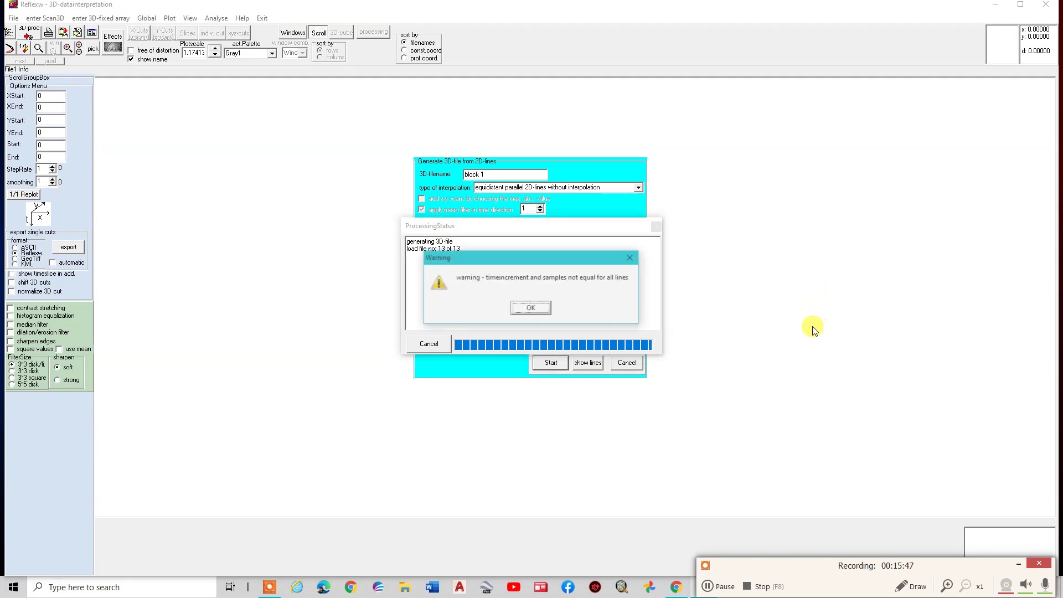
click(530, 309)
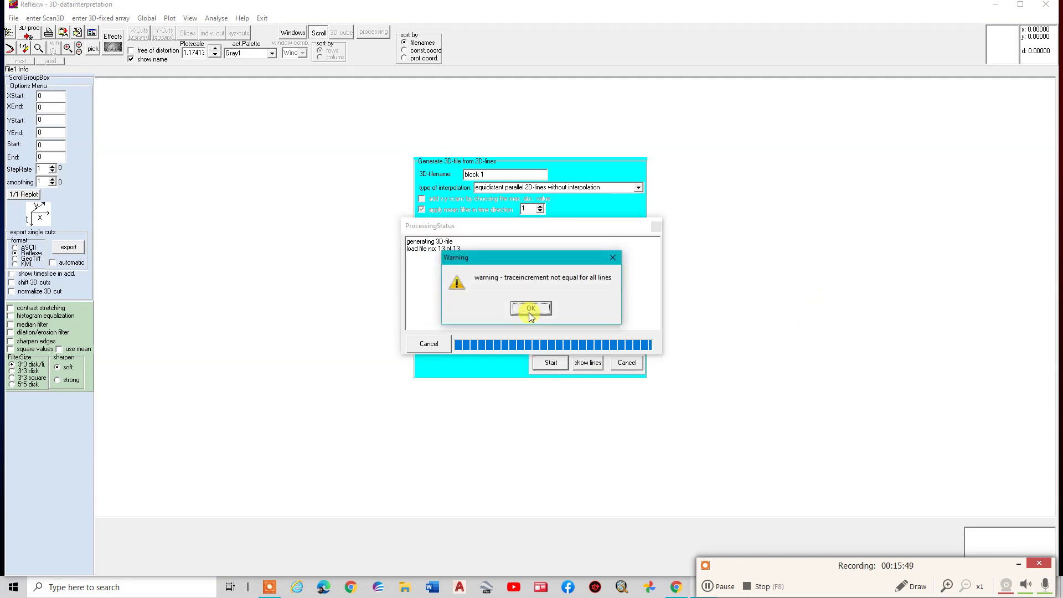
click(529, 309)
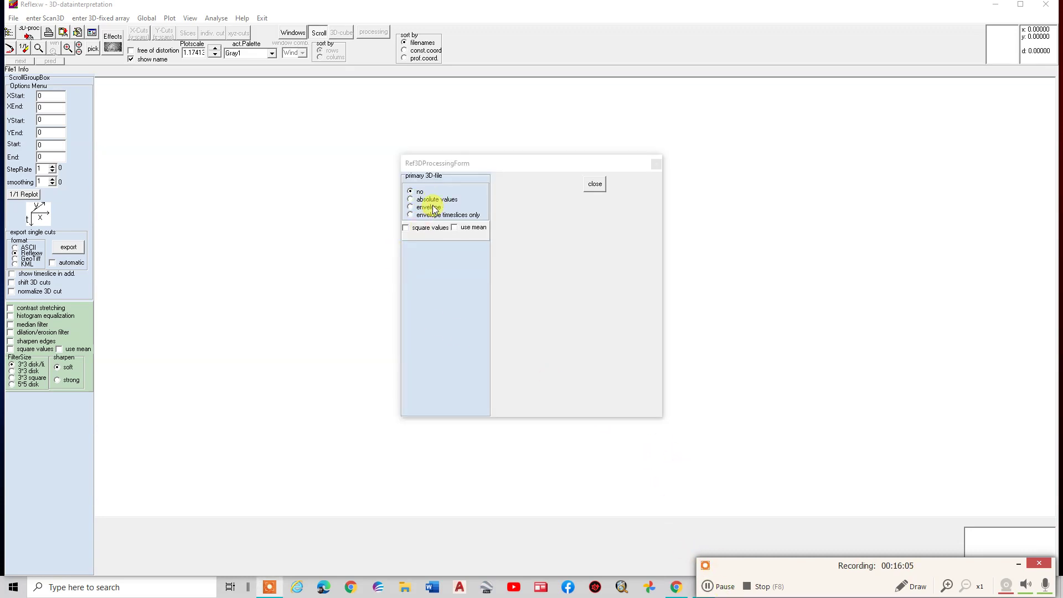
click(428, 207)
click(595, 185)
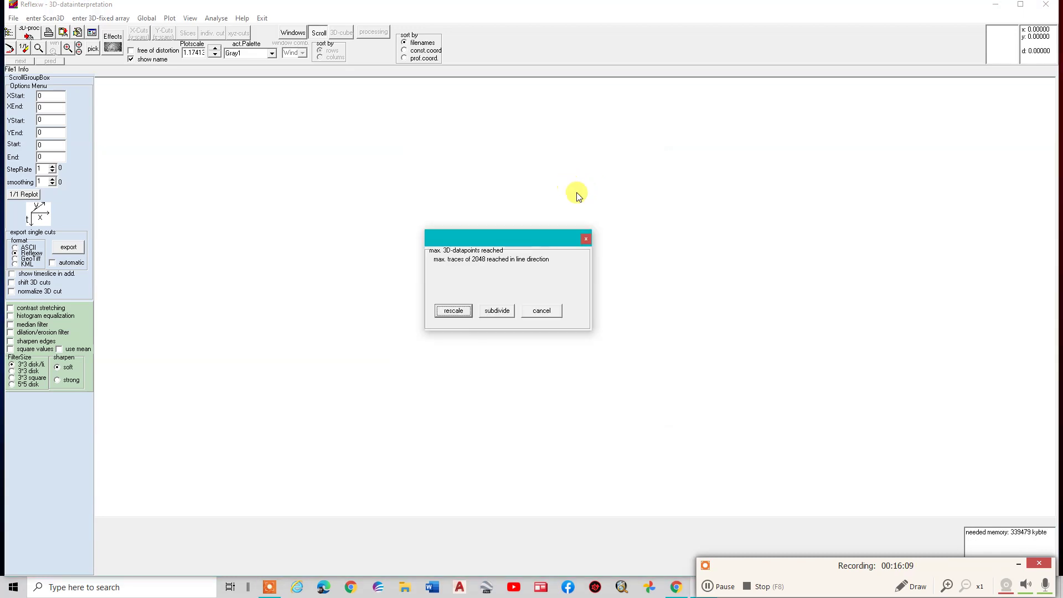
click(454, 311)
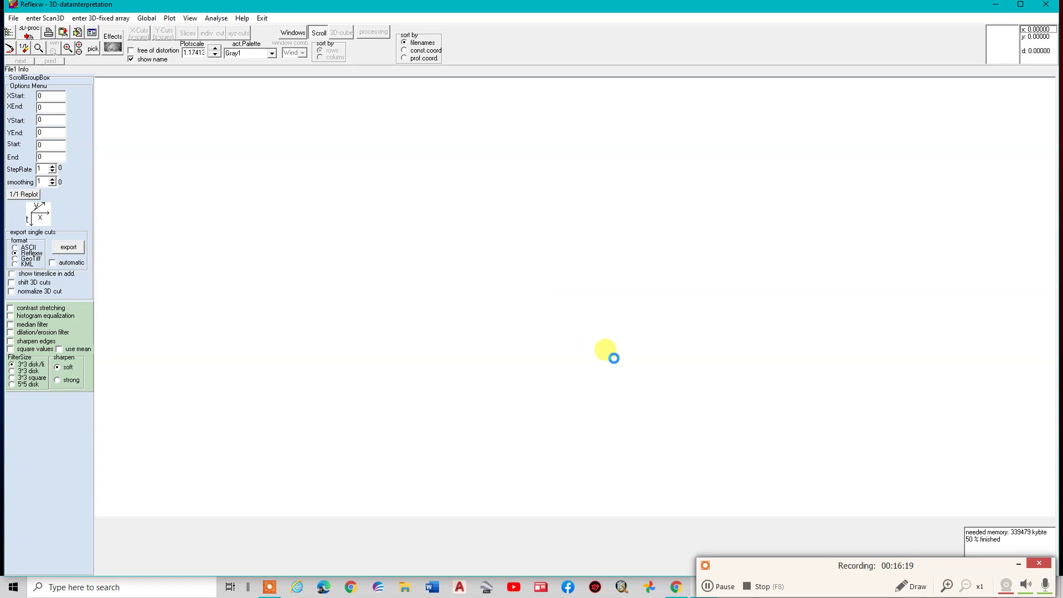
Display the time slices of block 1 and make the plot free of distortion.
click(715, 586)
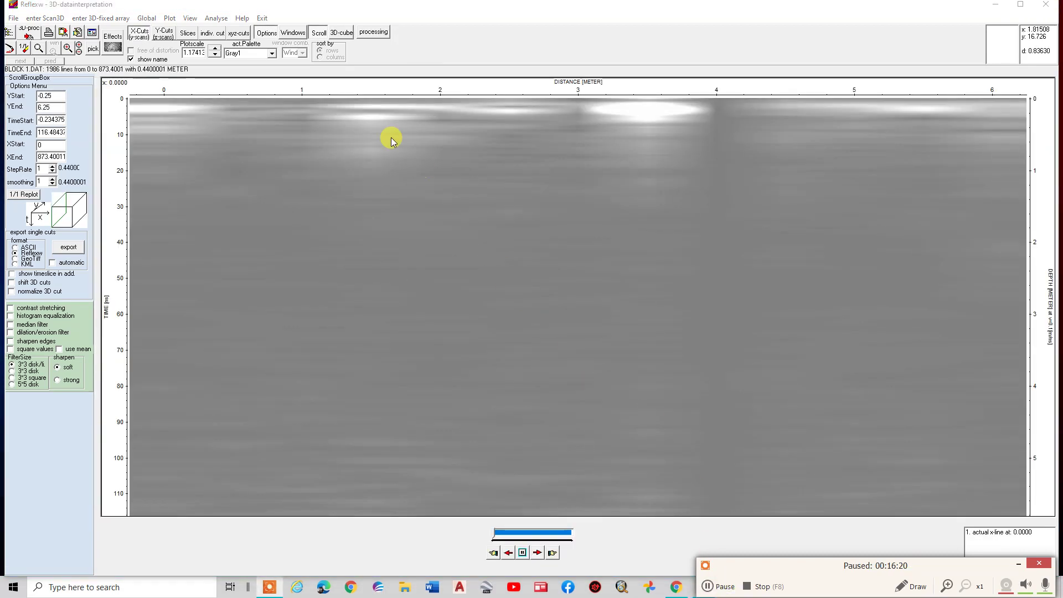
click(187, 34)
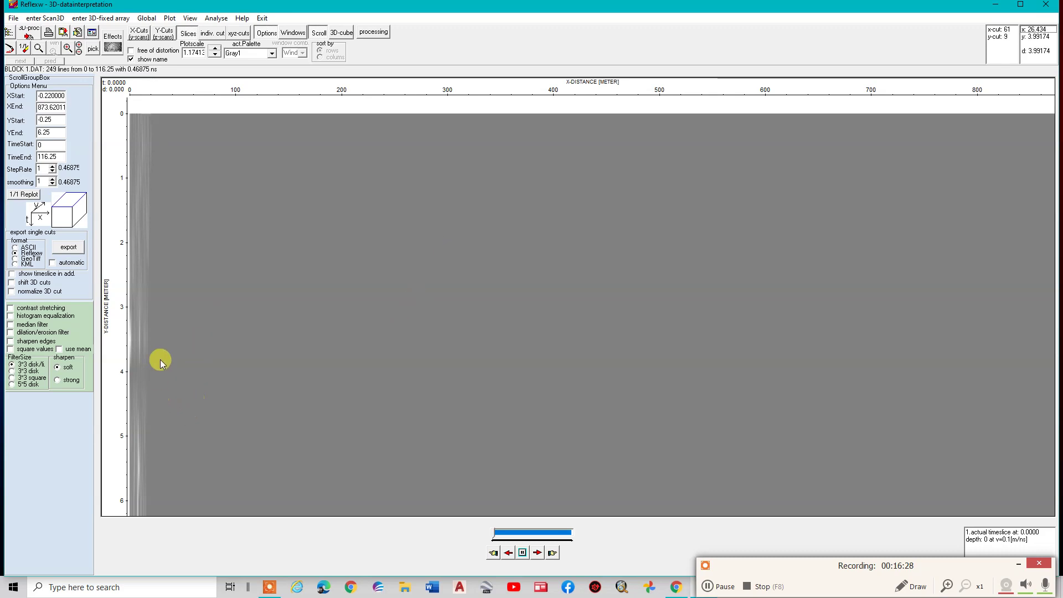
click(168, 52)
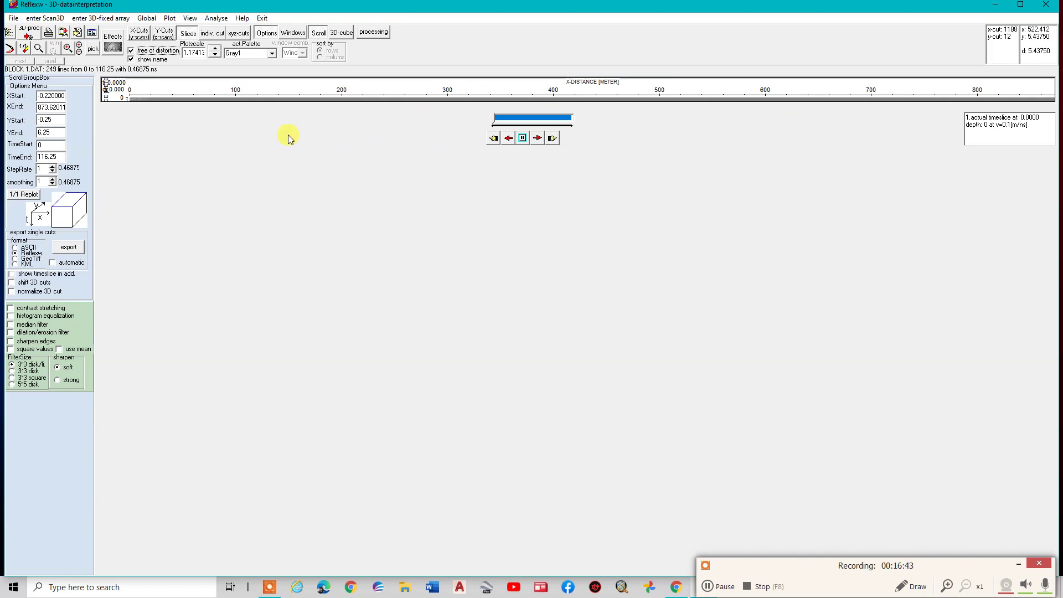
Exit the 3D data interpretation and return to the 2D data analysis.
click(12, 20)
click(251, 131)
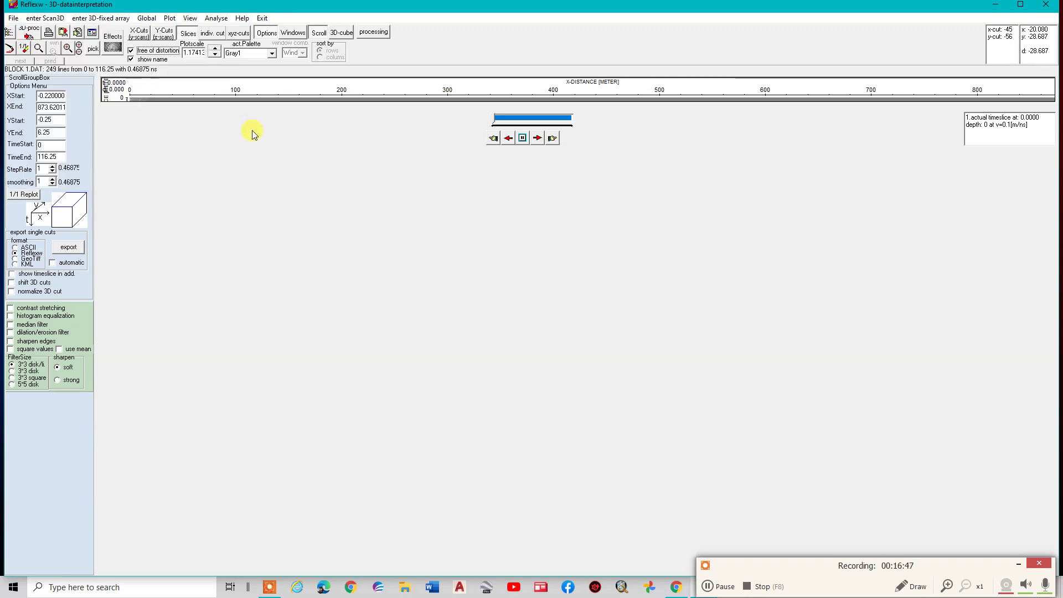
click(12, 18)
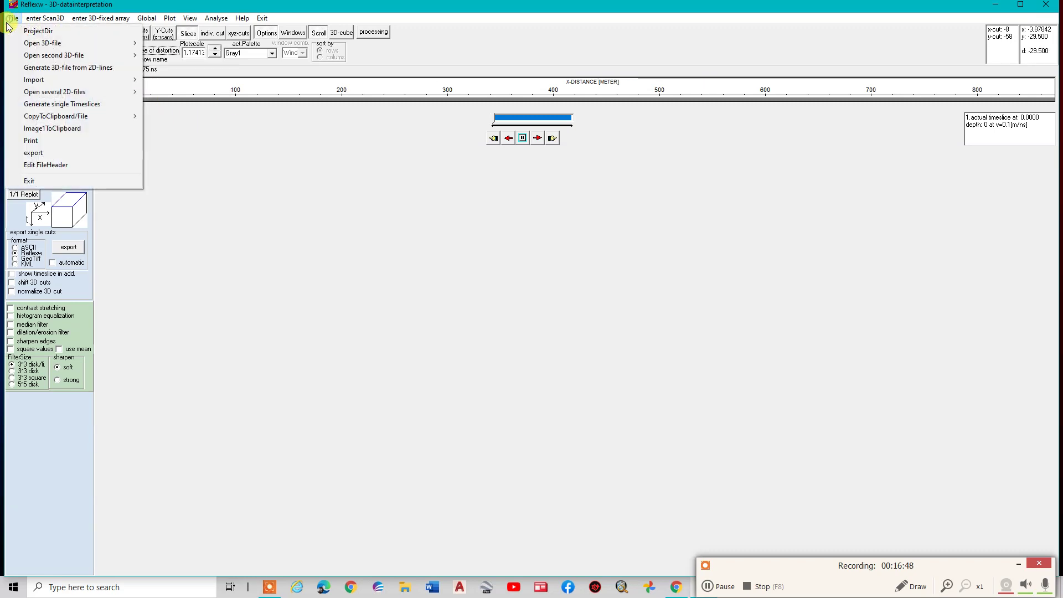
click(49, 181)
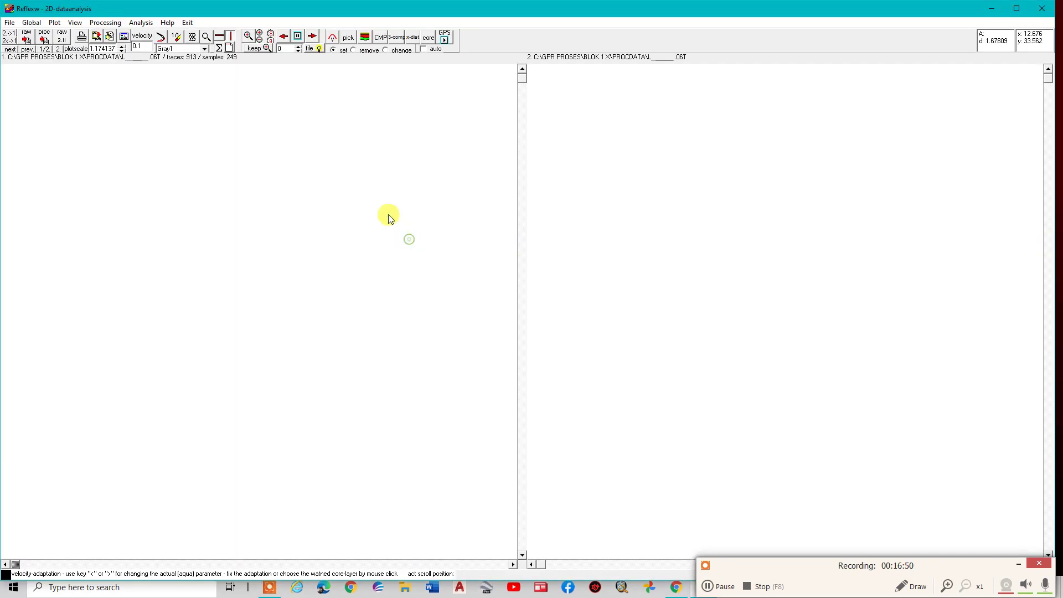
Browse the processed data files of BLOK 1 X for opening and filter the list to *.10t.
click(10, 22)
mouse_move(154, 47)
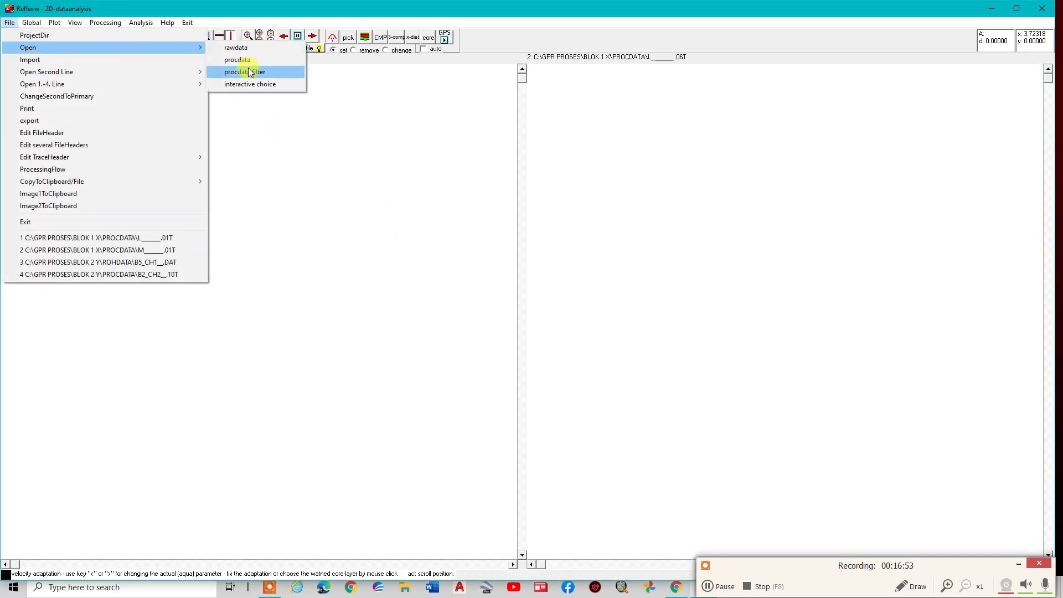
click(254, 60)
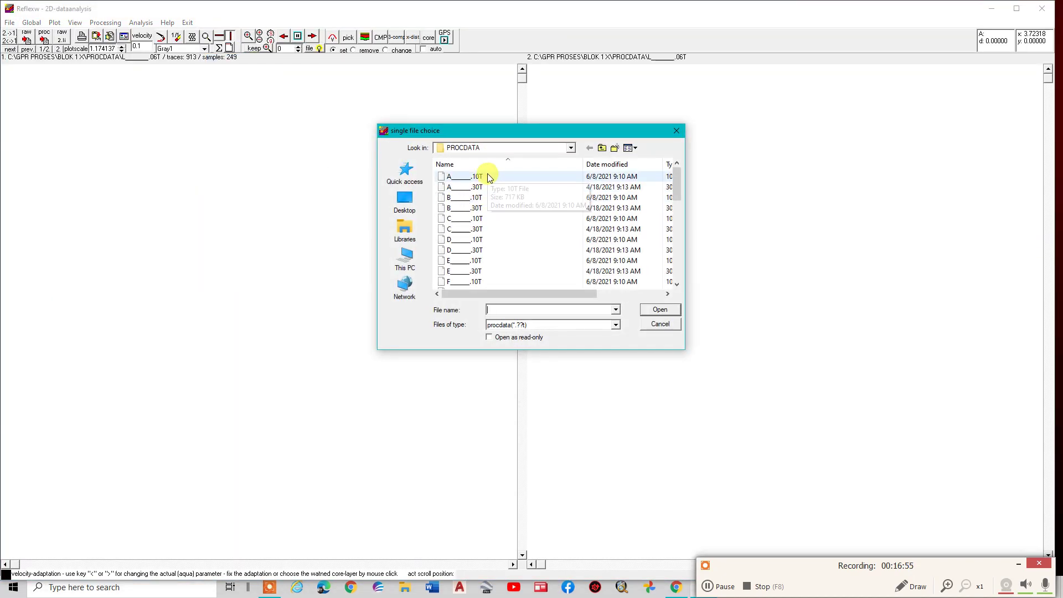
scroll(479, 247, down, 6)
scroll(479, 246, down, 3)
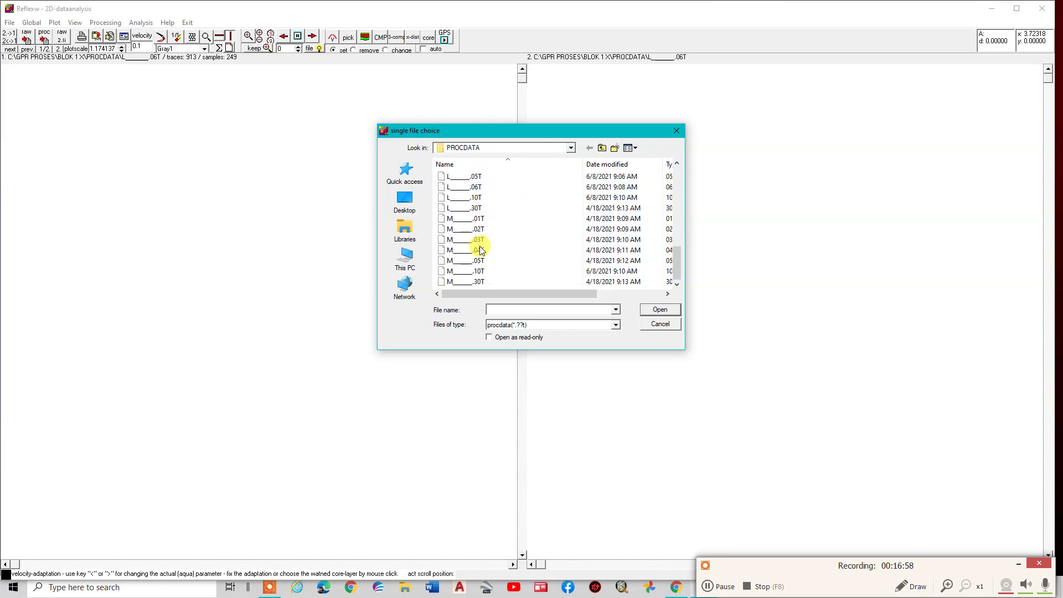
click(514, 308)
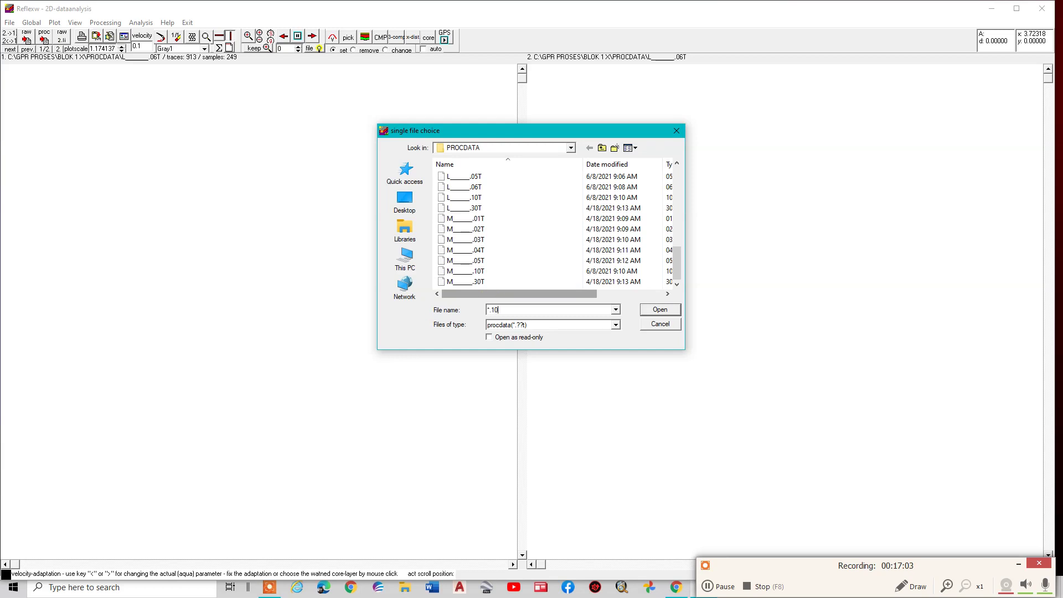
key(Return)
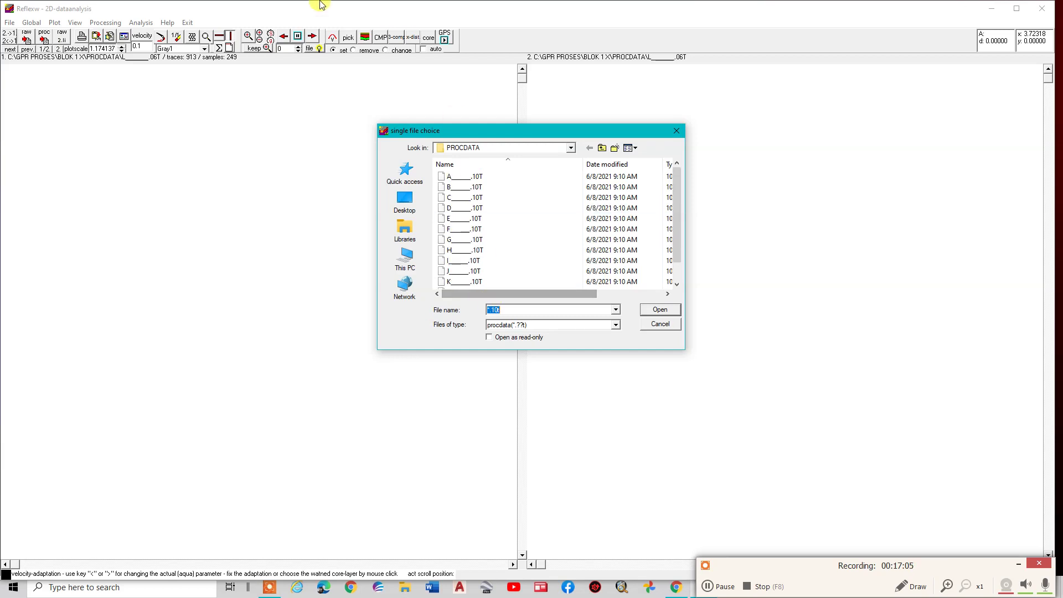
Compare the sizes of the .10T files and open the processed profile A with extension .10T.
drag(552, 292, 622, 285)
drag(678, 219, 686, 239)
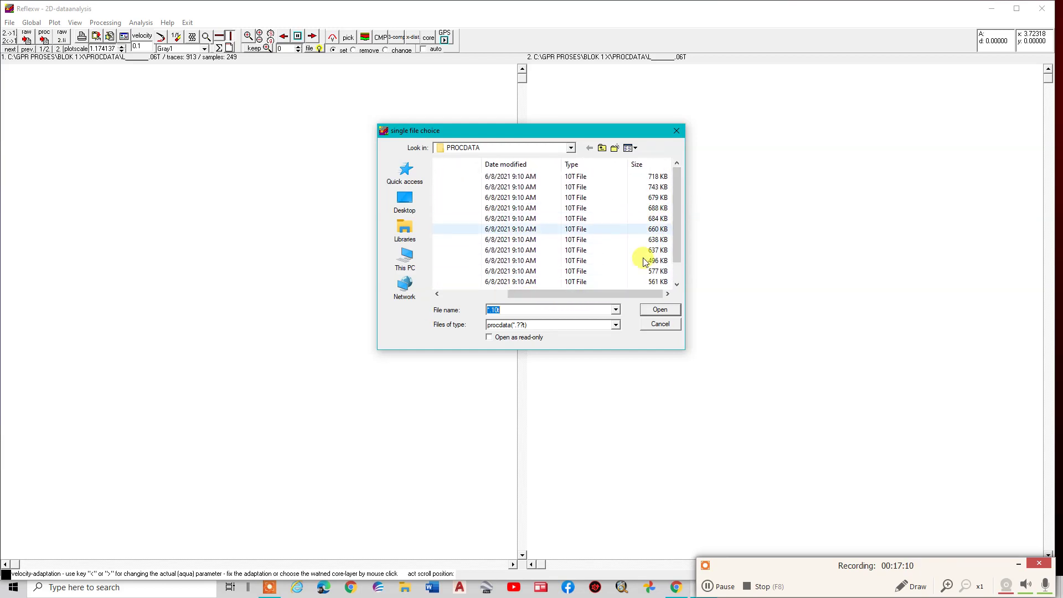
drag(620, 295, 553, 295)
scroll(468, 222, up, 1)
click(479, 177)
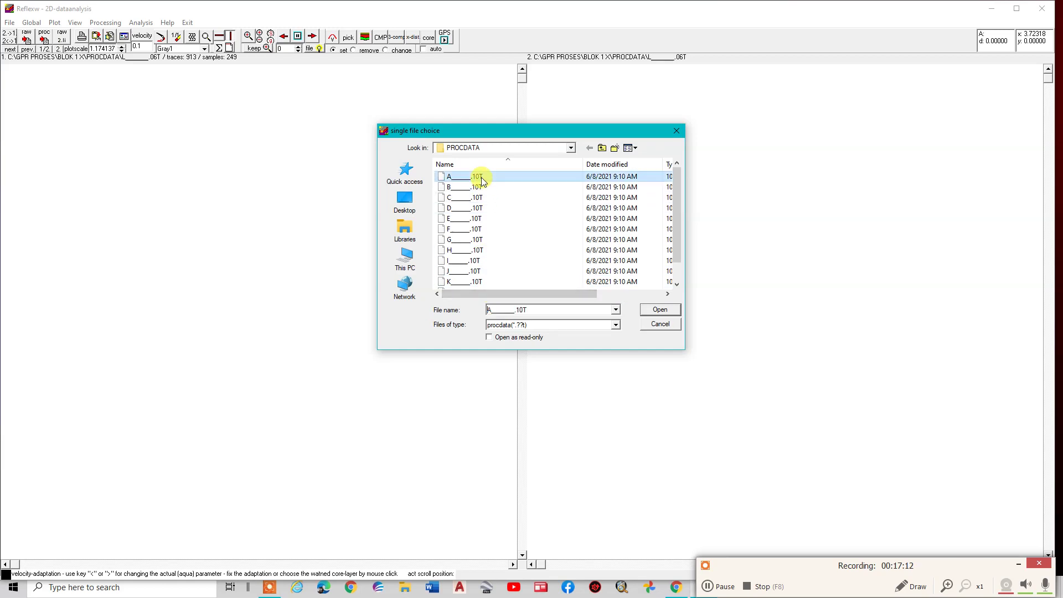
click(661, 310)
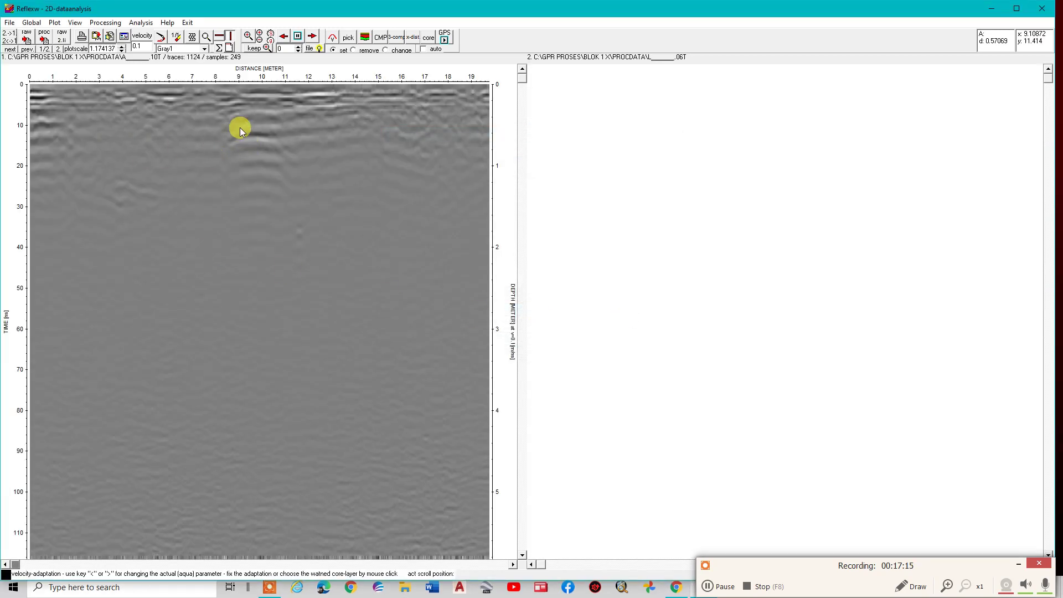
Step forward through the processed profiles from A to M to examine each radargram for a faulty line.
click(5, 52)
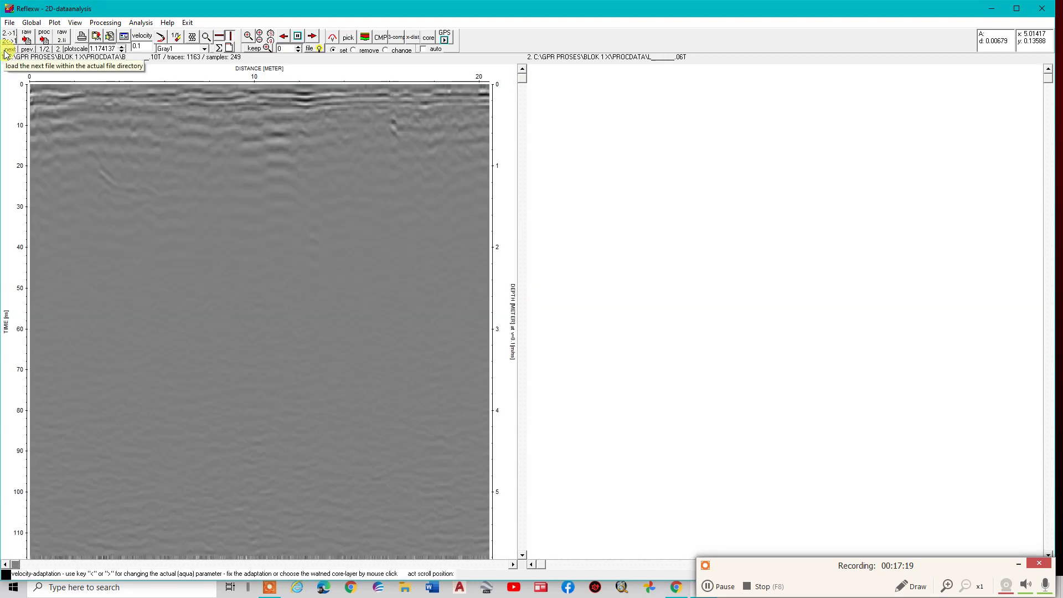
click(13, 51)
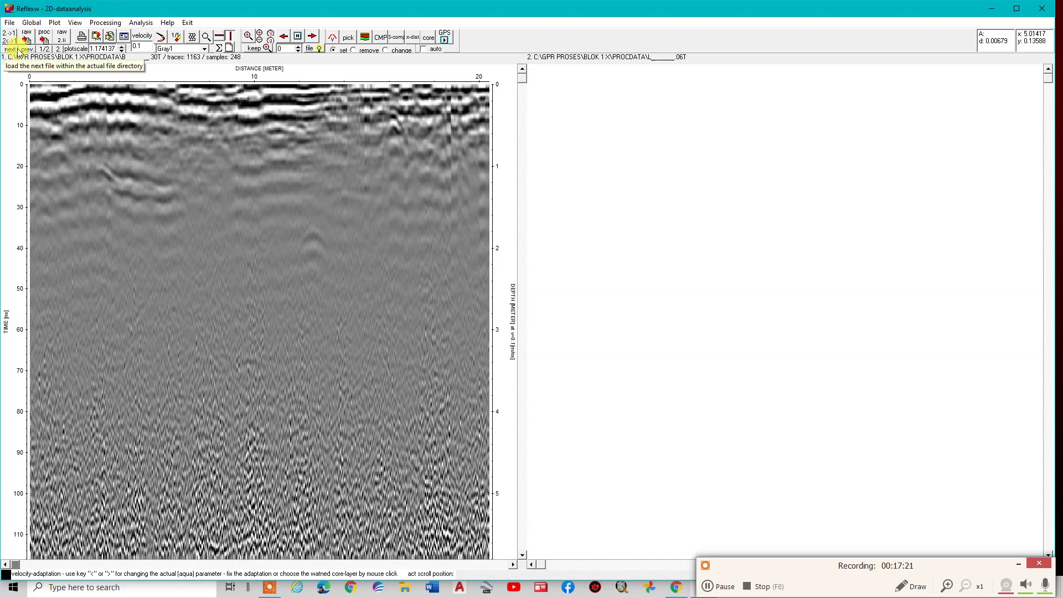
click(14, 51)
click(7, 51)
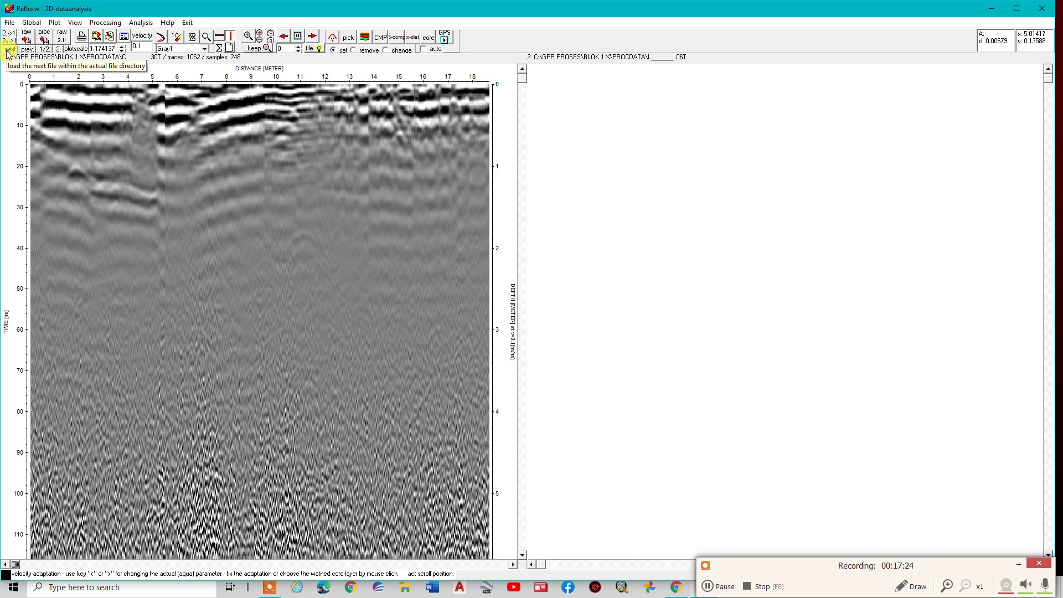
click(8, 51)
click(9, 51)
click(9, 51)
click(9, 51)
click(10, 51)
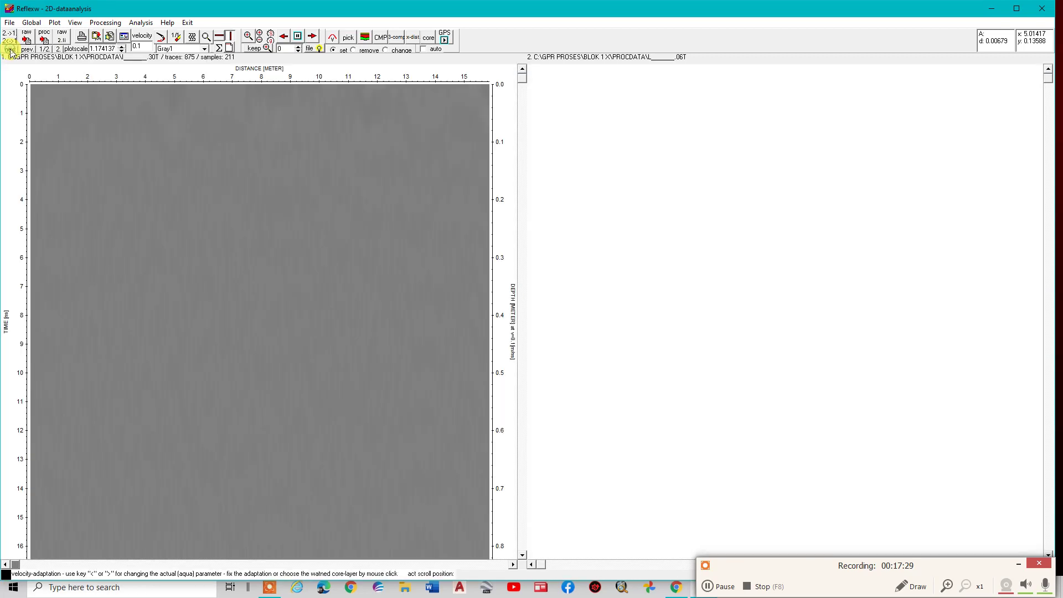
click(10, 51)
click(10, 51)
click(10, 50)
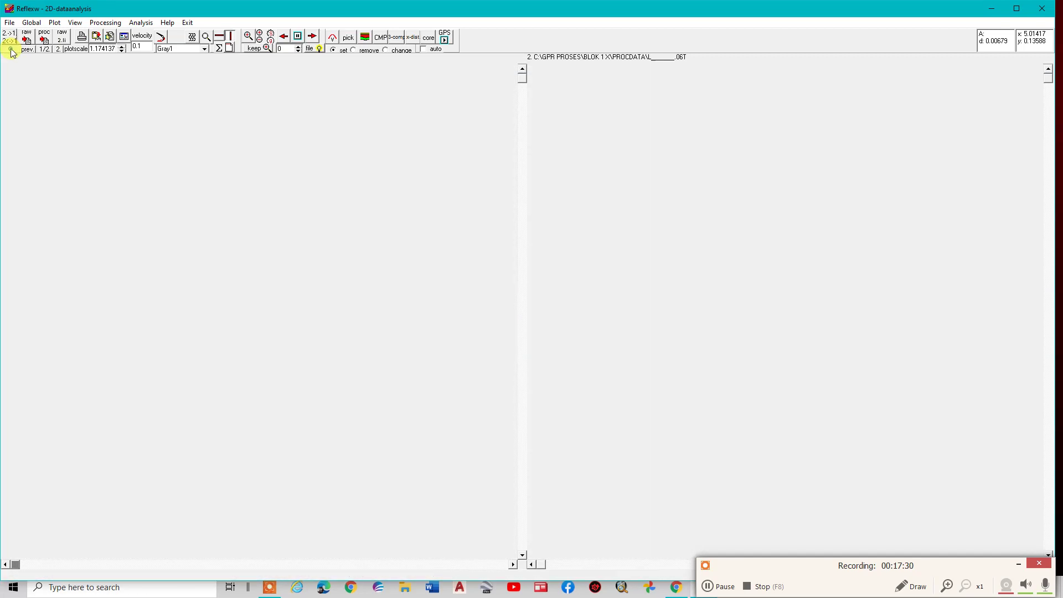
click(9, 51)
click(10, 51)
click(10, 51)
click(10, 51)
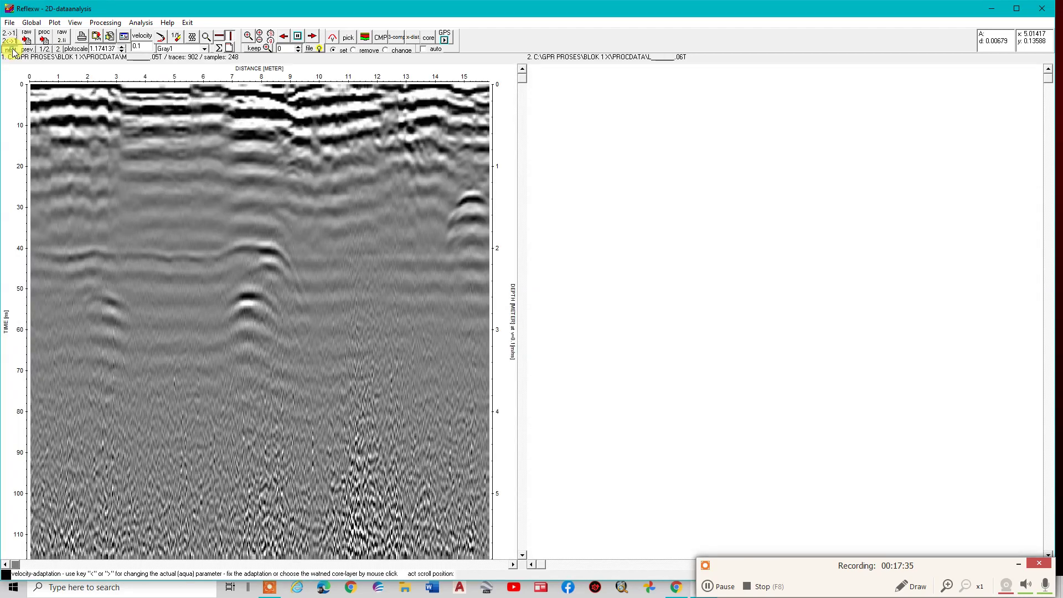
click(10, 51)
click(13, 51)
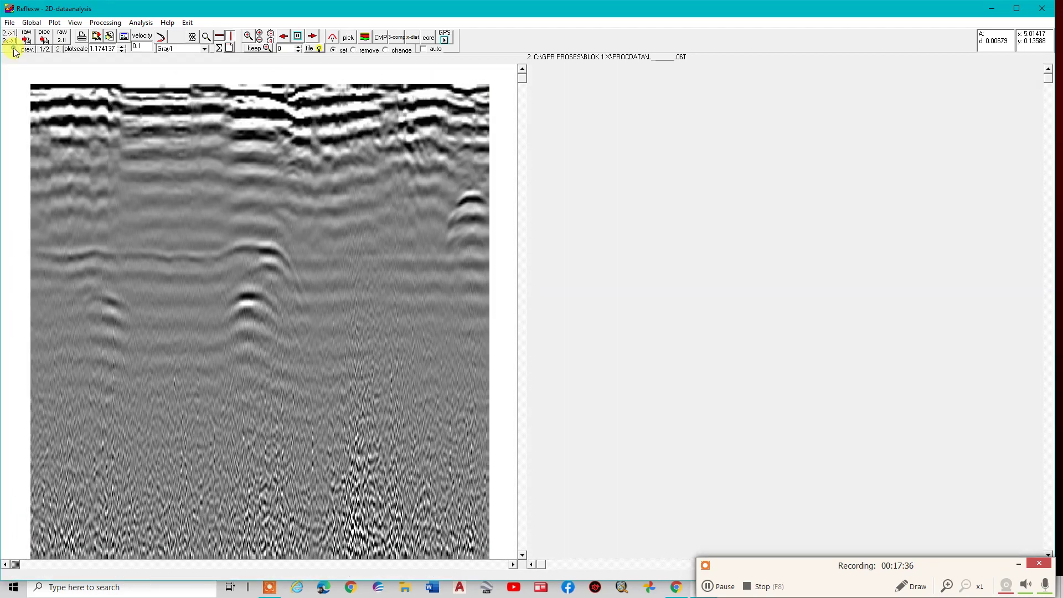
Step back through the processed profiles from M to examine the .10T file of profile I.
click(28, 50)
click(28, 51)
click(28, 51)
click(28, 50)
click(27, 50)
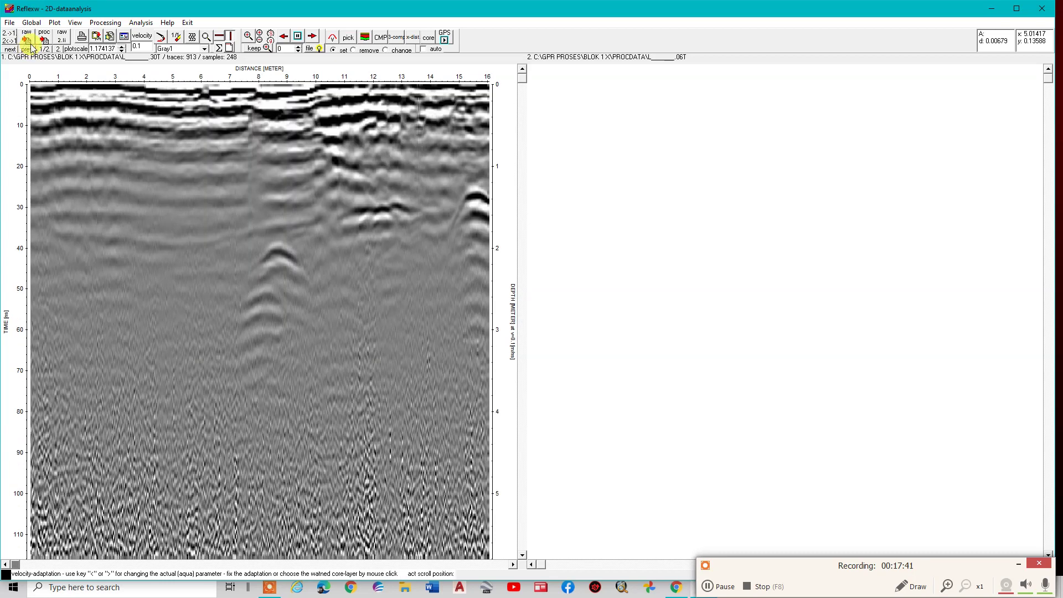
click(32, 51)
click(32, 51)
click(31, 51)
click(32, 51)
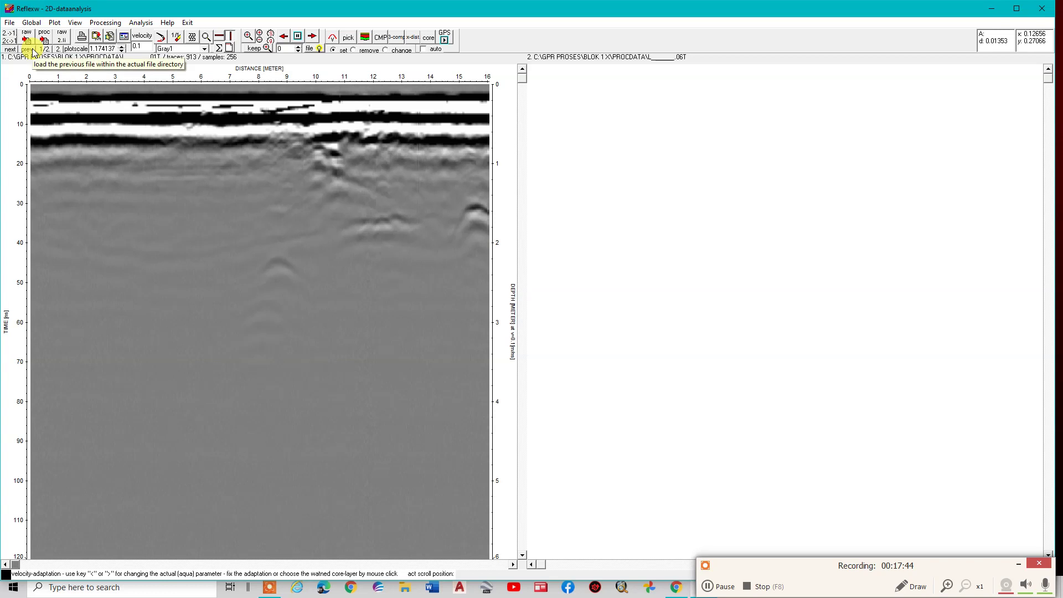
click(32, 50)
click(33, 50)
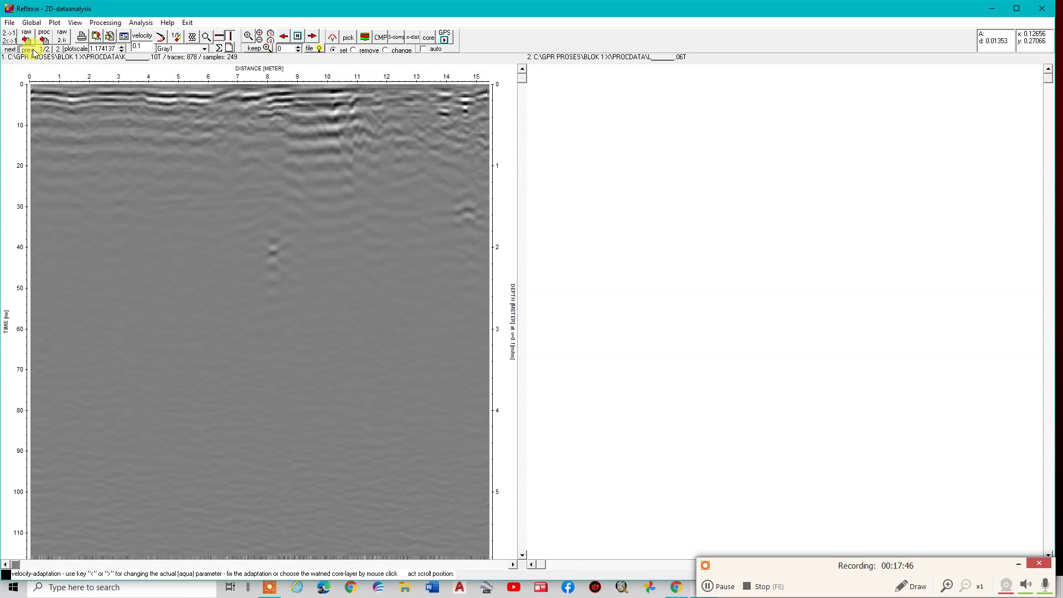
click(32, 51)
click(33, 51)
click(32, 51)
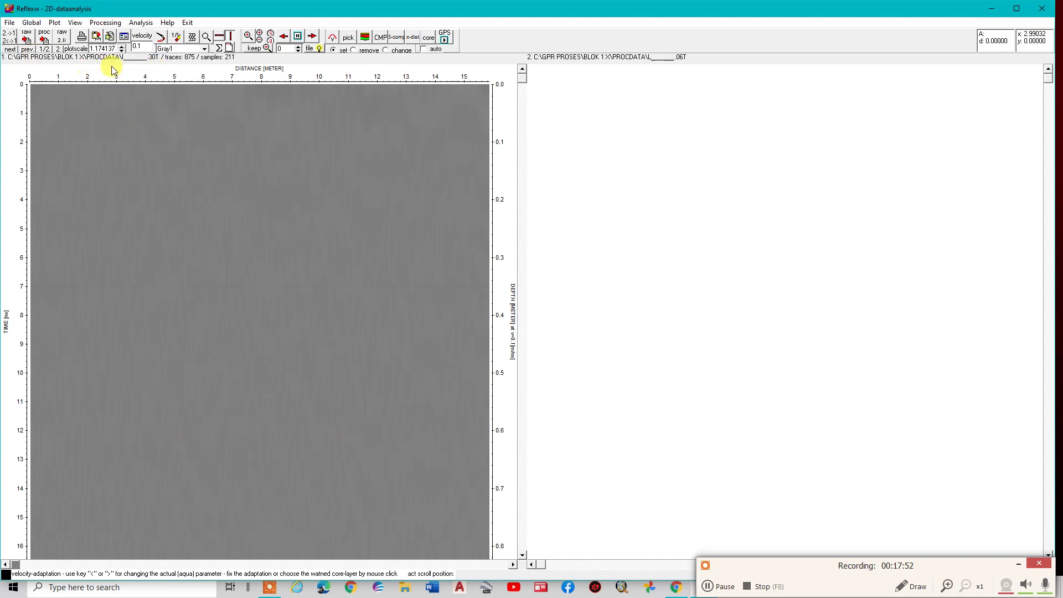
click(22, 49)
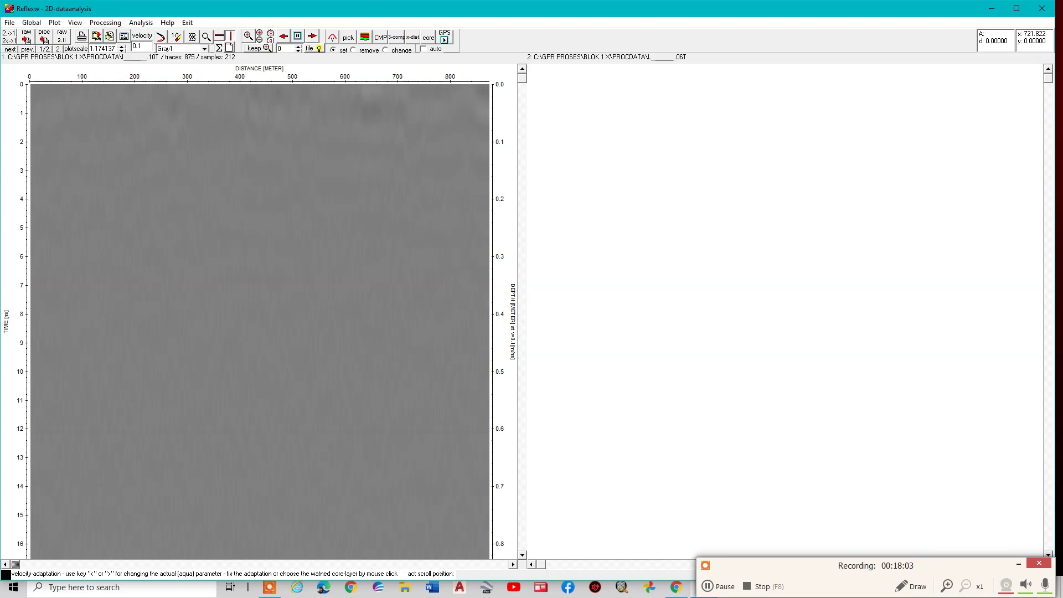
Leave the 2D analysis for the 3D interpretation and set up 3D file block 1a from 2D lines, with filter *.10t and line increment 0.5.
click(1042, 8)
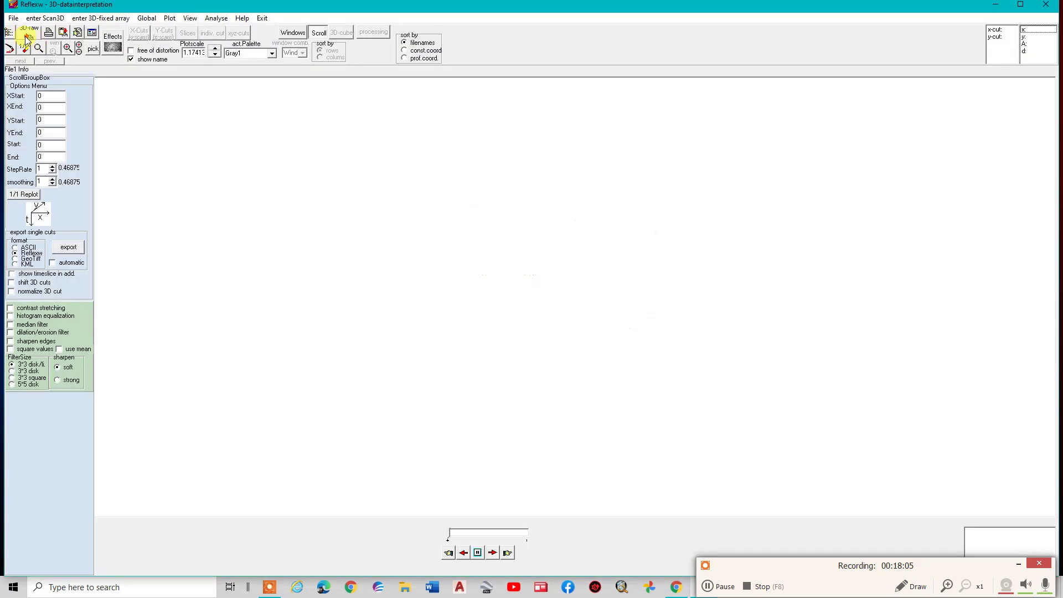
click(13, 19)
click(58, 68)
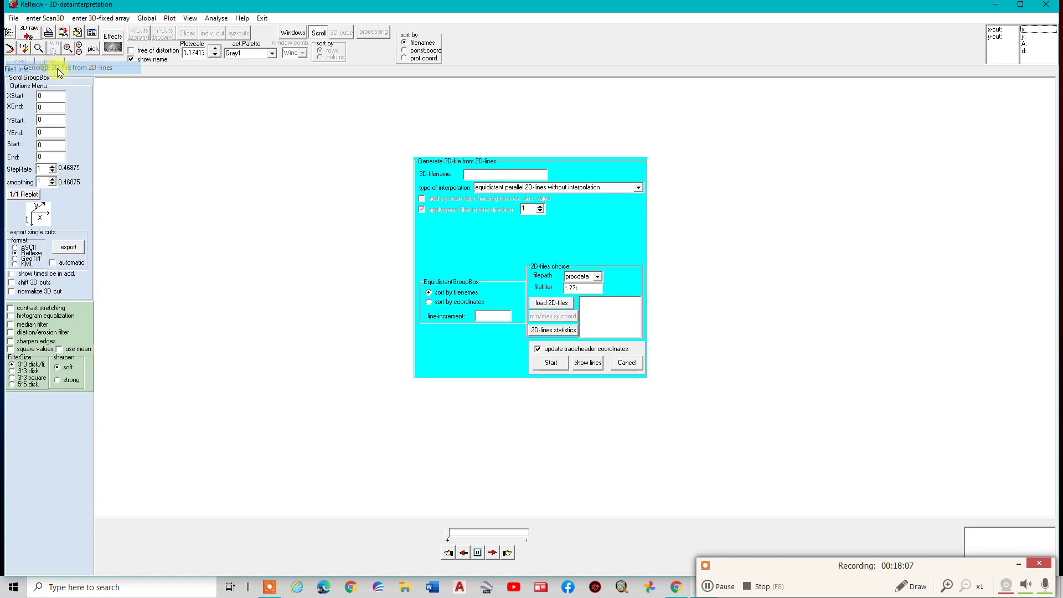
text(block 1a)
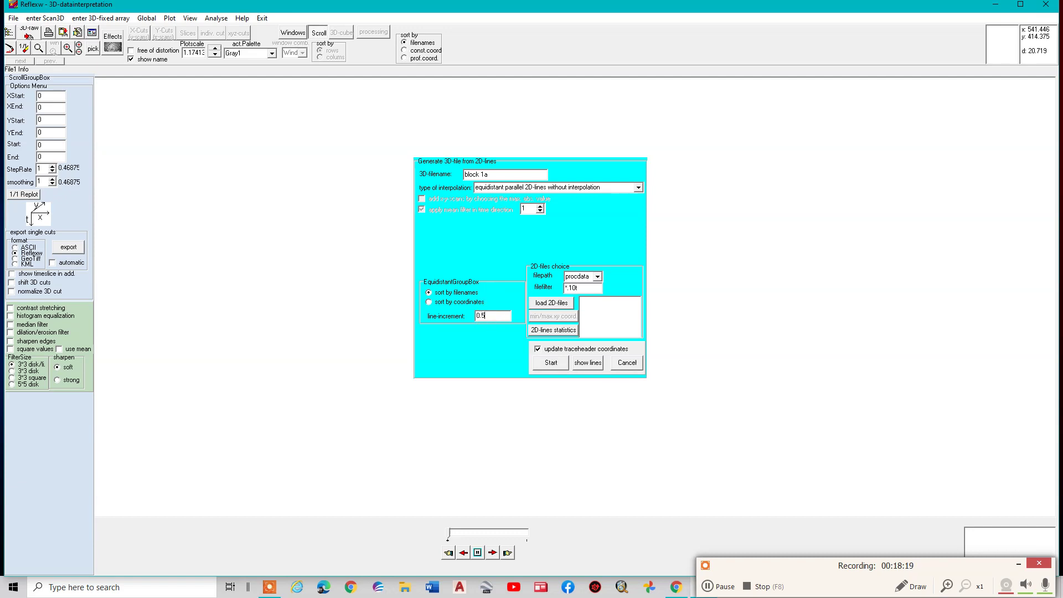
Load the .10T files A to M for the 3D file generation, leaving out profile I.
click(559, 308)
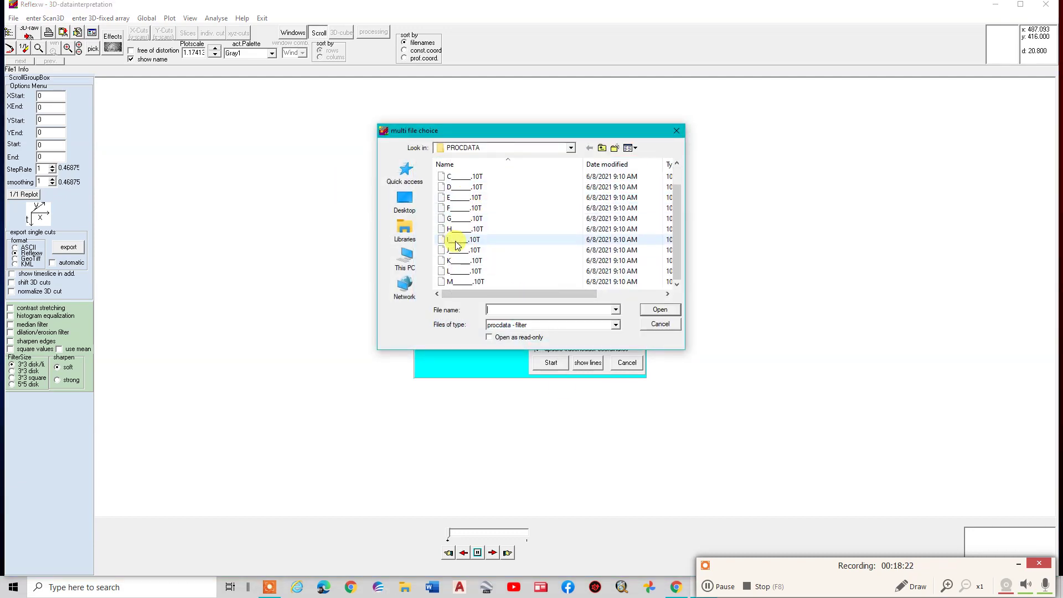
scroll(468, 189, up, 1)
click(470, 176)
key(ctrl+a)
scroll(467, 255, down, 1)
ctrl+click(465, 239)
click(660, 310)
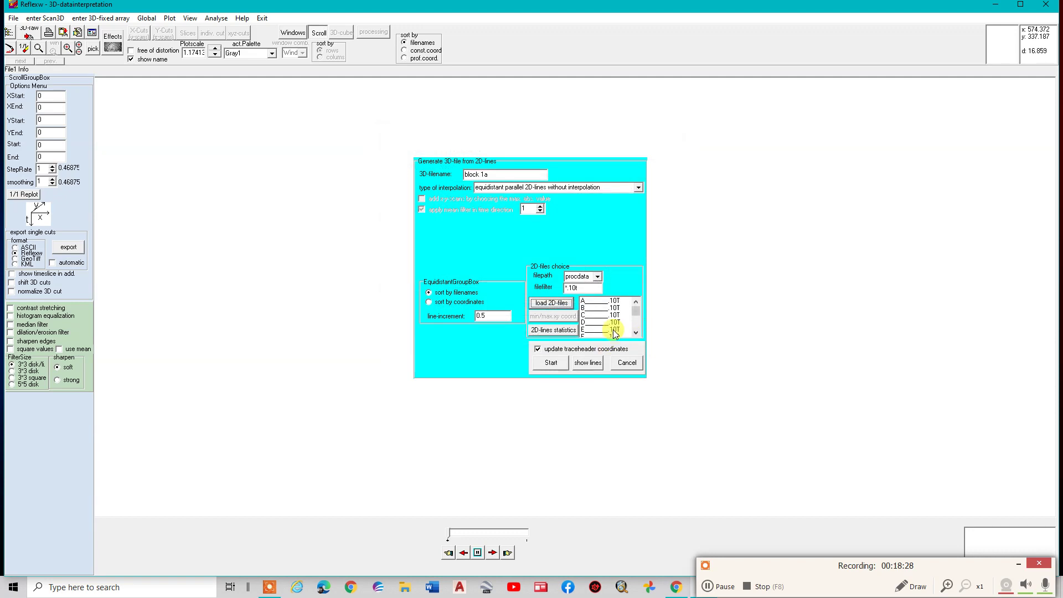
Generate the 3D file block 1a from the loaded lines and close the list of included files.
scroll(612, 333, up, 1)
click(552, 362)
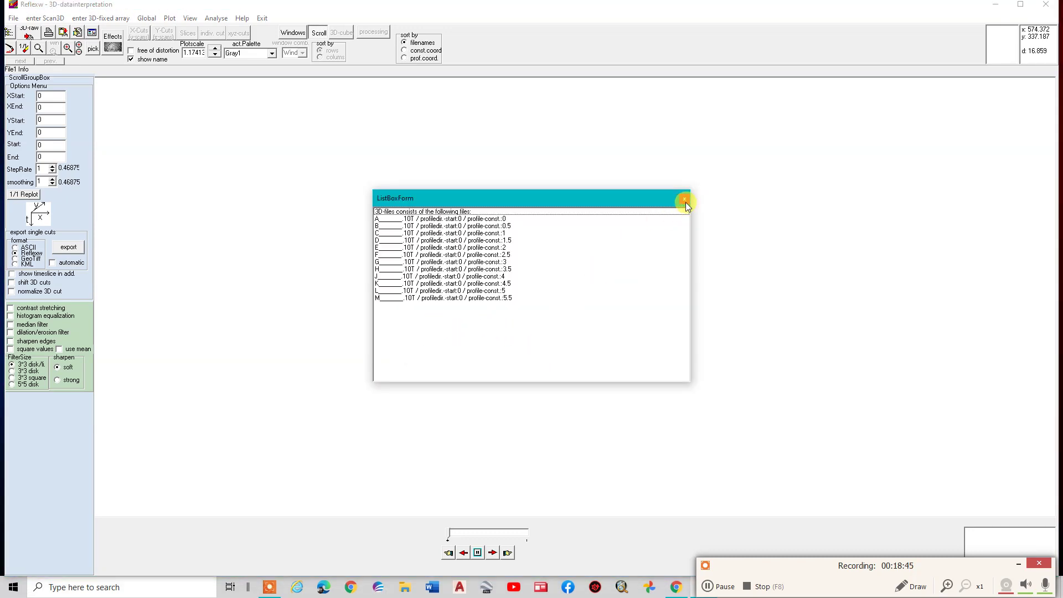
click(686, 201)
click(595, 185)
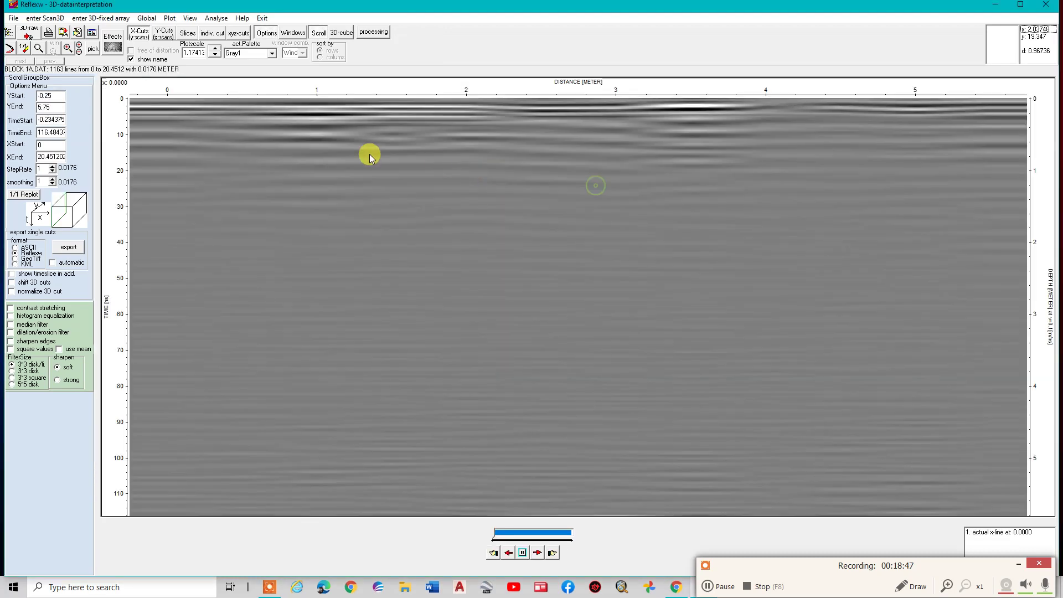
Display the time slices of block 1a and run forward through them with pauses to examine the anomalies.
click(187, 35)
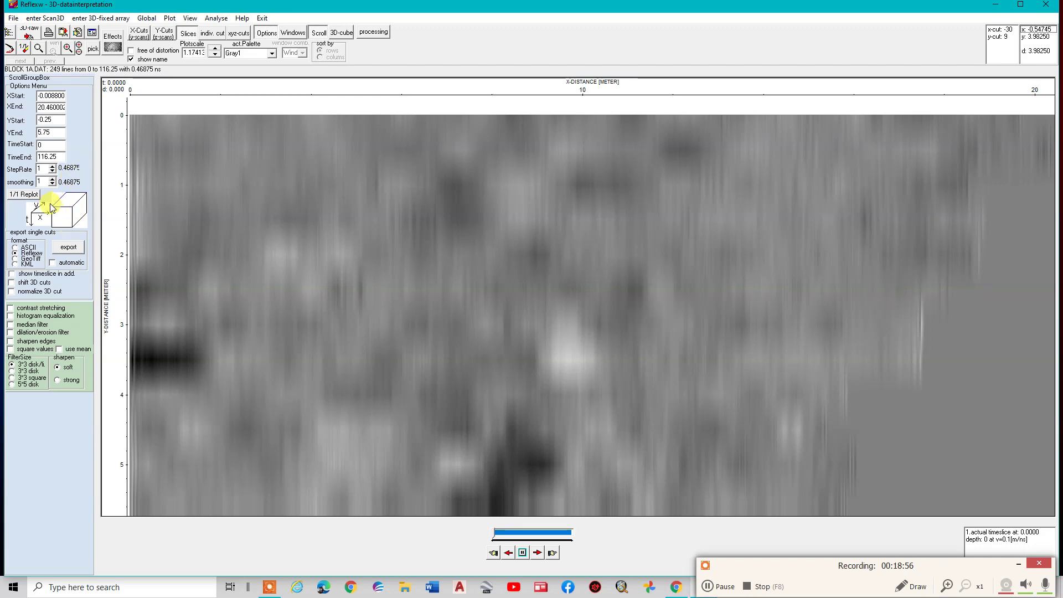
click(535, 554)
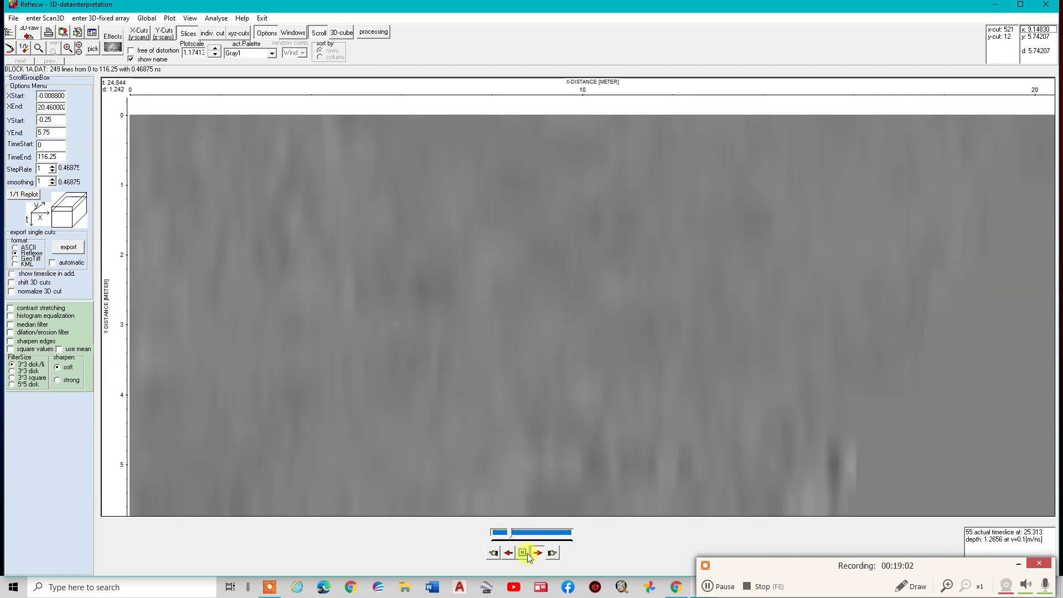
click(524, 553)
click(537, 553)
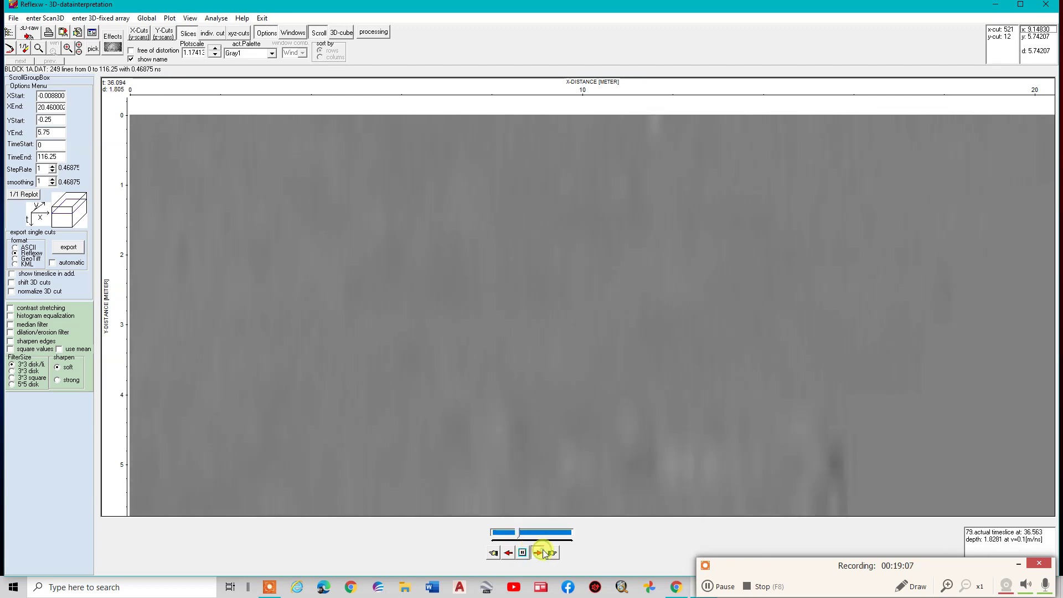
click(536, 553)
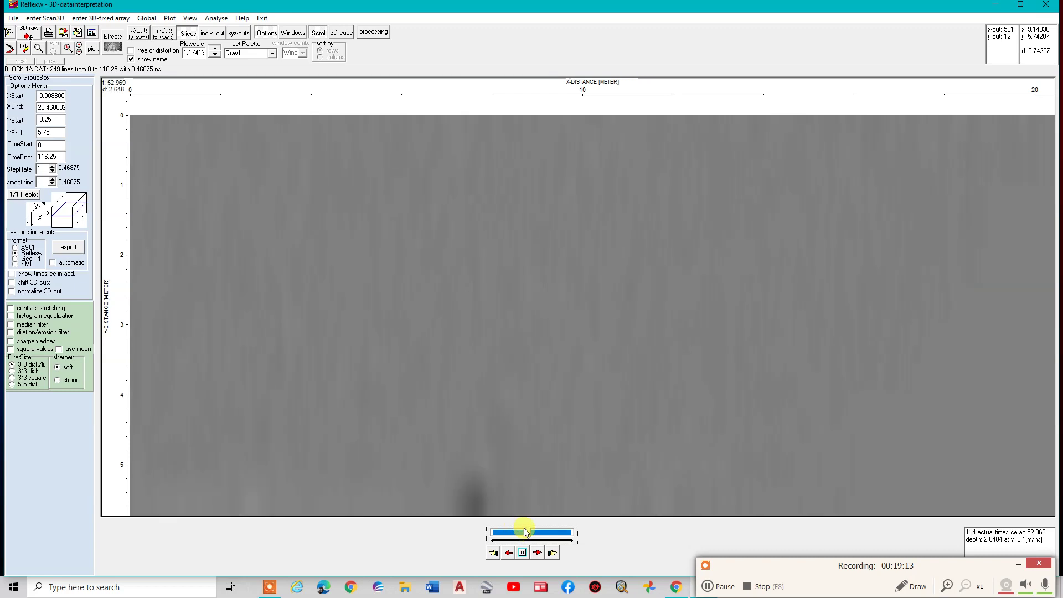
Change the time-slice palette to BlueGrayRed and run back through the slices toward shallower depths.
click(272, 52)
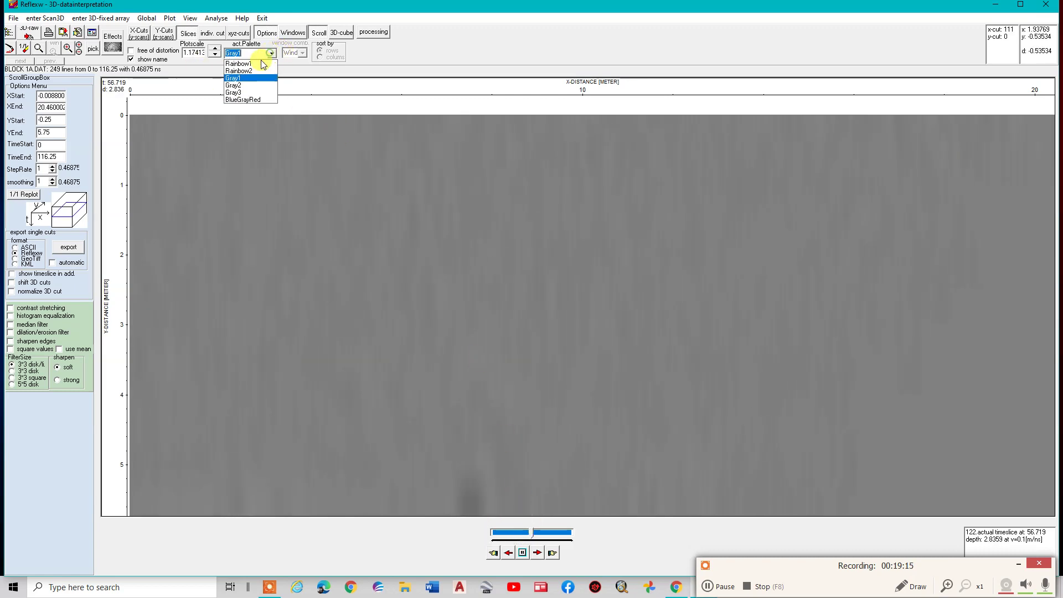
click(255, 100)
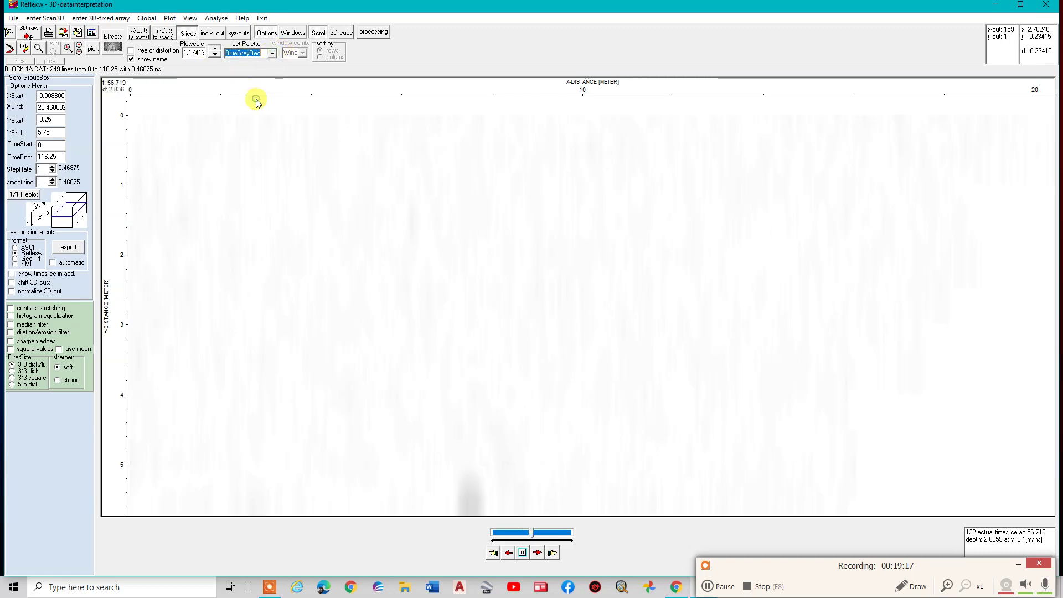
click(523, 533)
drag(522, 533, 507, 522)
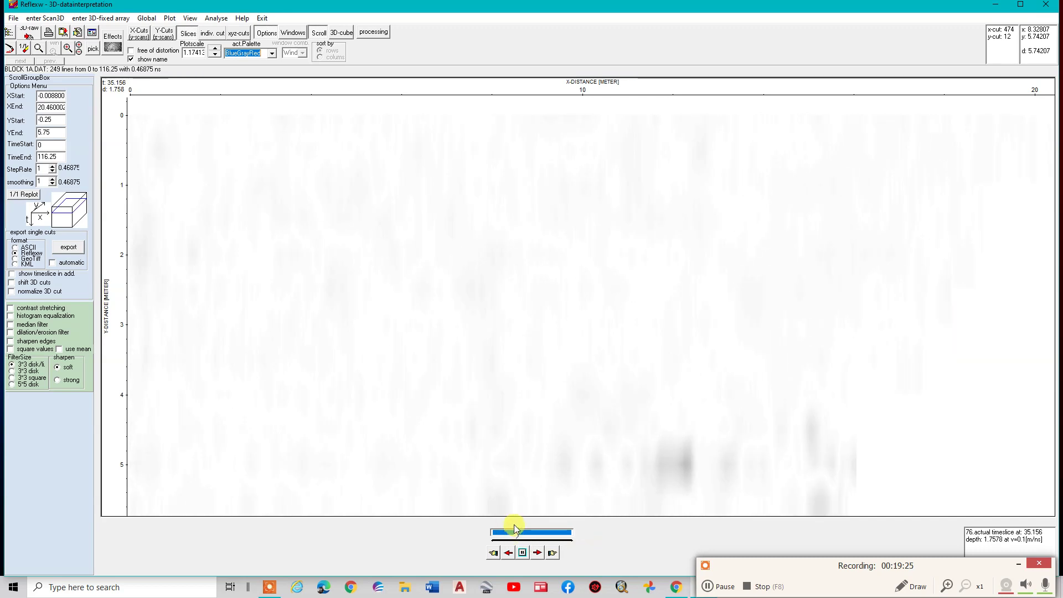
click(509, 552)
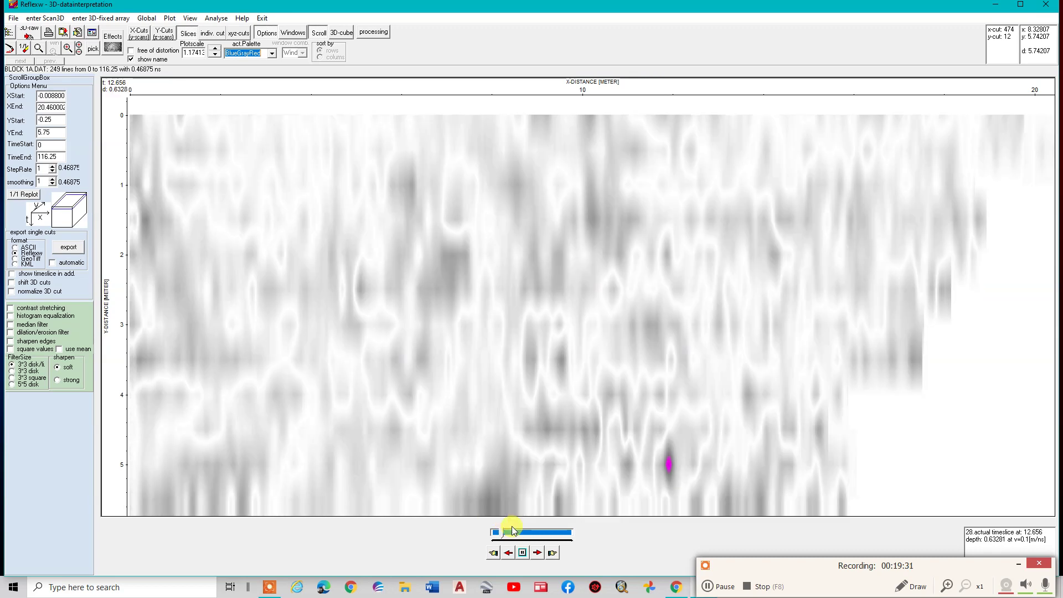
Scrub through the shallow time slices of block 1a and turn on the free of distortion display.
click(511, 532)
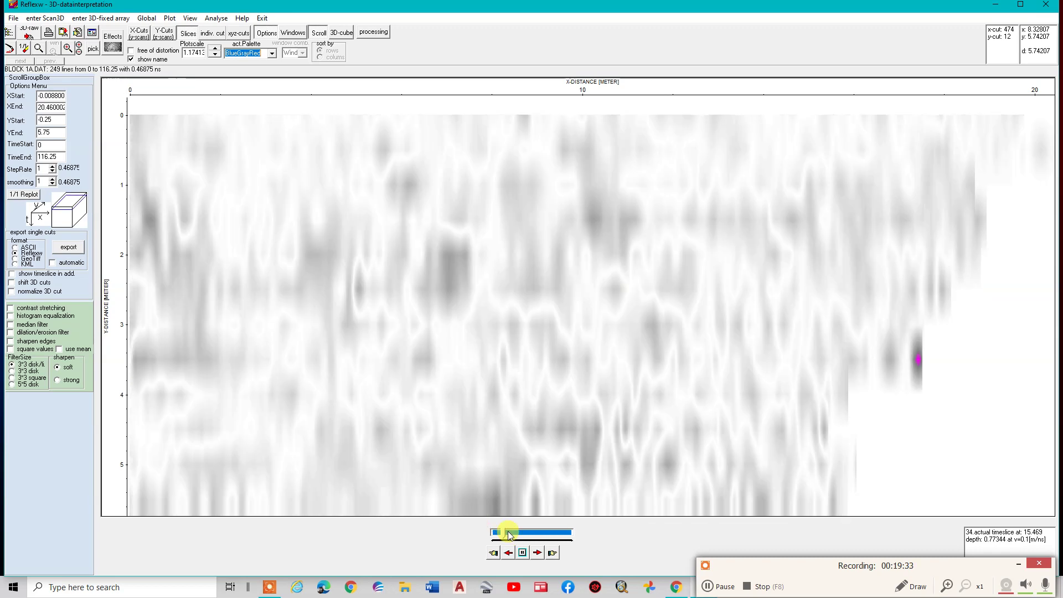
click(161, 51)
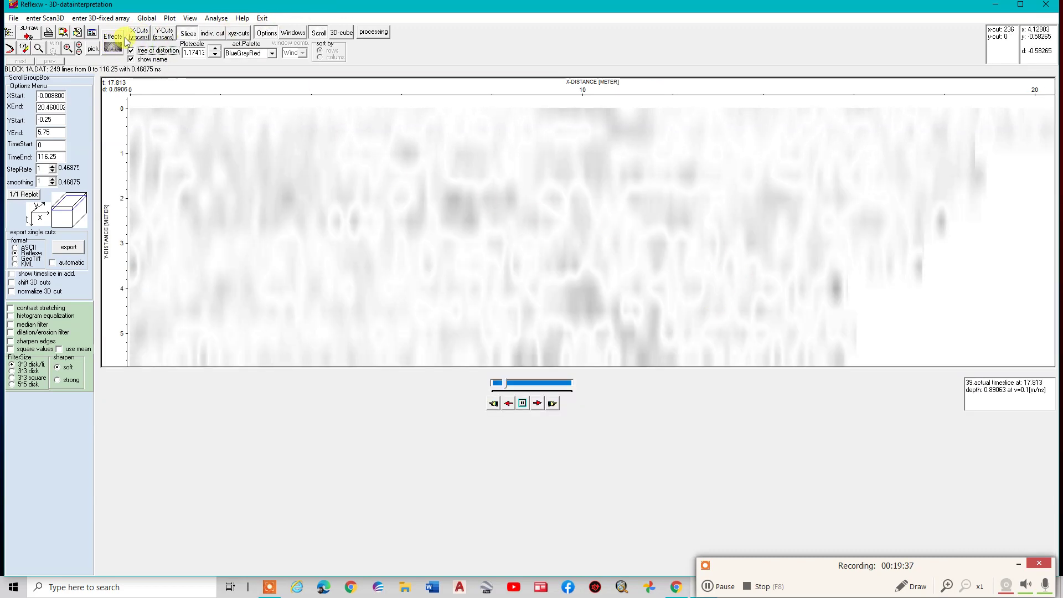
Display the Y-cuts of block 1a, raise the plotscale to about 2.08, and browse the first lines before returning to y = 0.
click(166, 35)
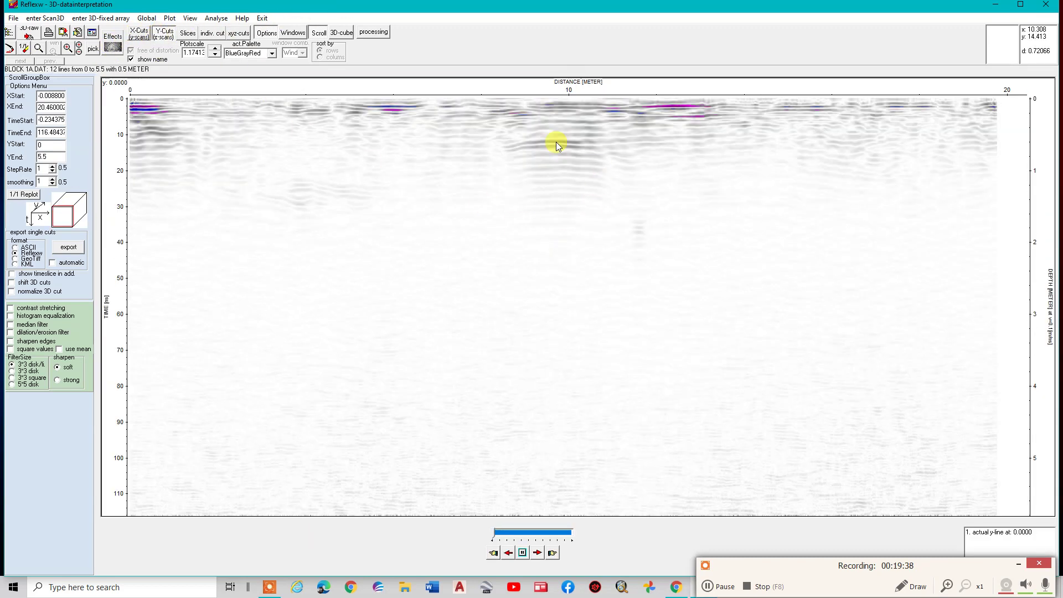
click(219, 48)
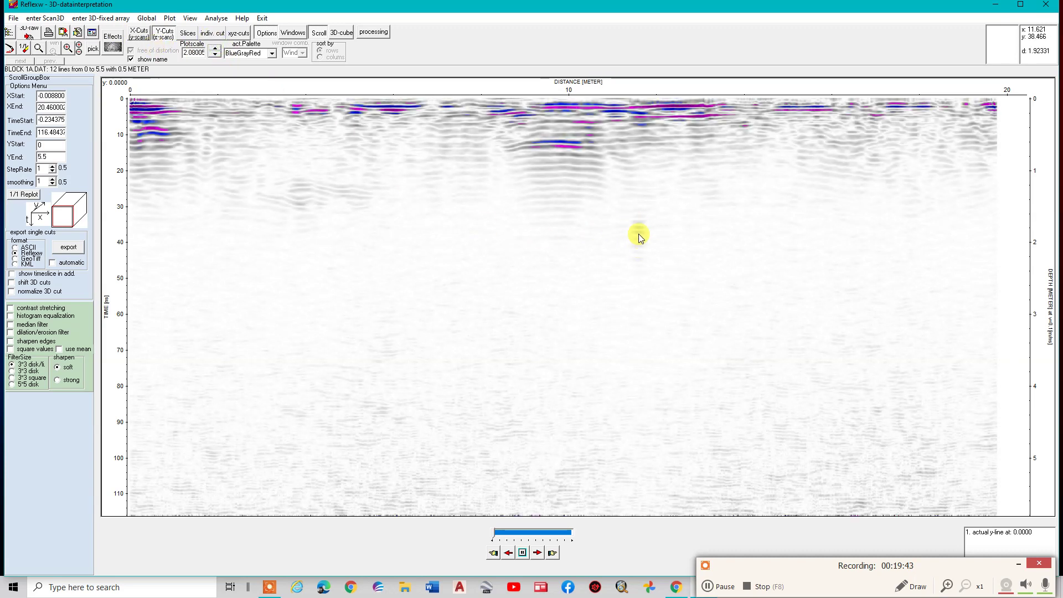
click(527, 532)
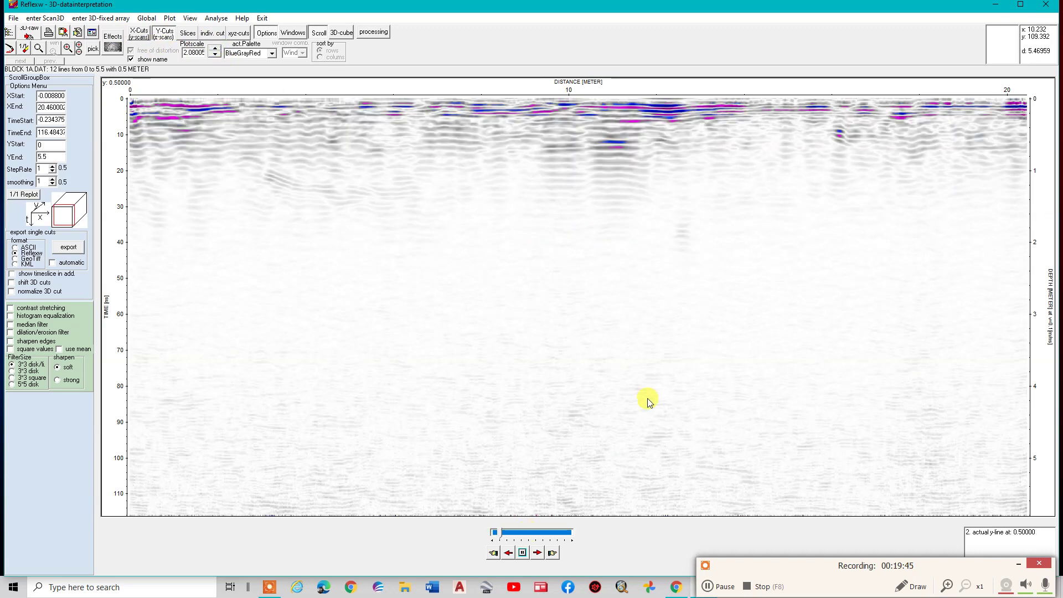
click(524, 534)
click(524, 533)
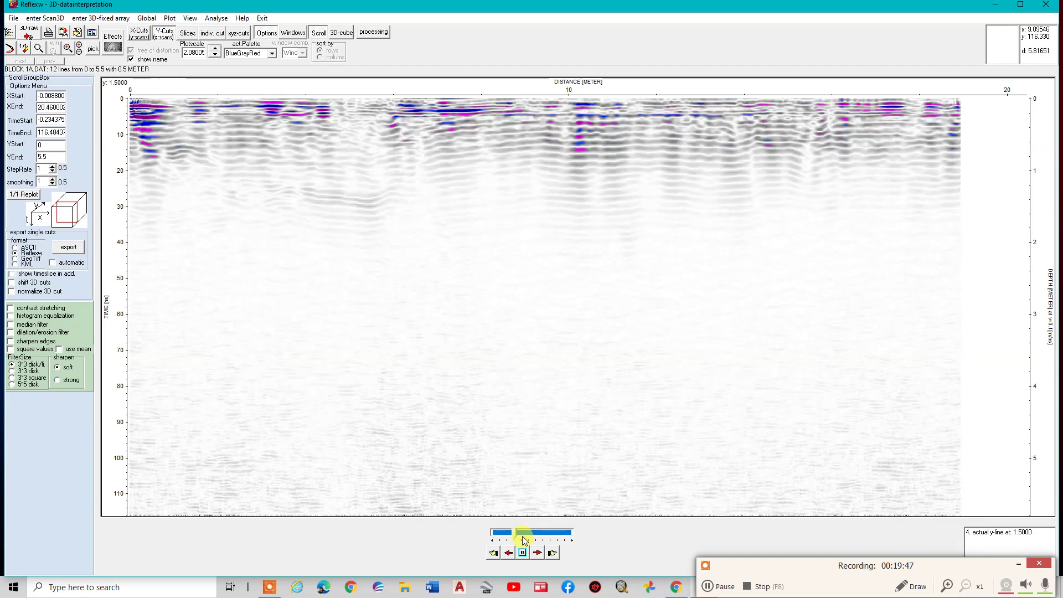
key(Home)
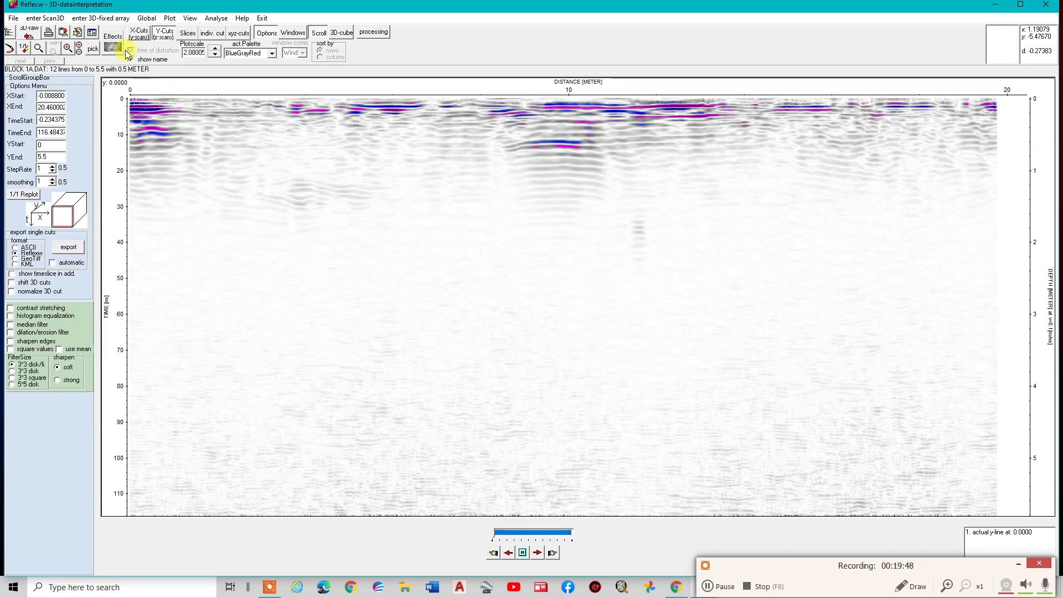
Enable picking and mark the deep anomaly at about 35 to 40 ns with pick code 1 on the Y-cuts from 0 to 2.5 m.
click(93, 48)
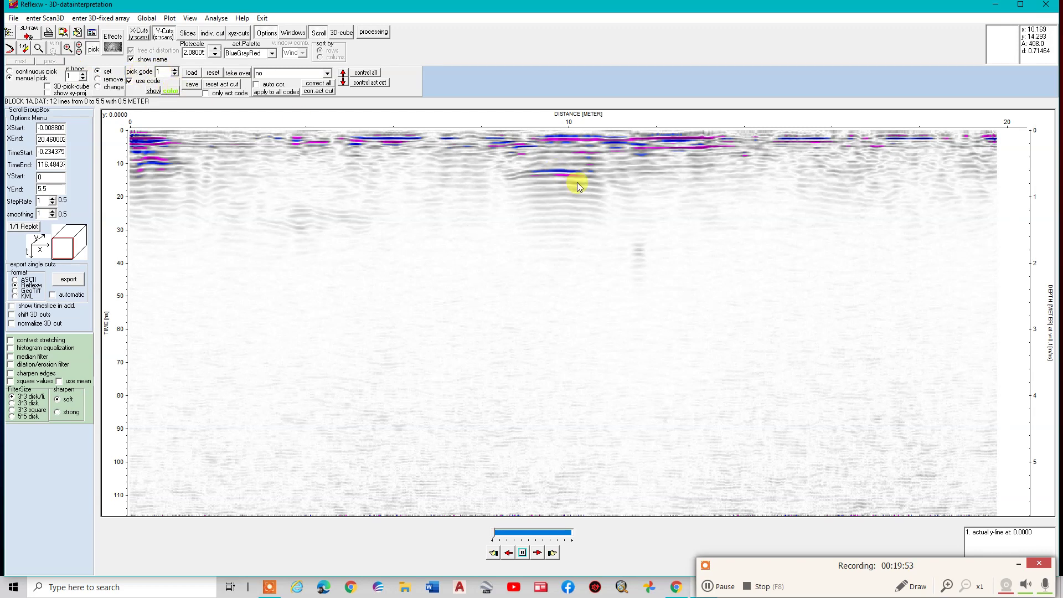
click(534, 537)
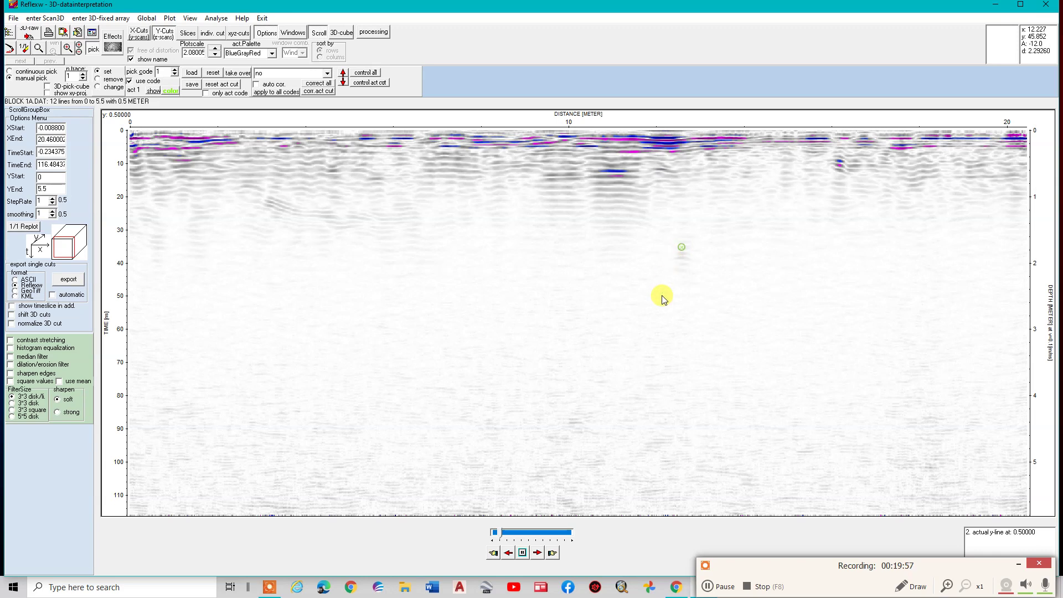
click(527, 533)
click(622, 257)
click(530, 533)
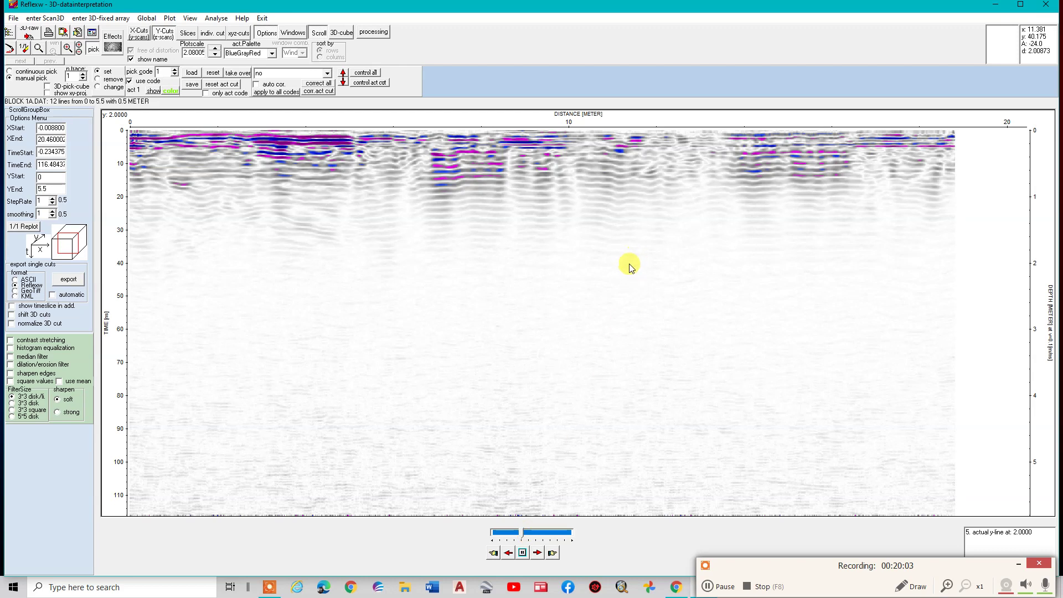
click(533, 533)
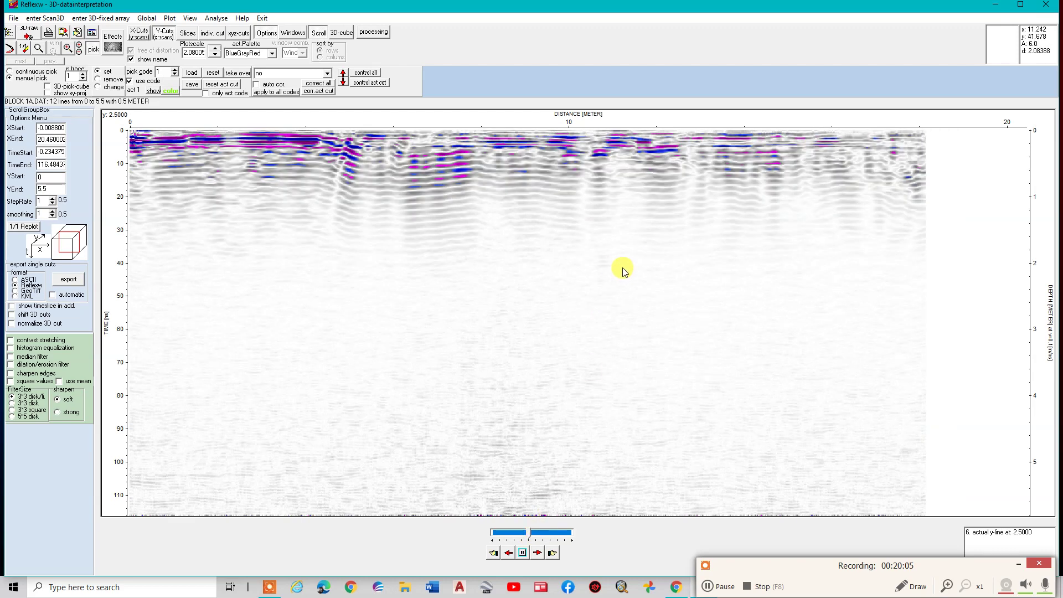
click(603, 259)
Continue picking the same deep anomaly with code 1 on the Y-cuts from 3.0 to 5.0 m, at about 40 ns.
click(538, 534)
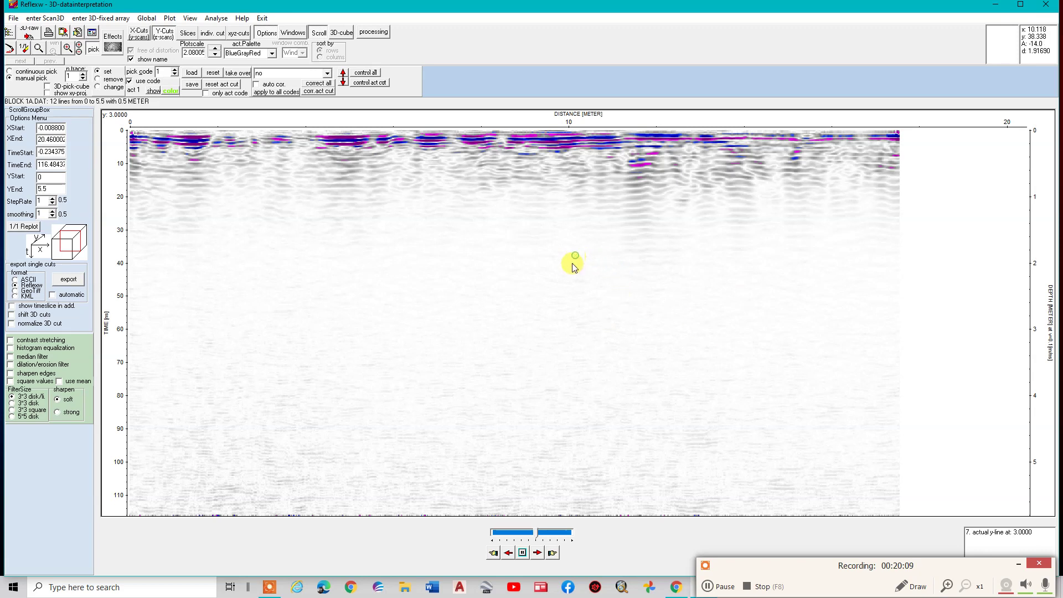
click(552, 534)
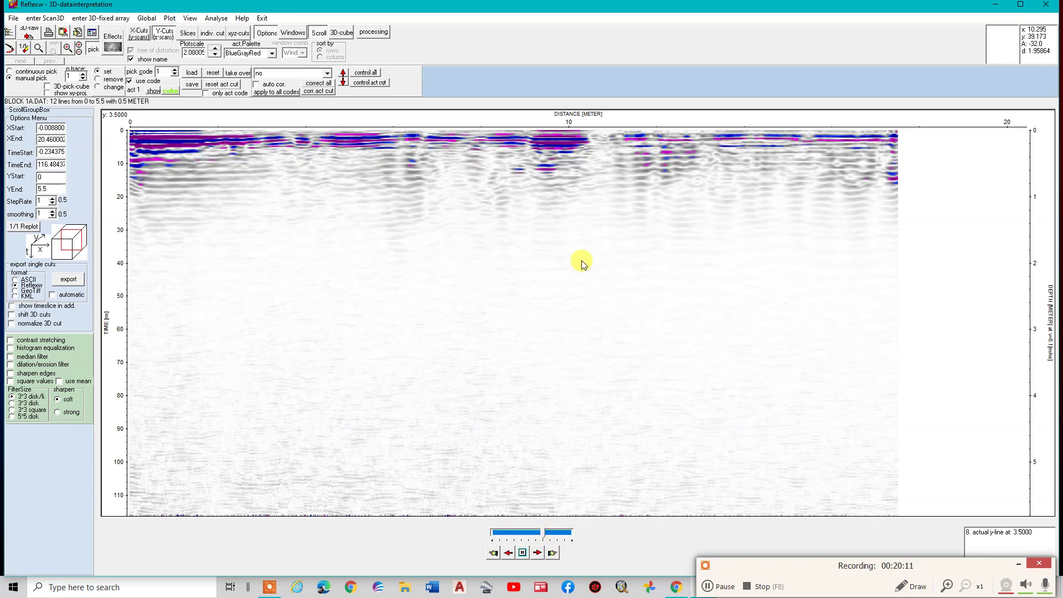
click(560, 533)
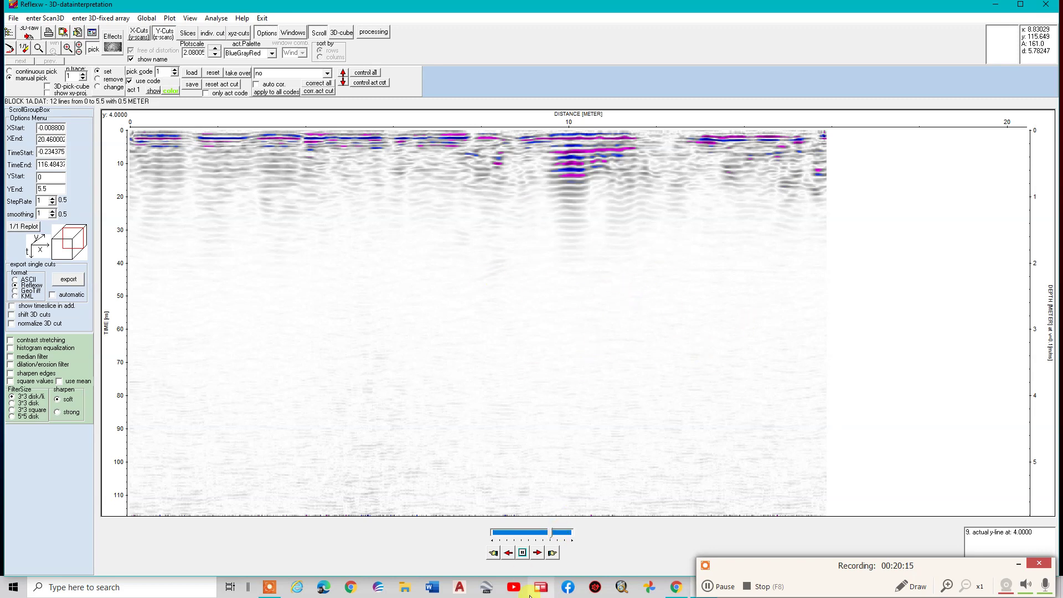
click(553, 533)
click(484, 261)
click(558, 534)
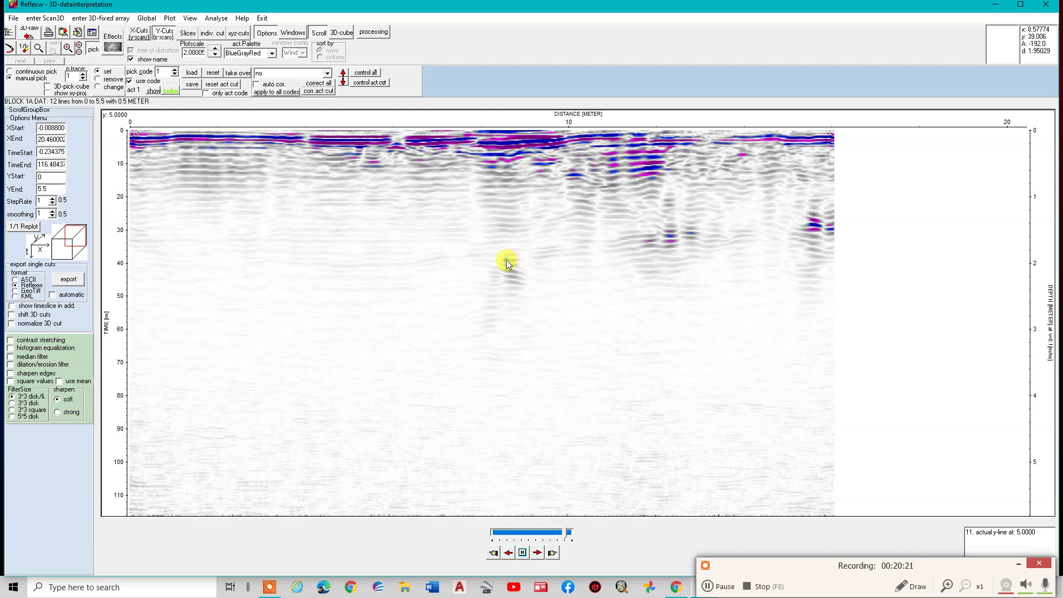
On the y = 5.5 m line, pick the horizontal reflector at about 40 ns with code 1, from about x = 8 m back to the profile start.
click(570, 533)
click(471, 263)
click(141, 272)
click(425, 271)
click(382, 272)
click(329, 268)
click(271, 269)
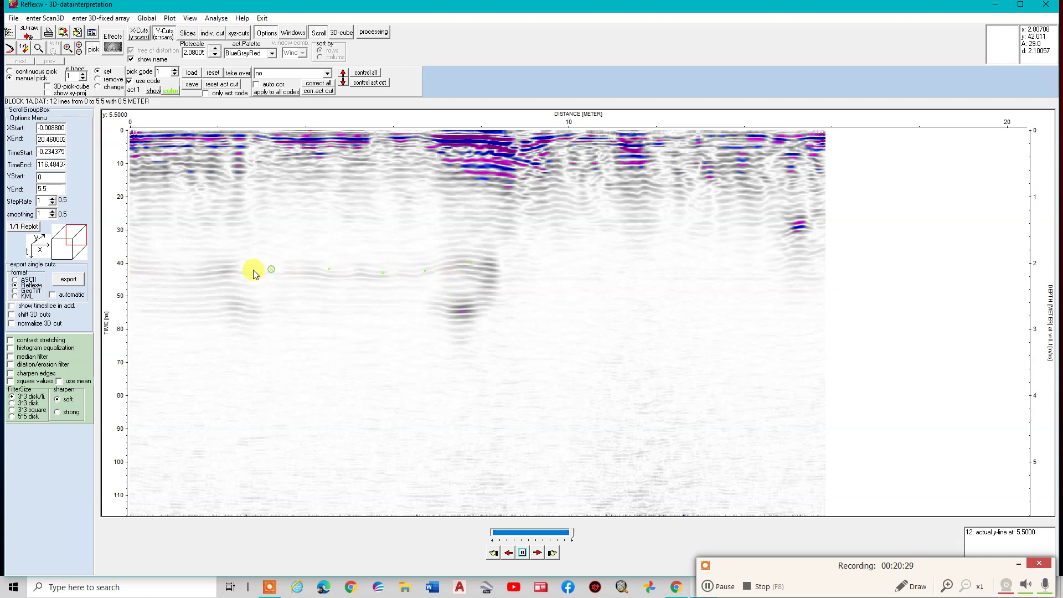
click(220, 269)
click(177, 267)
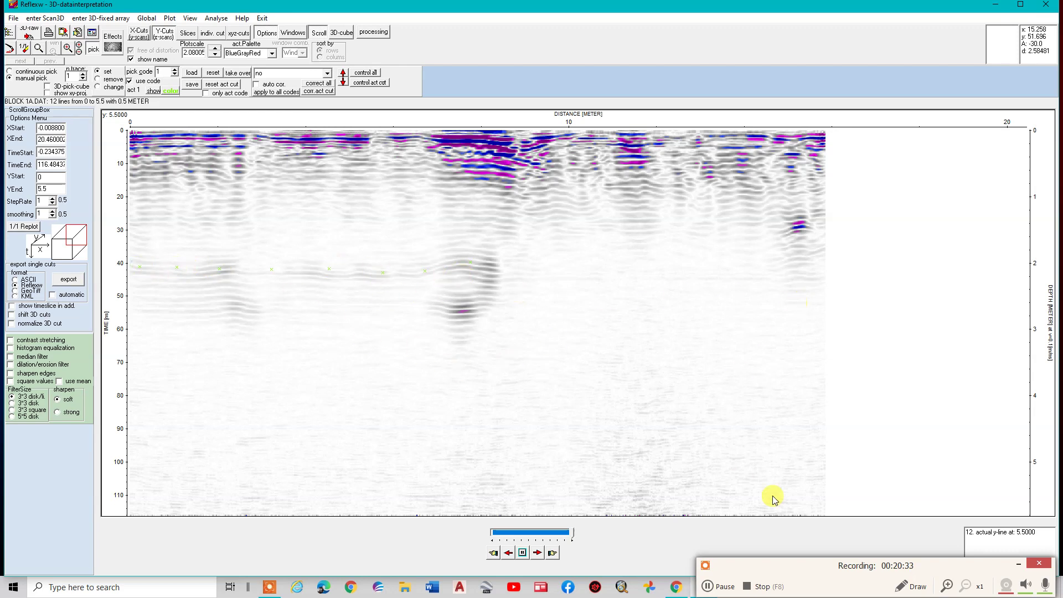
Set the pick code to 2 and mark the strong anomaly near x = 15 m on the Y-cuts at 5.5, 5.0 and 4.5 m.
click(174, 70)
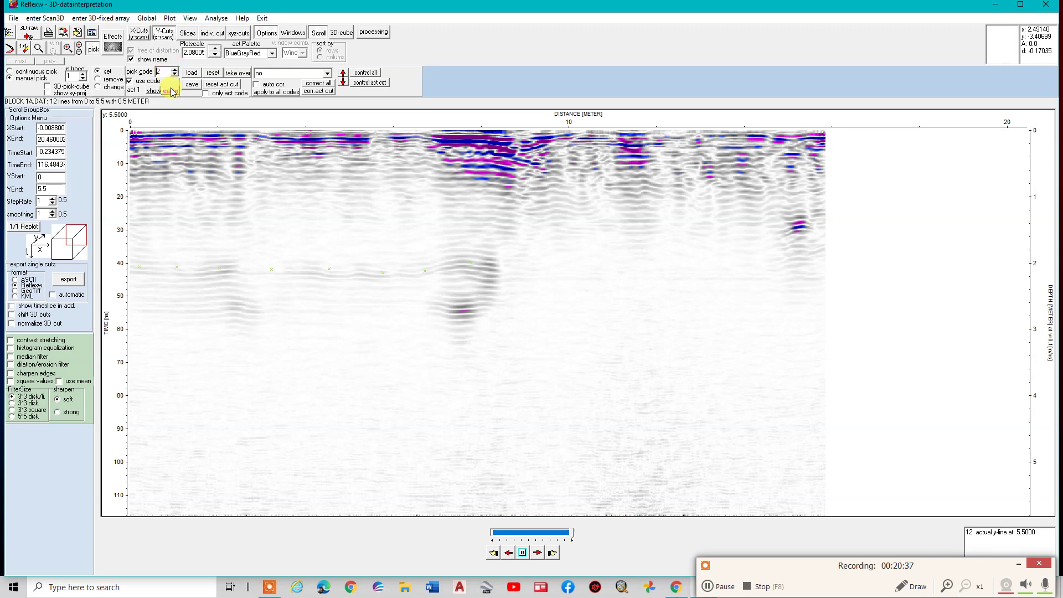
click(799, 221)
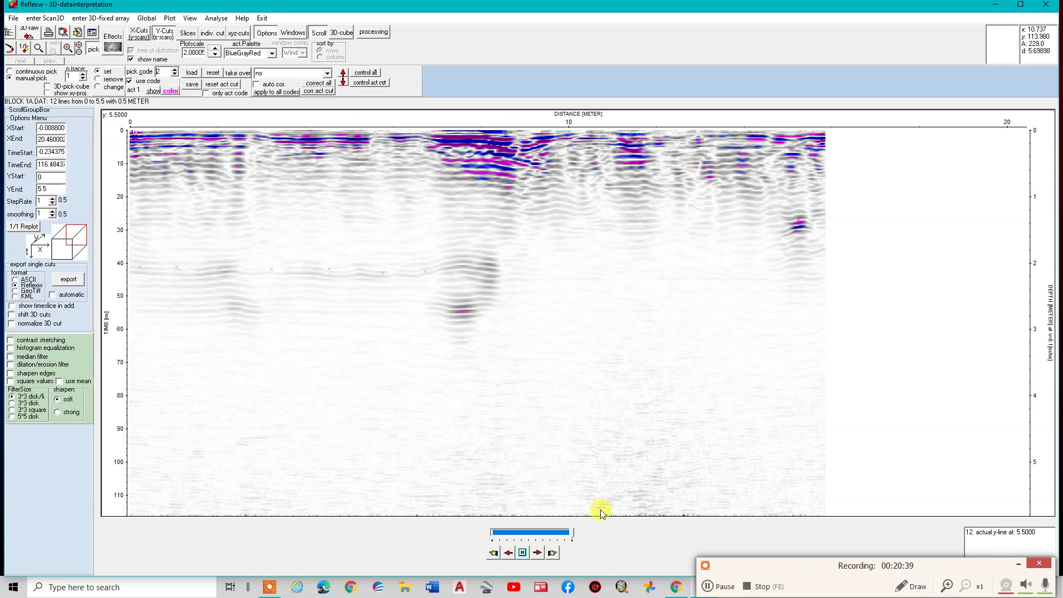
drag(573, 533, 565, 532)
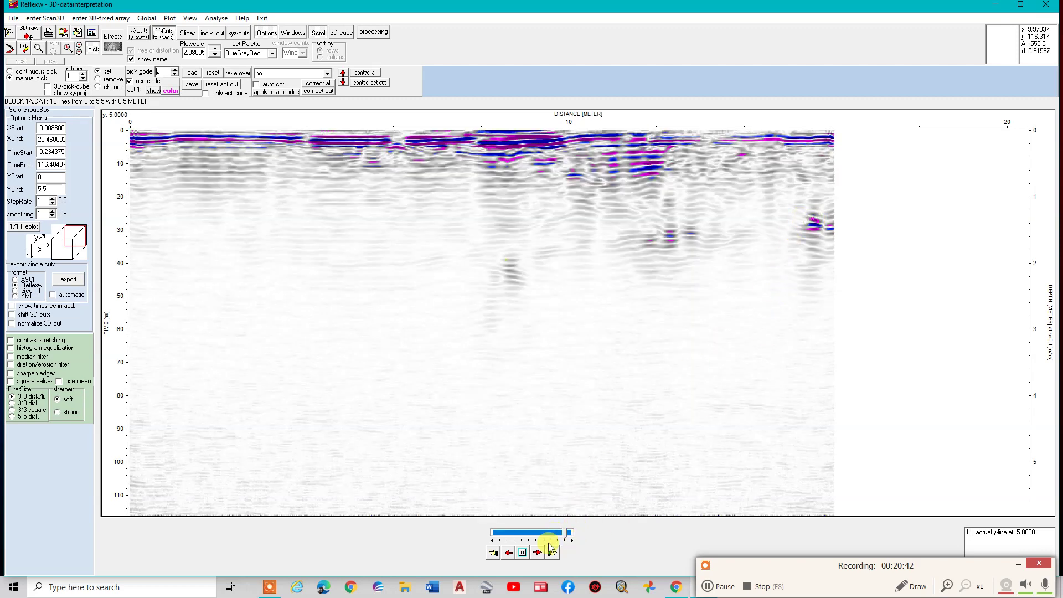
click(554, 540)
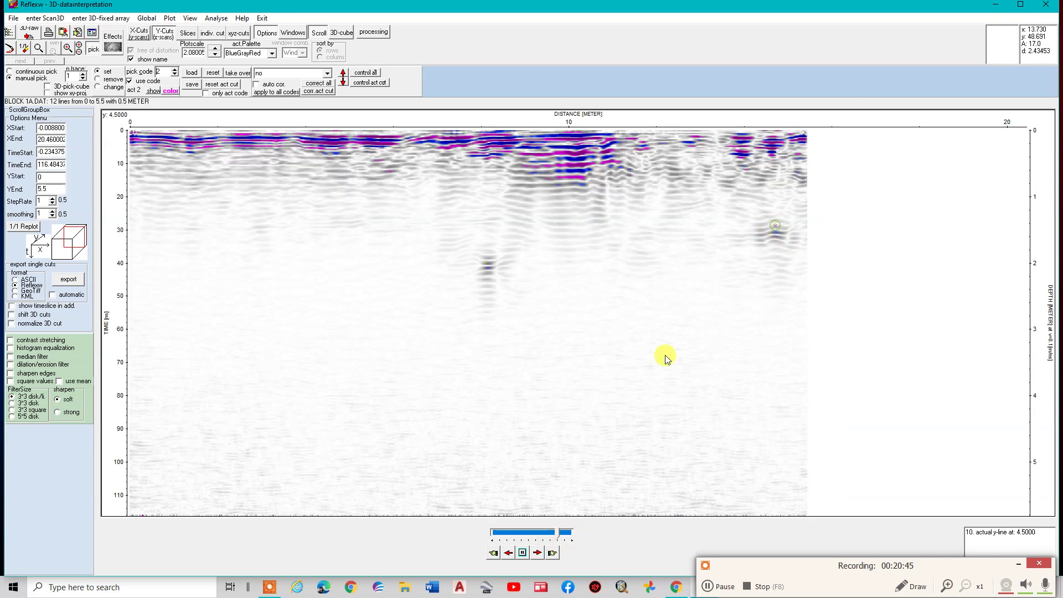
Scroll back through the Y-cuts from 4.0 to 0 m to check the picks and look for continuations of the anomalies.
click(544, 540)
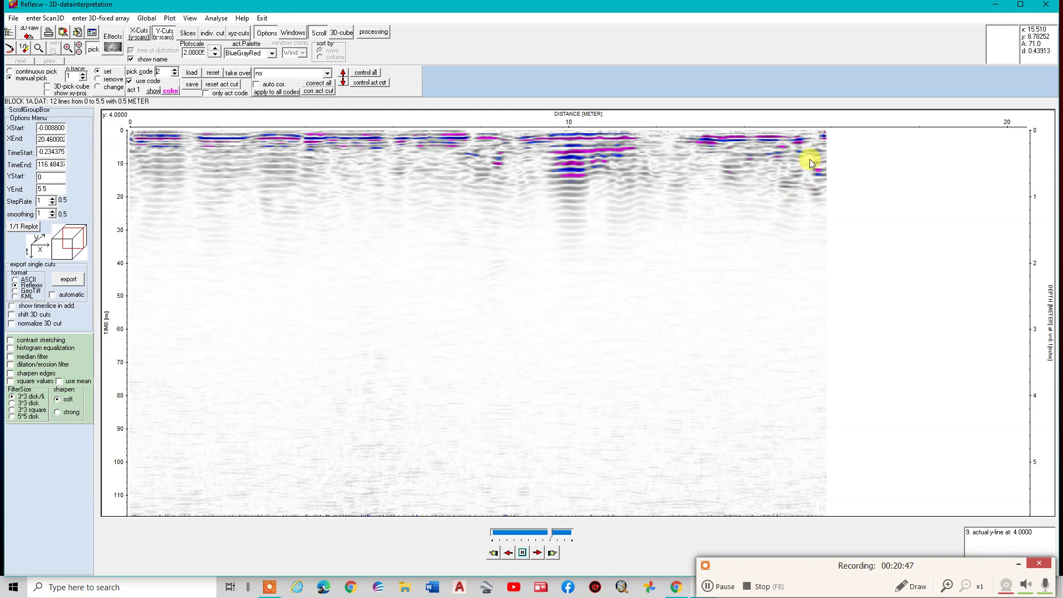
click(541, 535)
click(535, 540)
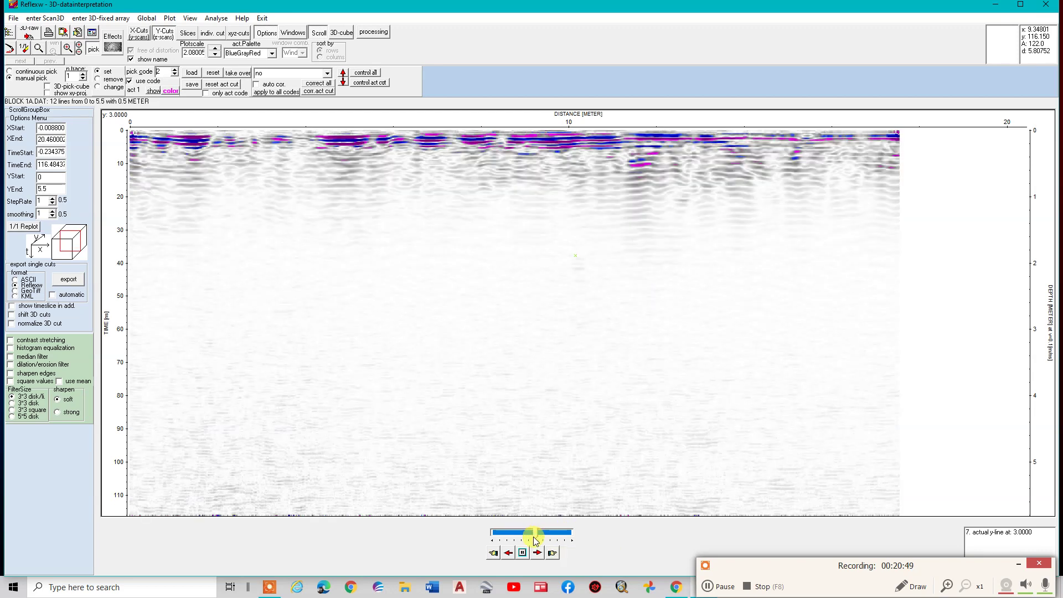
click(533, 540)
click(531, 540)
click(529, 540)
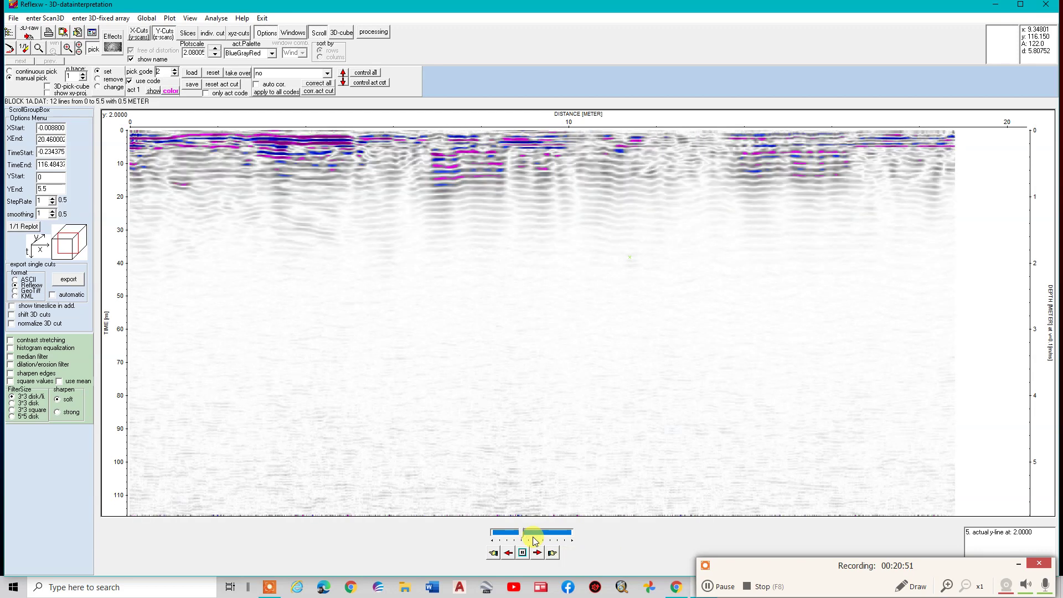
drag(529, 540, 524, 537)
key(Right)
key(Right)
key(Right)
key(Right)
key(Right)
key(Right)
key(Right)
key(Right)
key(Right)
key(Right)
key(Right)
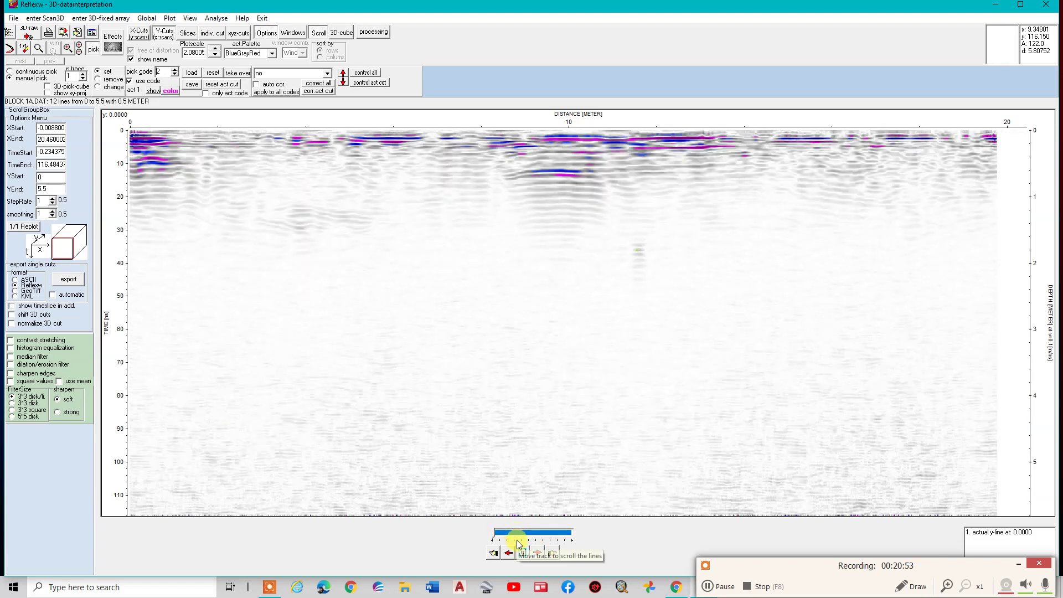
Set the pick code to 3 and mark the anomaly near x = 12 m at about 30 ns on the y = 5.0 m line.
click(520, 535)
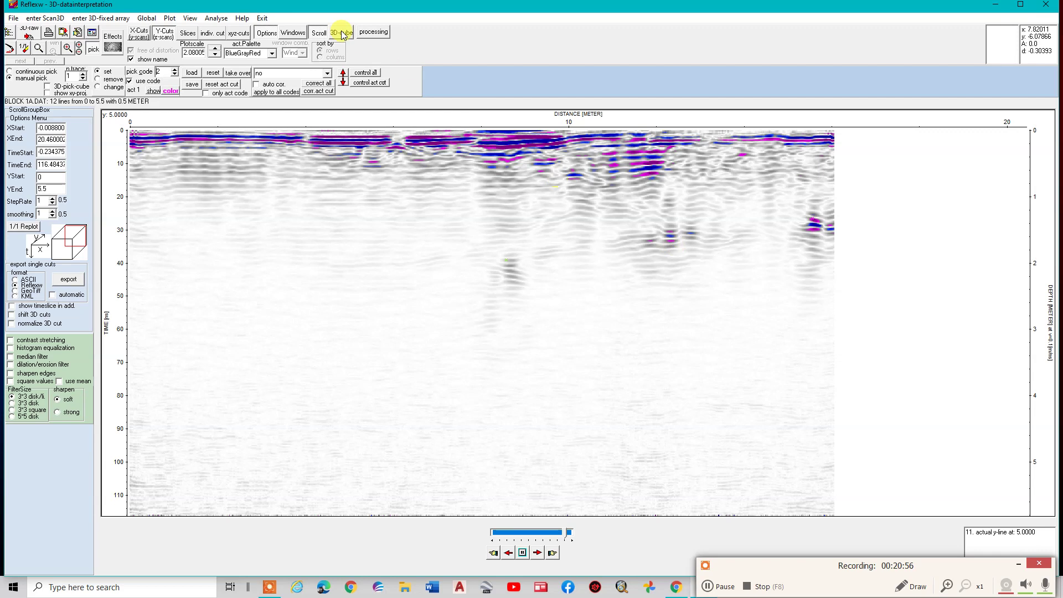
click(174, 71)
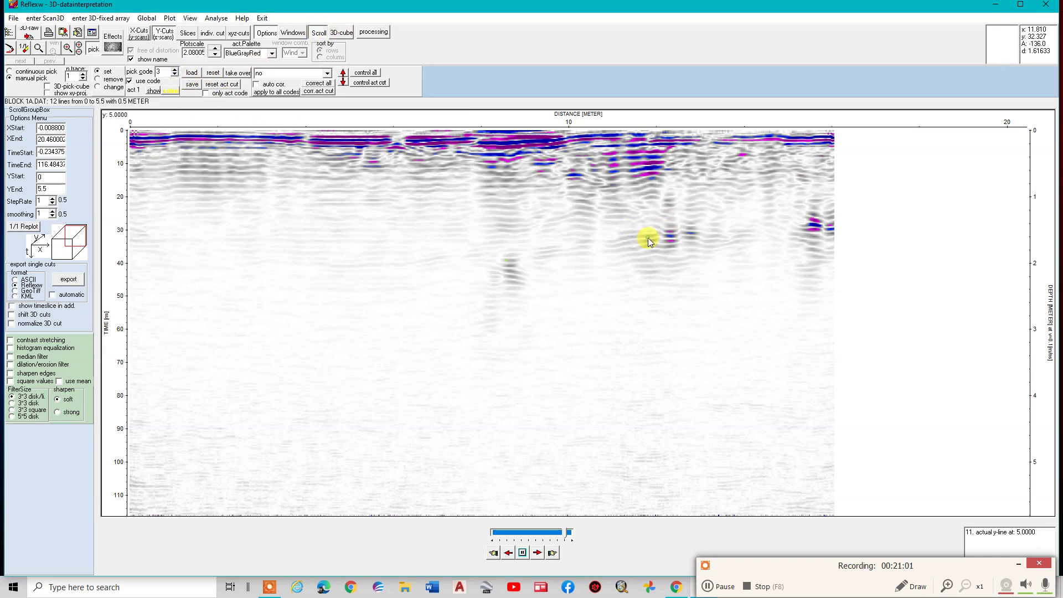
click(669, 231)
click(691, 238)
click(552, 552)
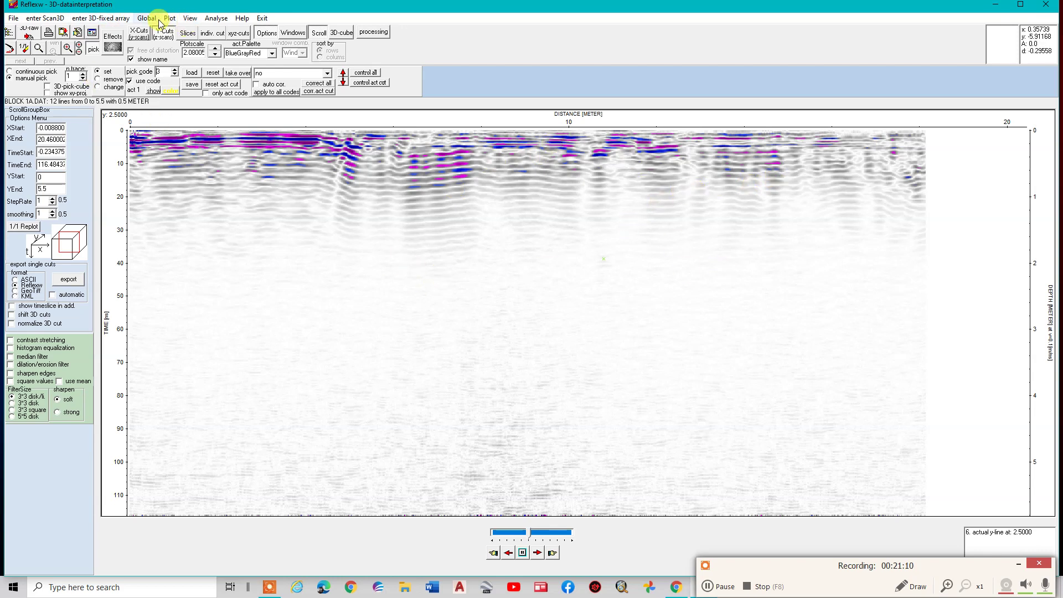
Open the fast data cube display, load the picks as the data type, and rotate the cube to view them.
click(189, 19)
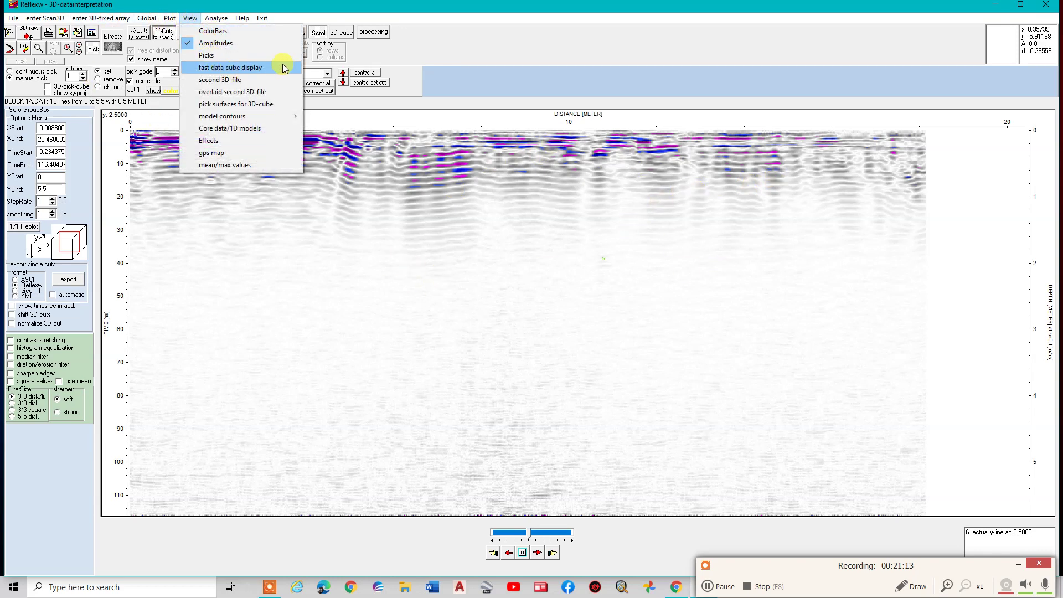
click(260, 67)
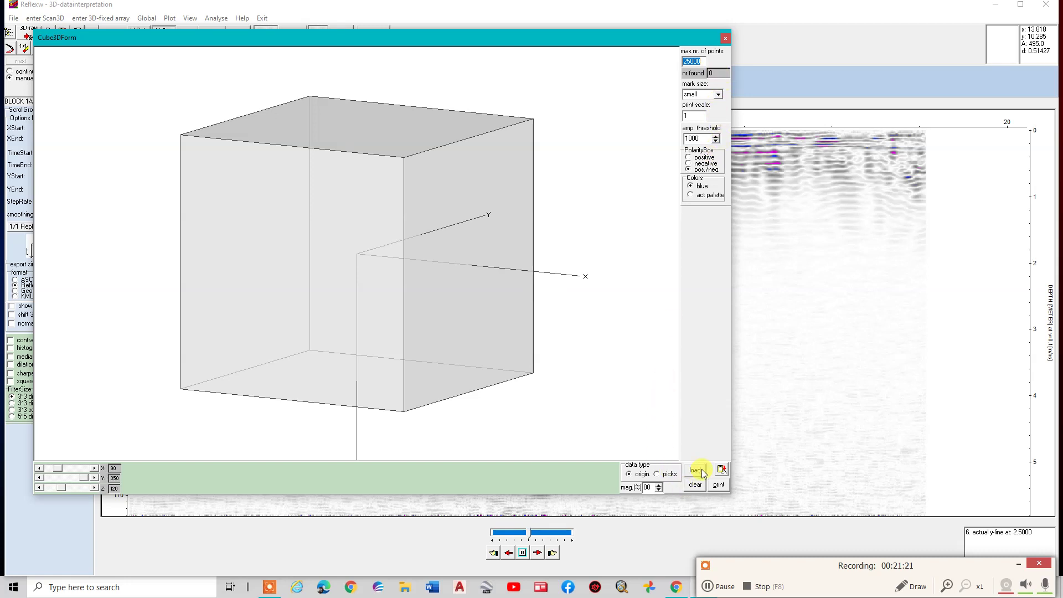
click(657, 474)
click(695, 470)
drag(477, 219, 513, 273)
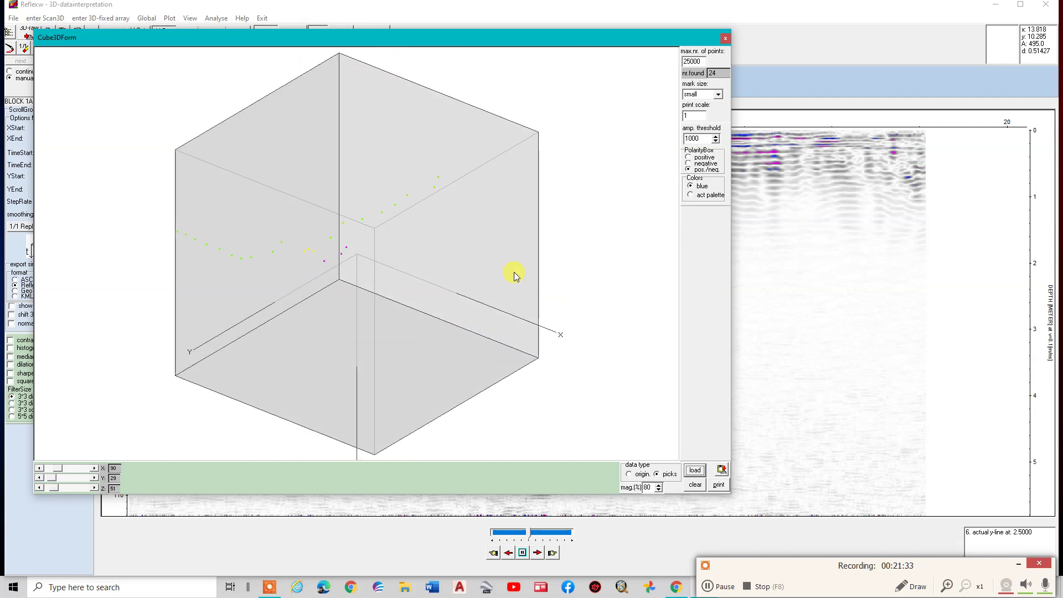
Set the mark size to medium, reload the picks, and rotate the cube to examine the picked anomalies from several sides.
click(695, 114)
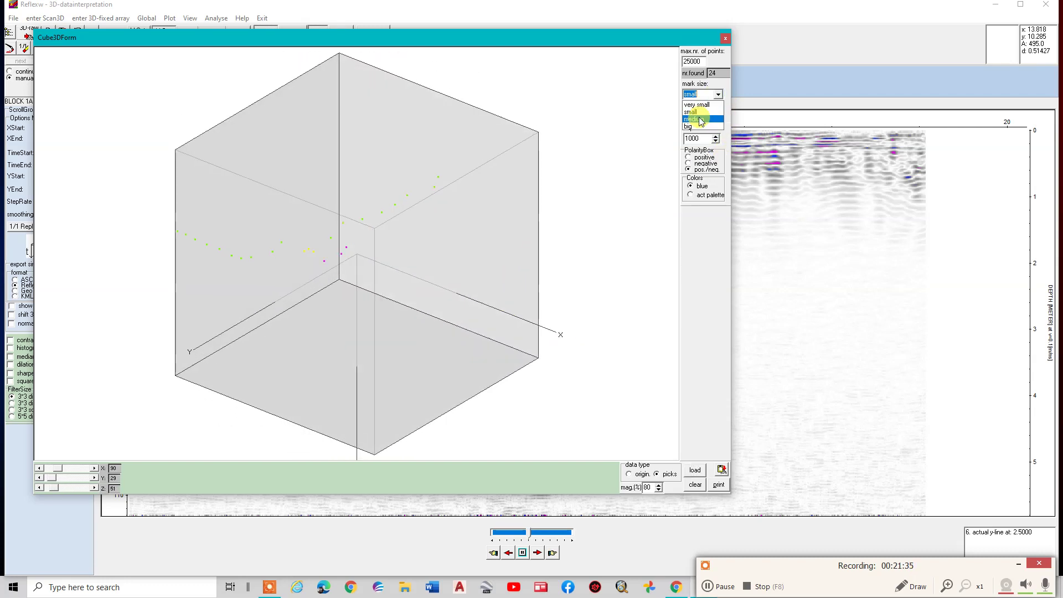
click(693, 472)
drag(445, 353, 427, 393)
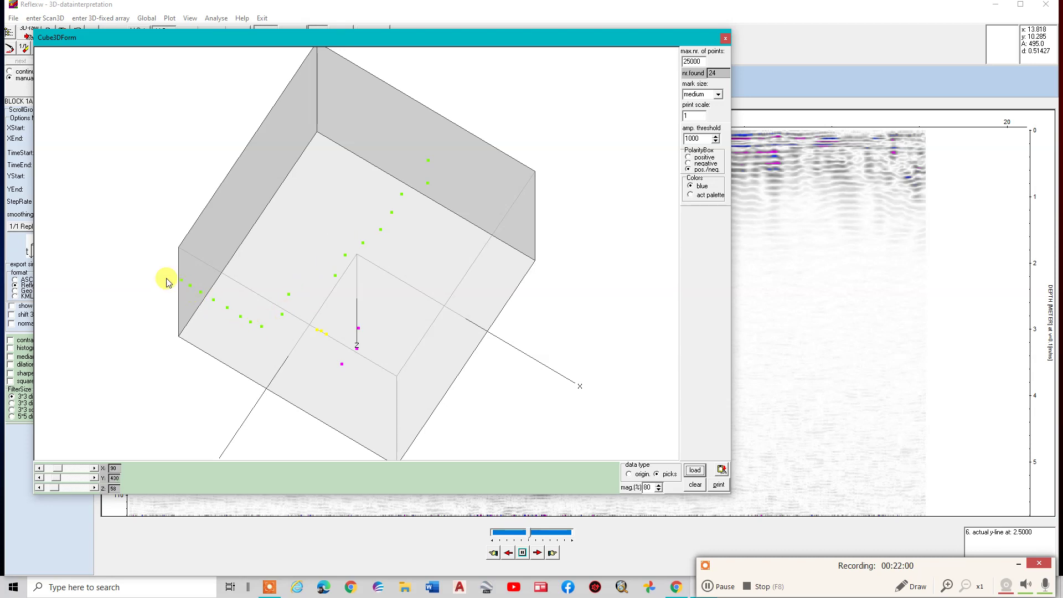
mouse_move(333, 339)
mouse_down()
mouse_move(351, 351)
mouse_move(380, 315)
mouse_move(325, 343)
mouse_up()
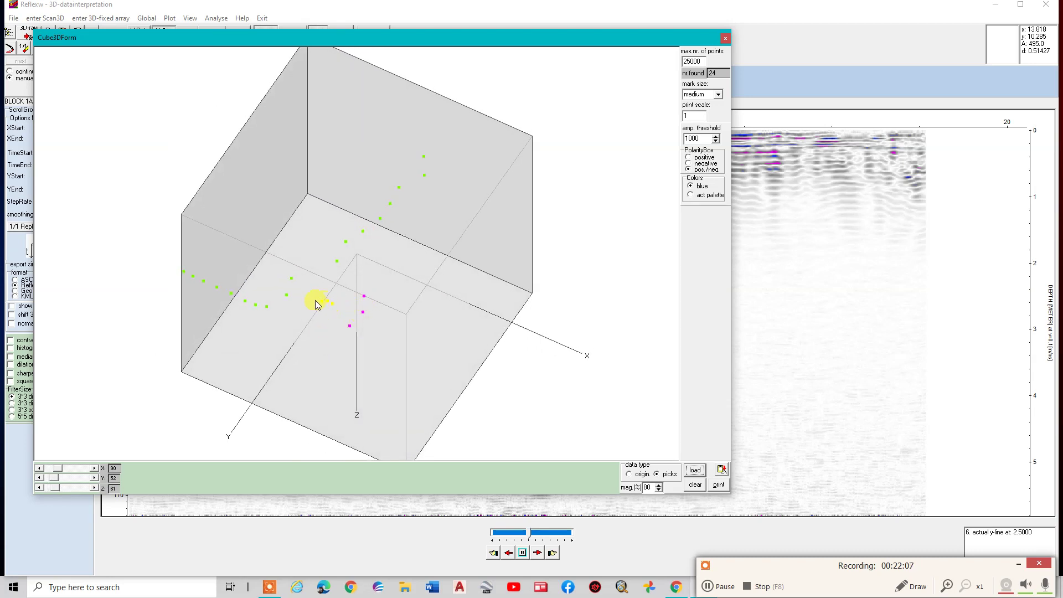
drag(334, 307, 659, 332)
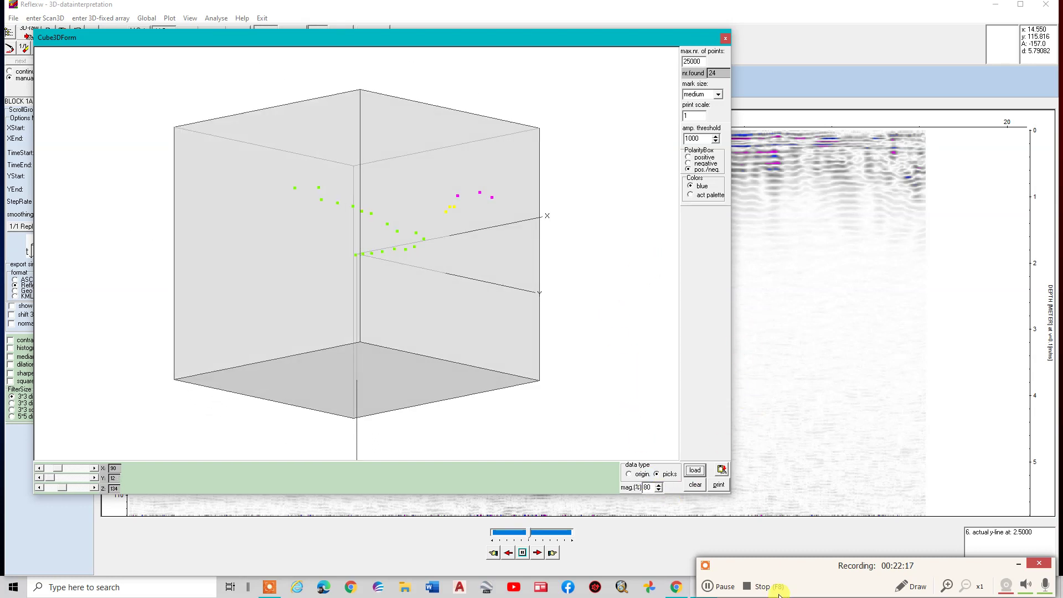